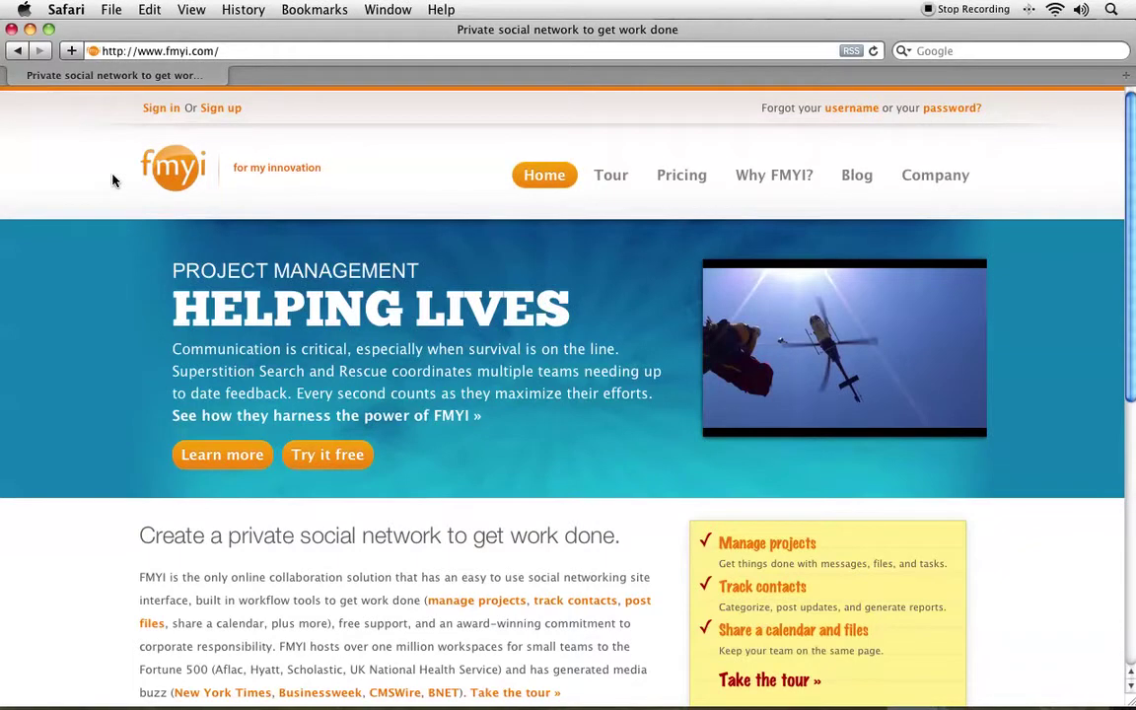
# Follow the Sign in link on fmyi.com to load the interact.fmyi.com/signin page.
pyautogui.click(148, 54)
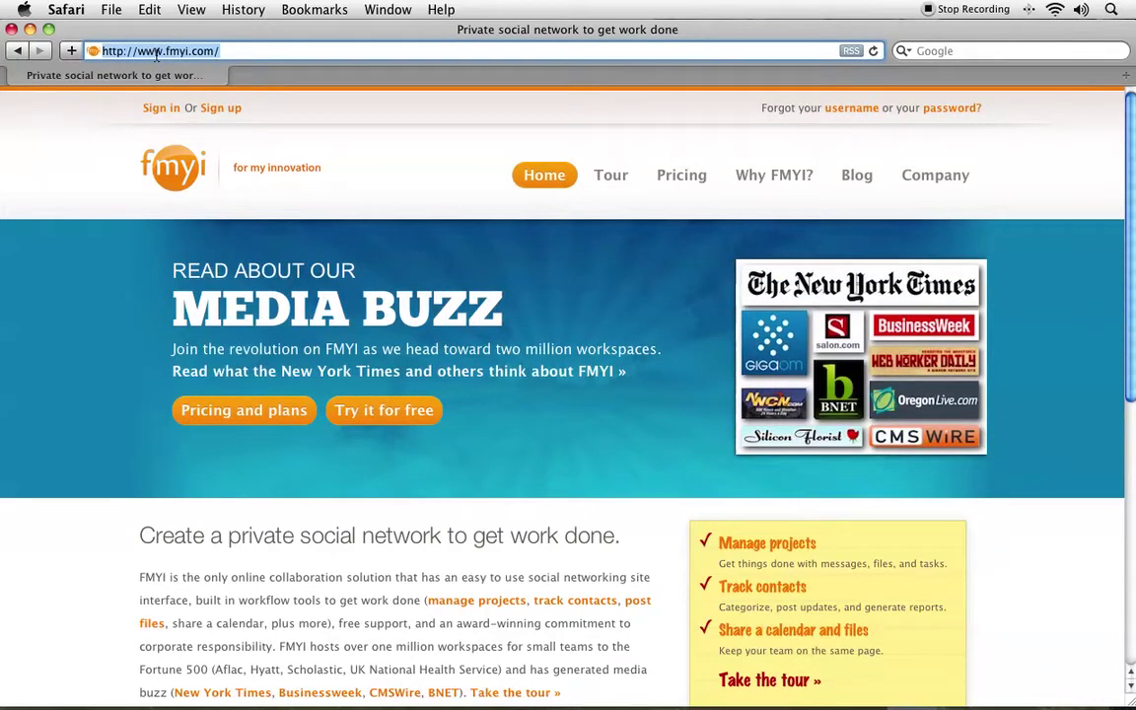
pyautogui.click(155, 109)
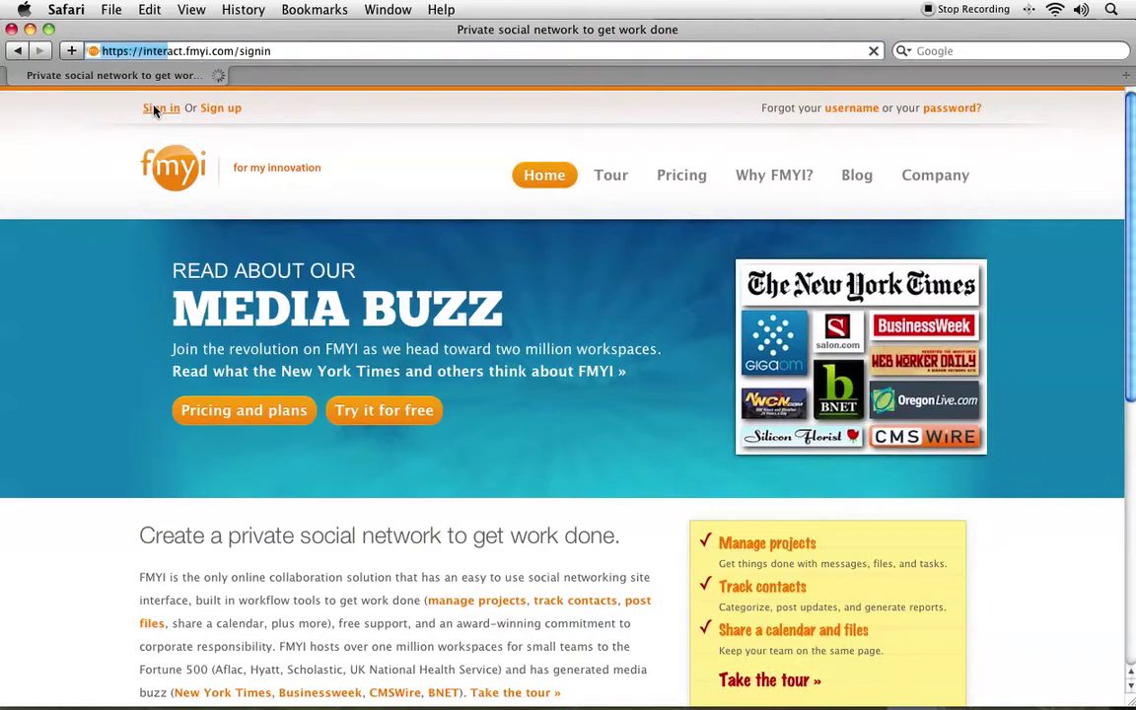
# Sign in with the account username and password, with 'Remember my credentials' ticked.
pyautogui.write('agent')
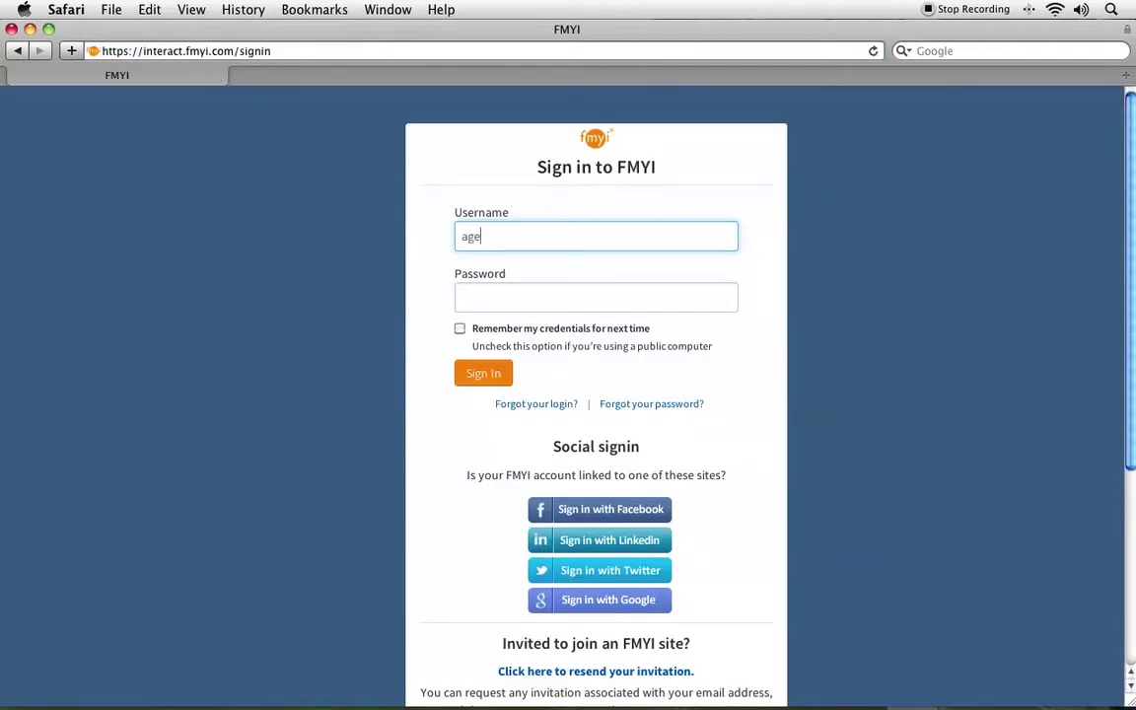
pyautogui.press('Tab')
pyautogui.write('•••••')
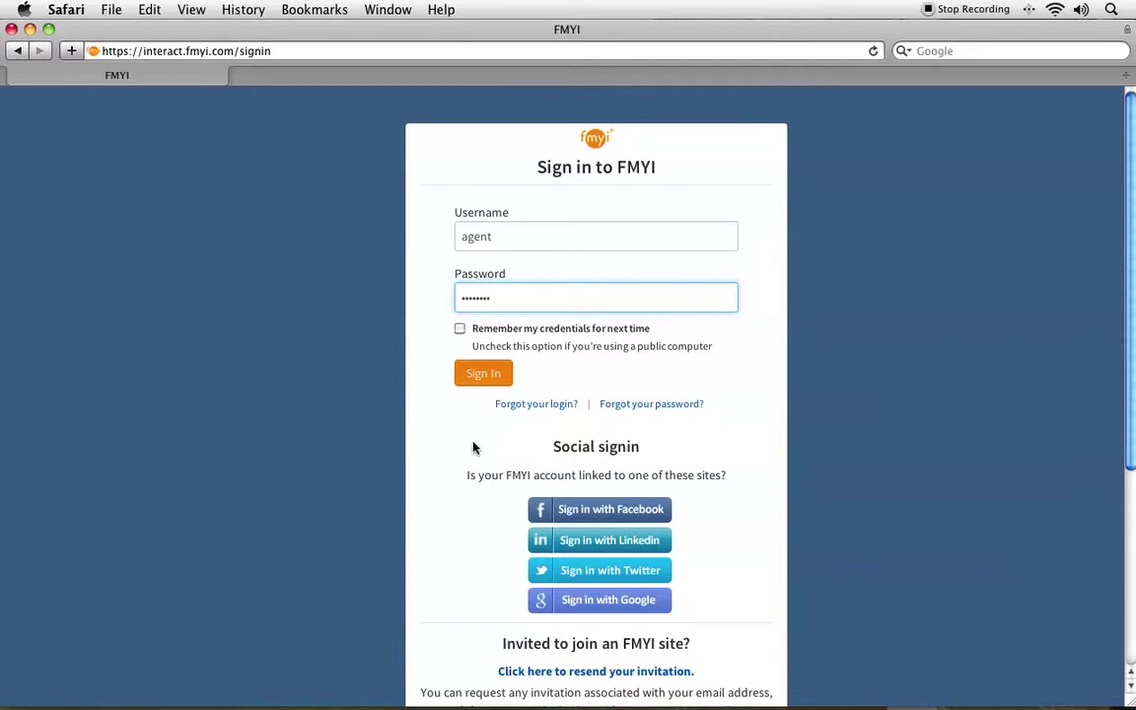
pyautogui.scroll(-2, 473, 447)
pyautogui.scroll(-5, 474, 447)
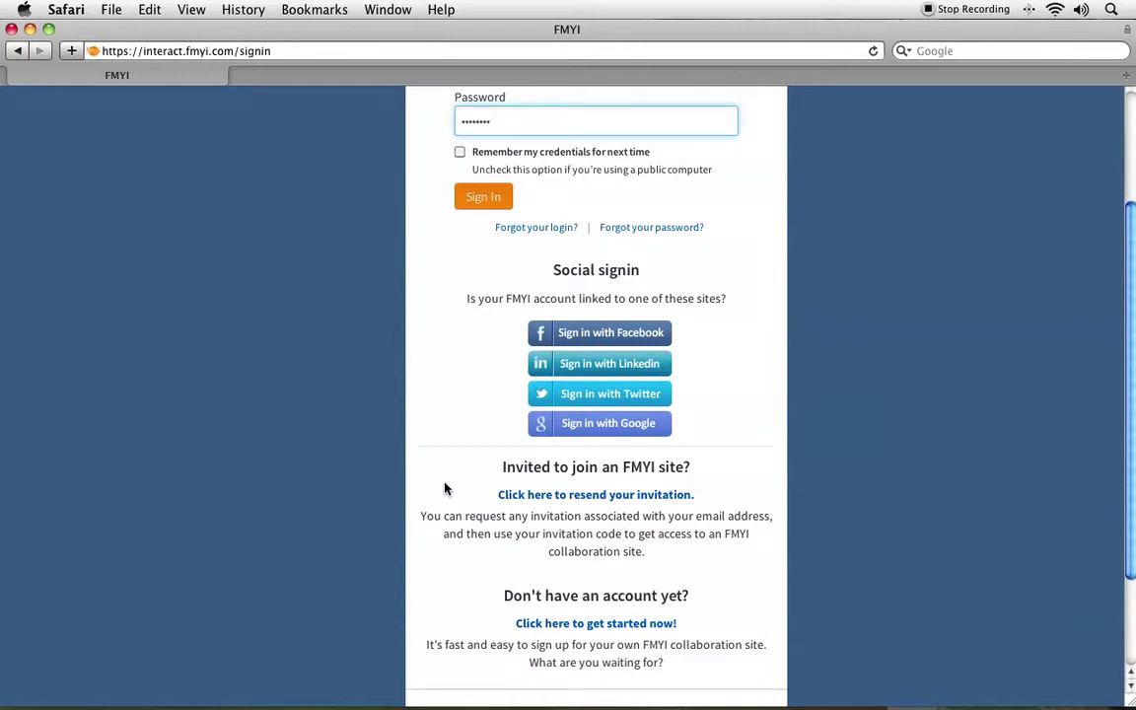
pyautogui.scroll(3, 445, 487)
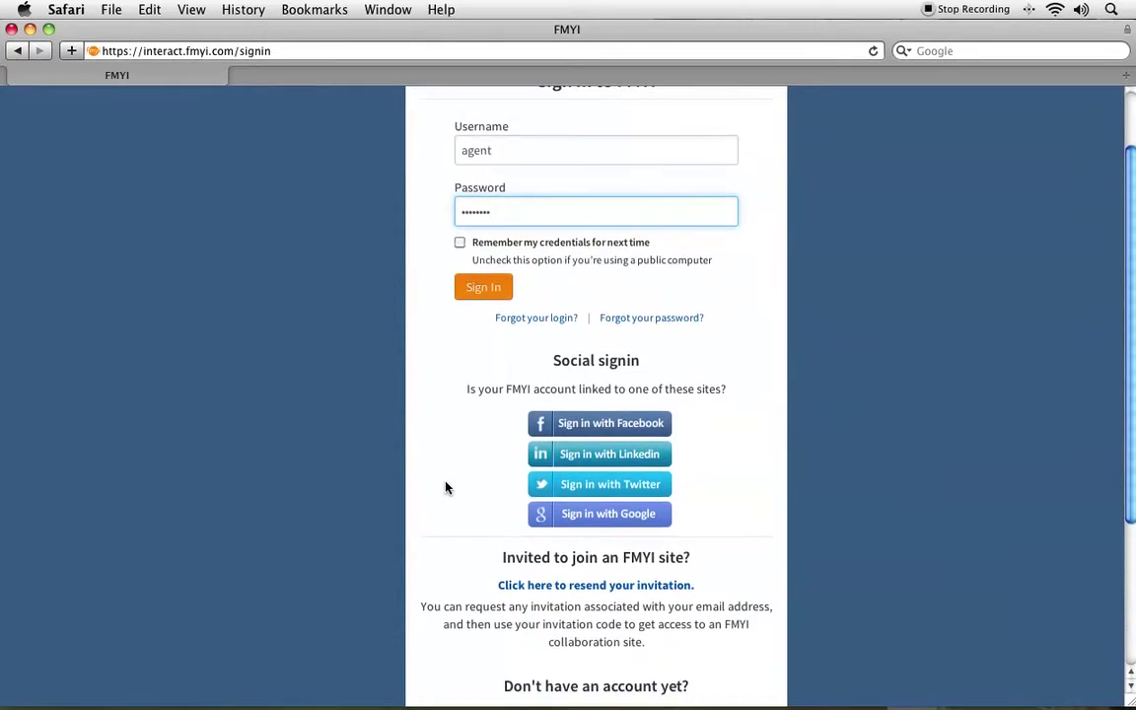
pyautogui.scroll(1, 444, 487)
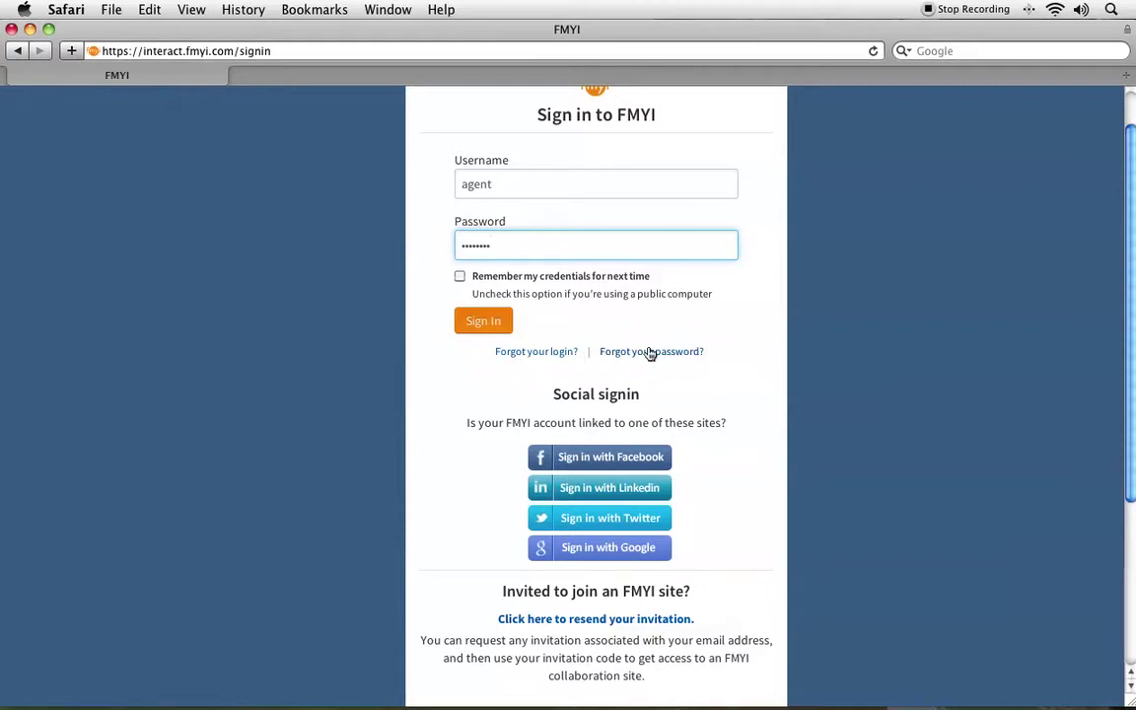
pyautogui.click(460, 280)
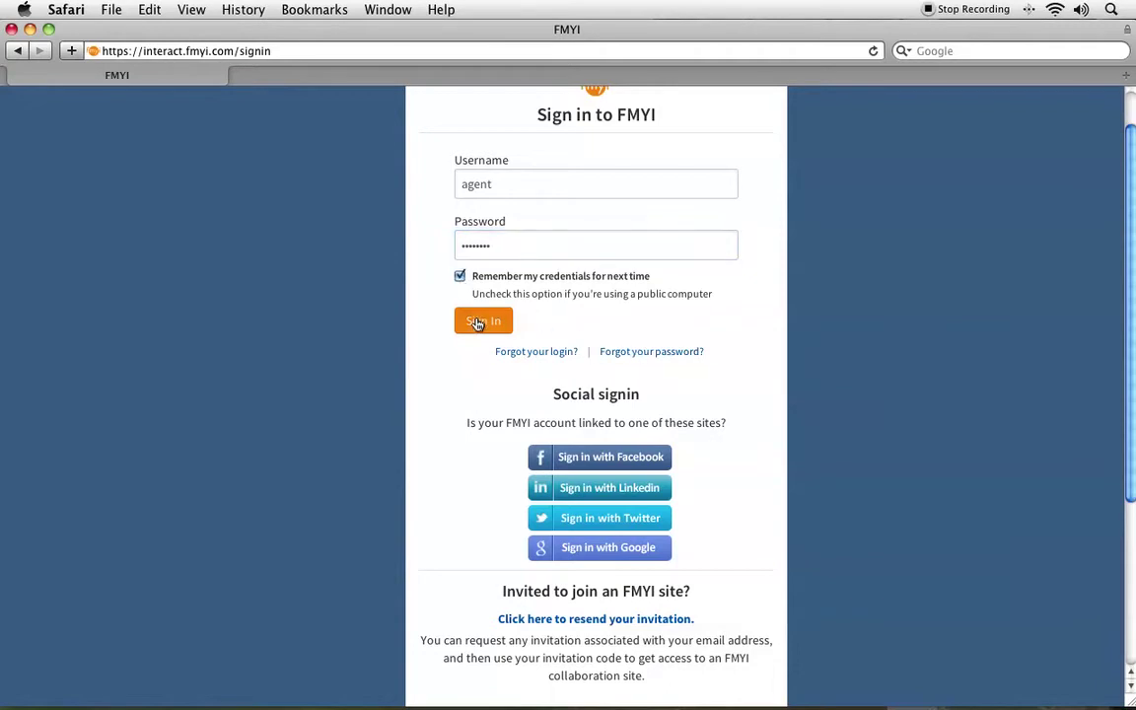
pyautogui.click(477, 321)
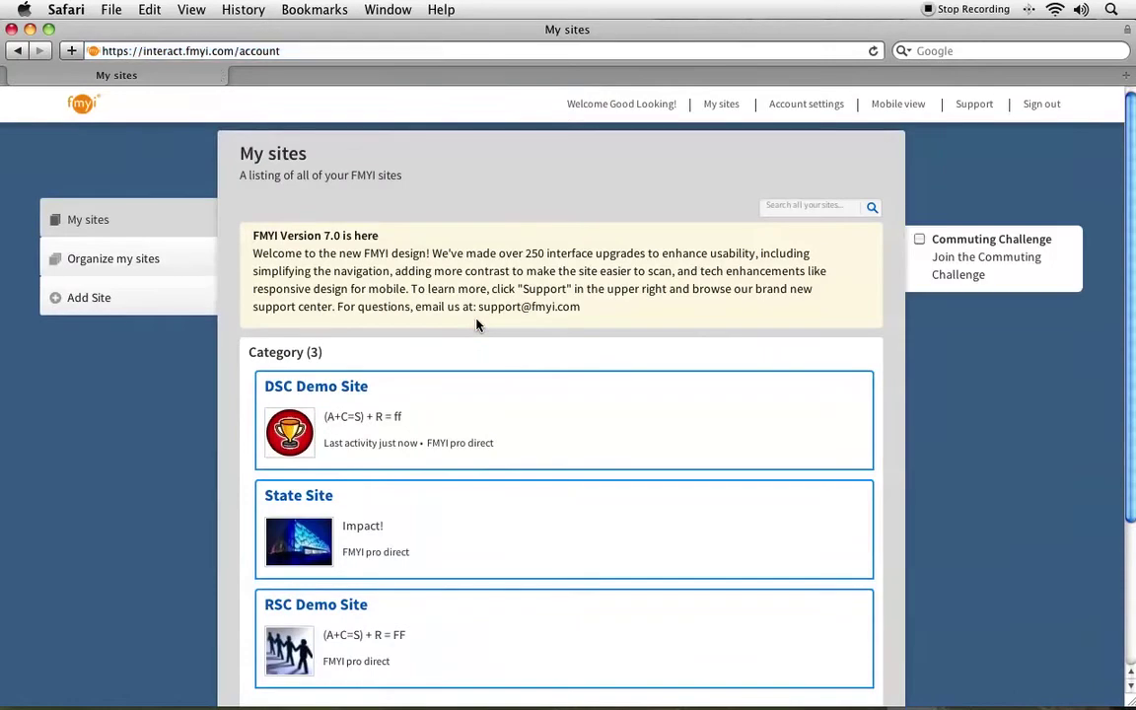
# Review Account settings, then return to My sites and open the DSC Demo Site.
pyautogui.scroll(-2, 477, 324)
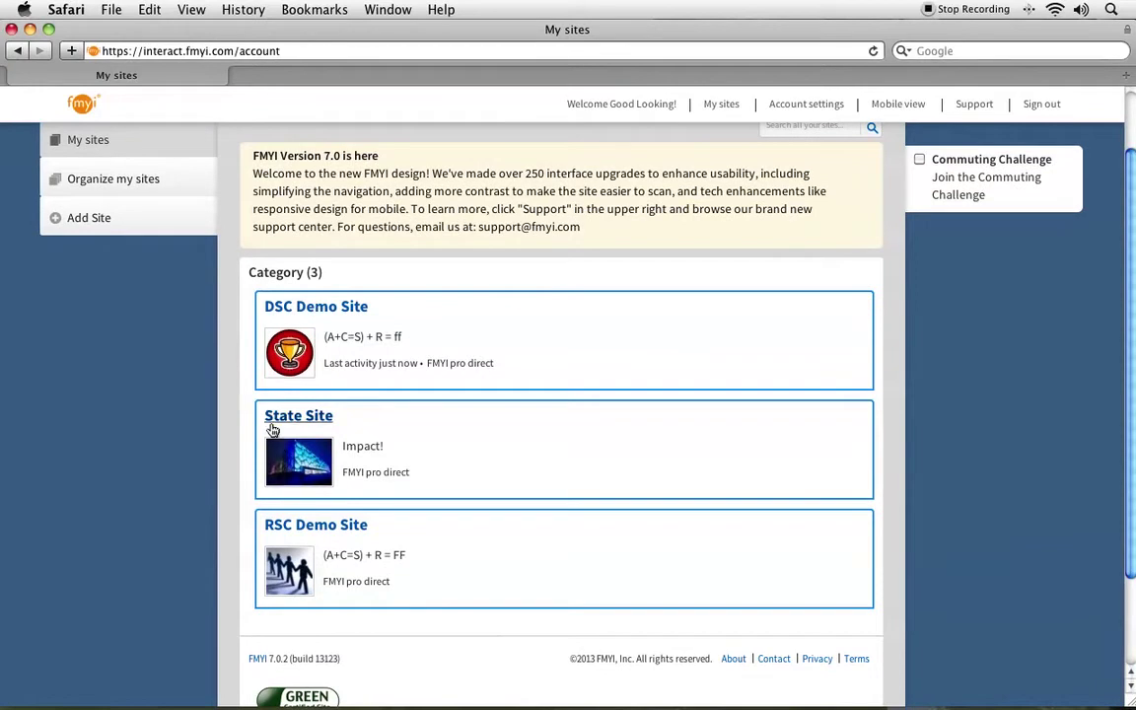
pyautogui.scroll(2, 307, 530)
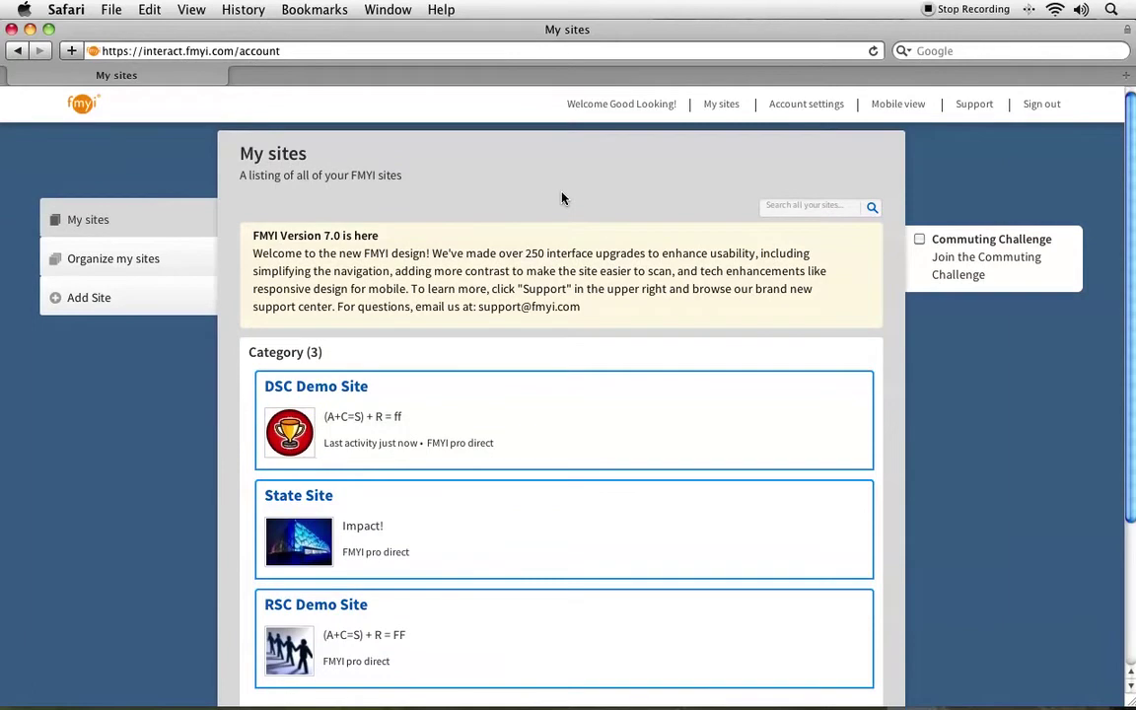
pyautogui.click(806, 104)
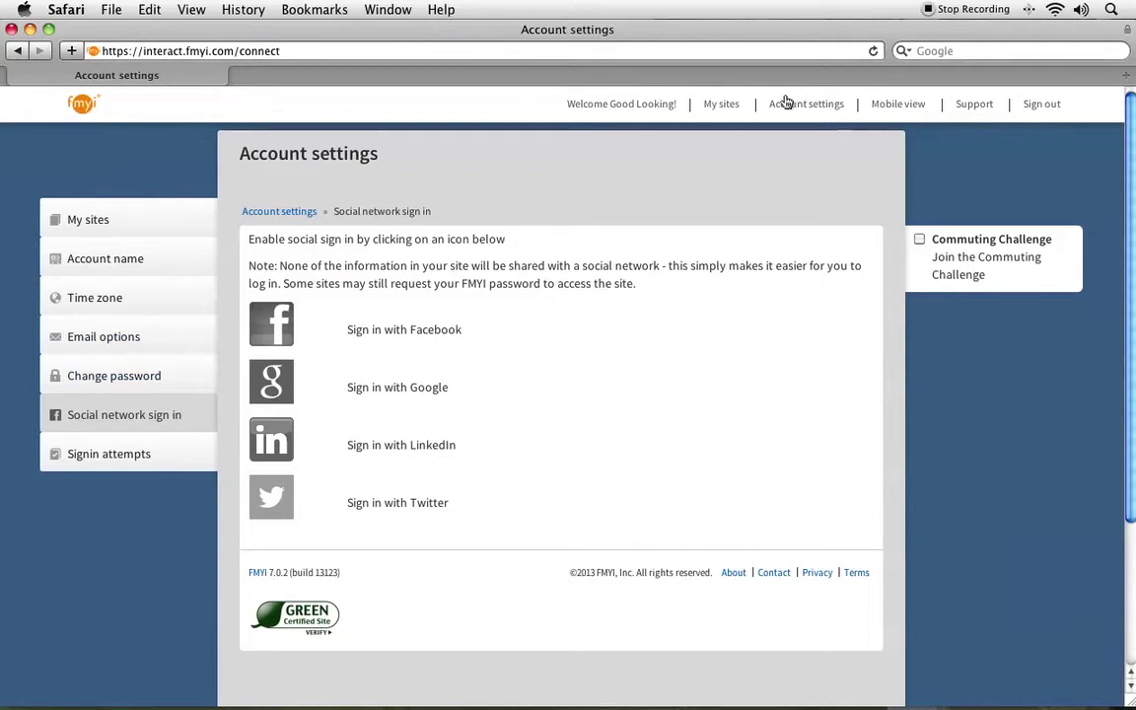
pyautogui.click(134, 218)
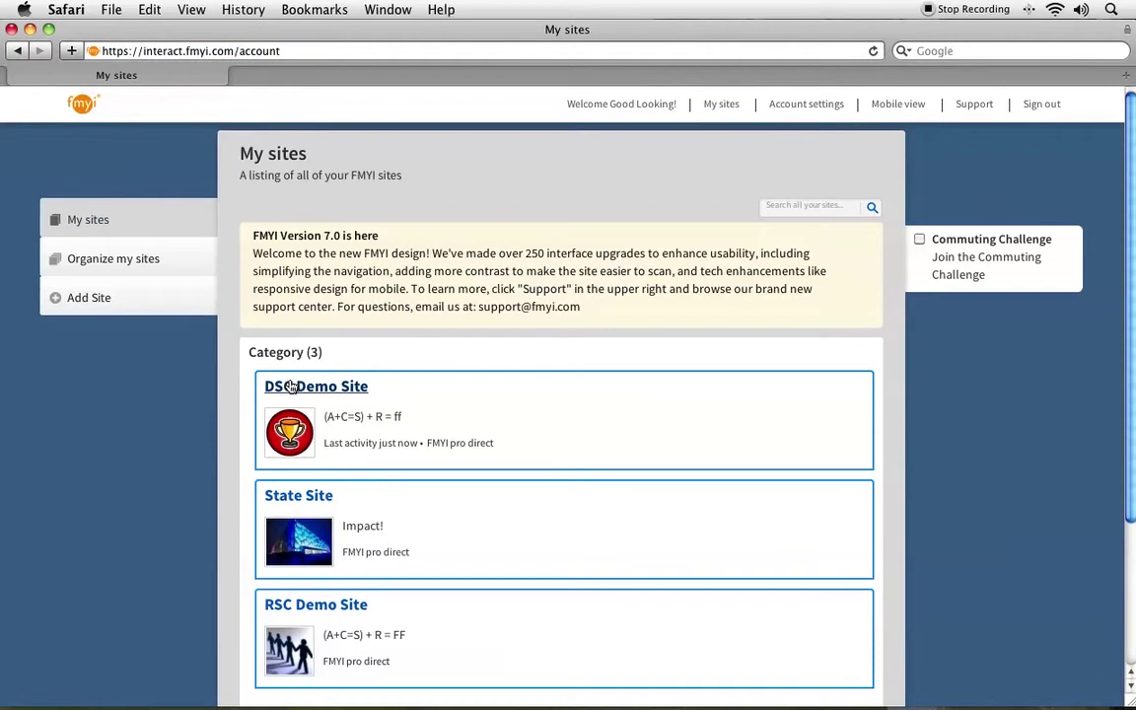
pyautogui.click(293, 388)
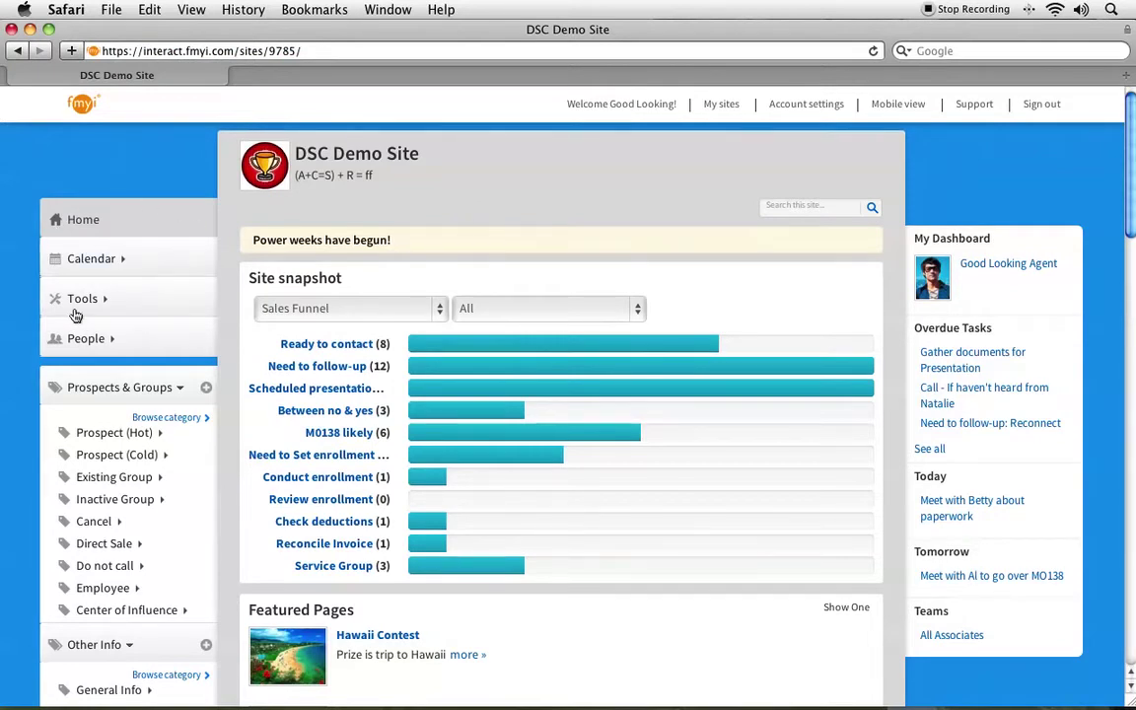
# Expand Prospect (Hot) in the sidebar and browse its full 34-prospect listing.
pyautogui.scroll(-2, 79, 306)
pyautogui.scroll(-2, 75, 315)
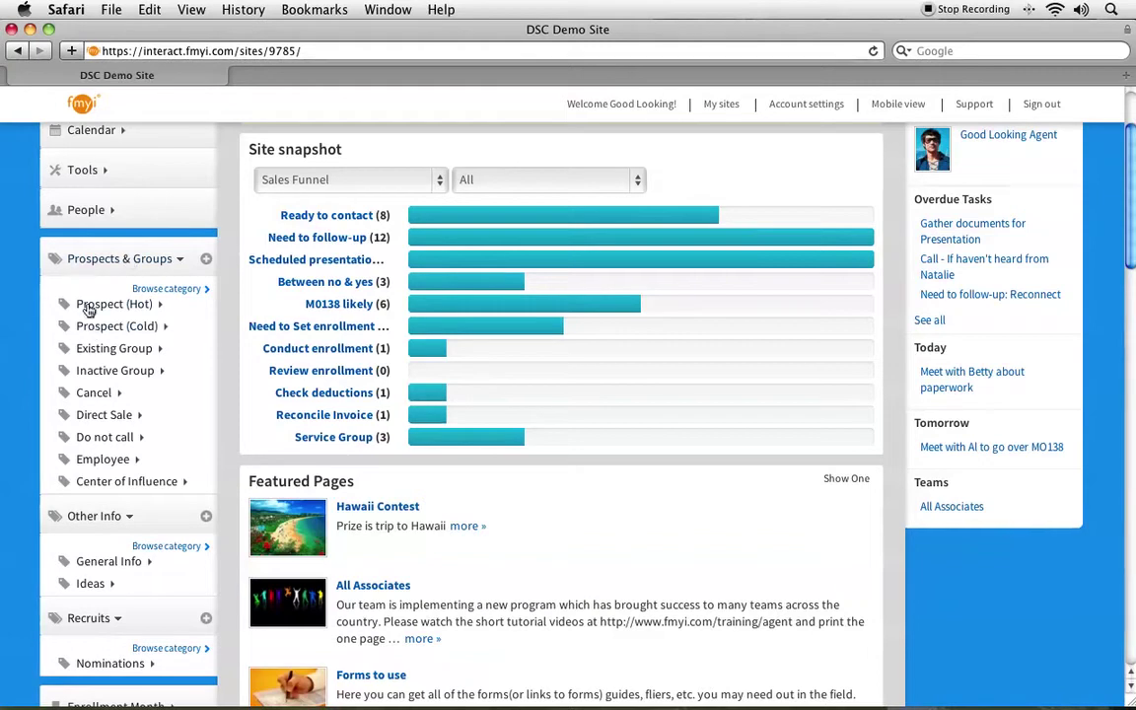
pyautogui.click(89, 307)
pyautogui.scroll(-2, 90, 310)
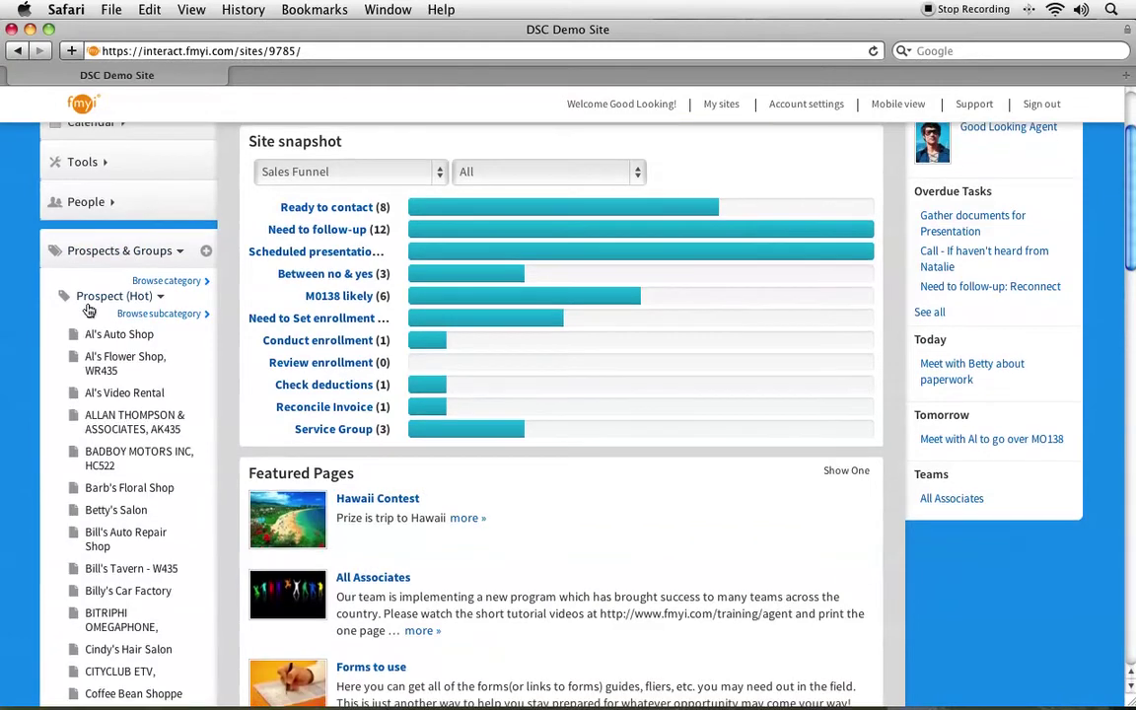
pyautogui.scroll(-3, 89, 310)
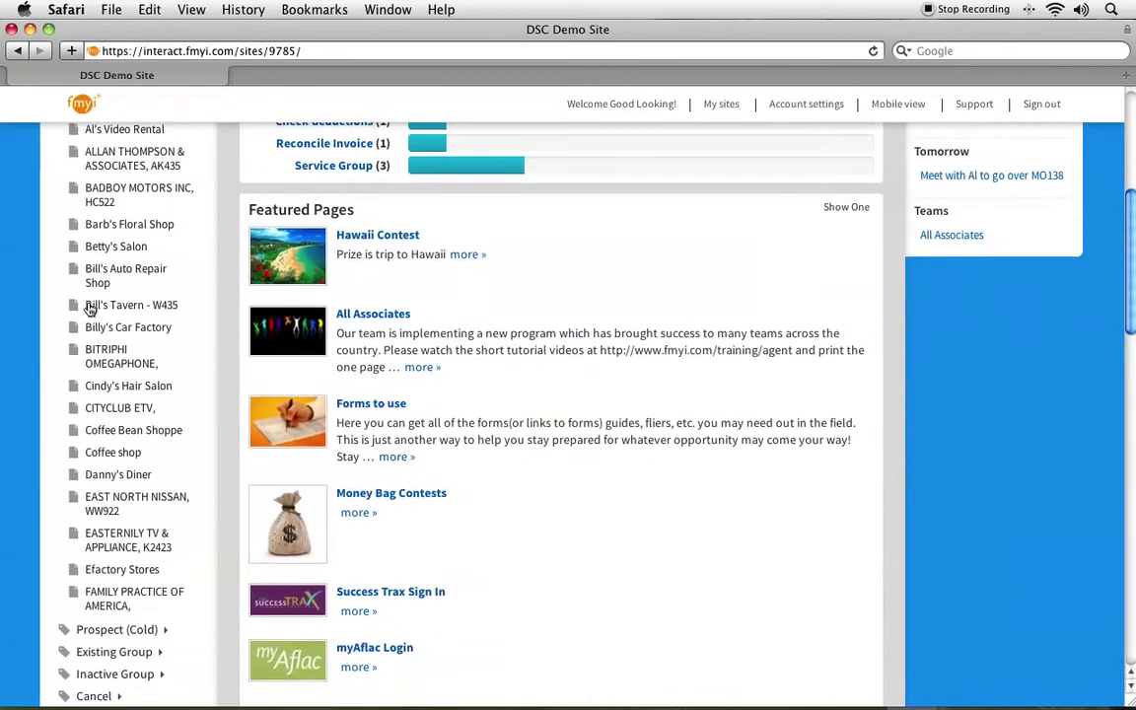
pyautogui.scroll(5, 89, 310)
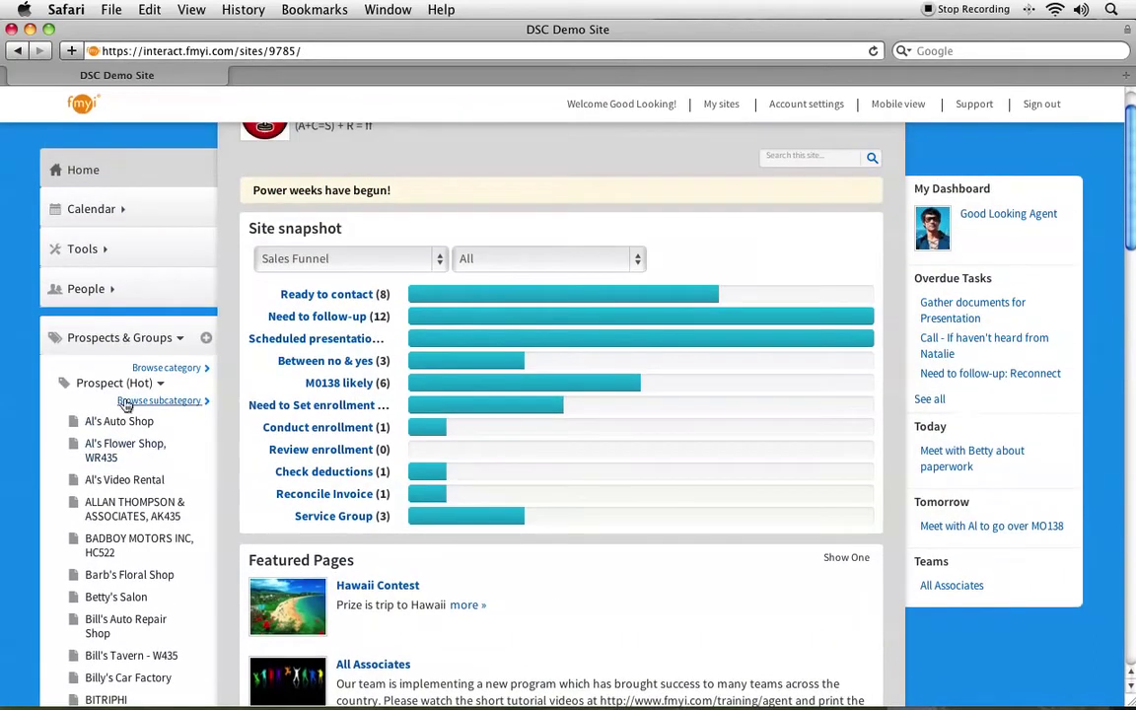
pyautogui.click(160, 400)
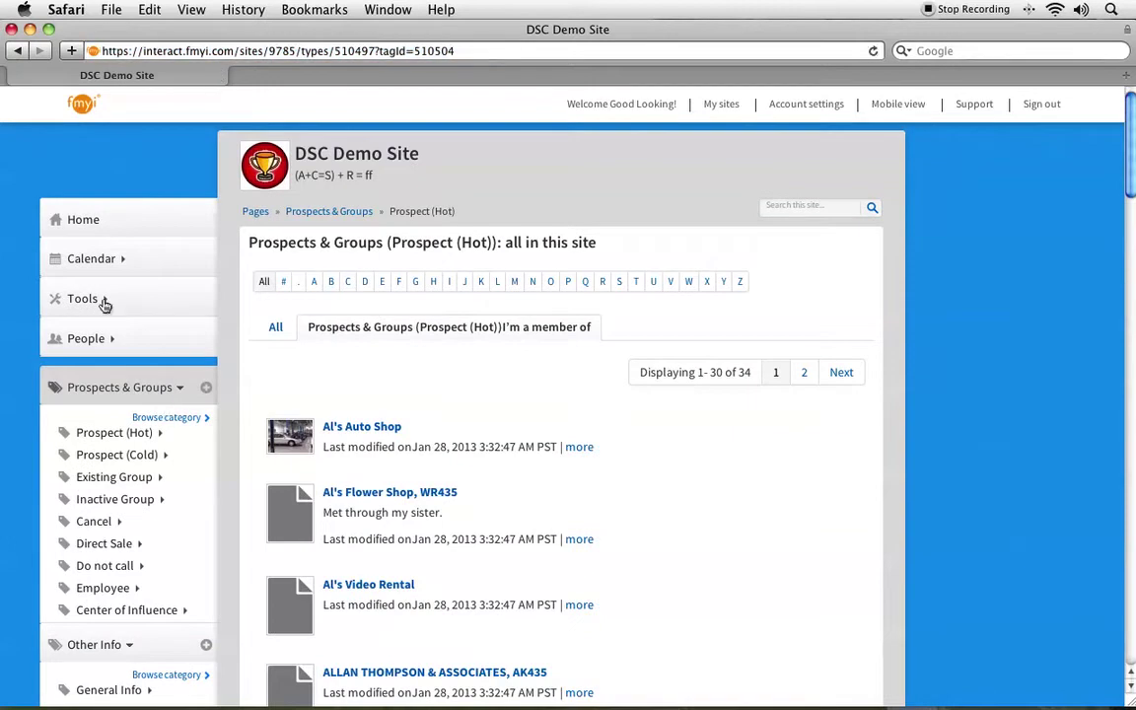
# From the site Home dashboard, list the 12 Need to follow-up prospects, then return Home.
pyautogui.click(84, 221)
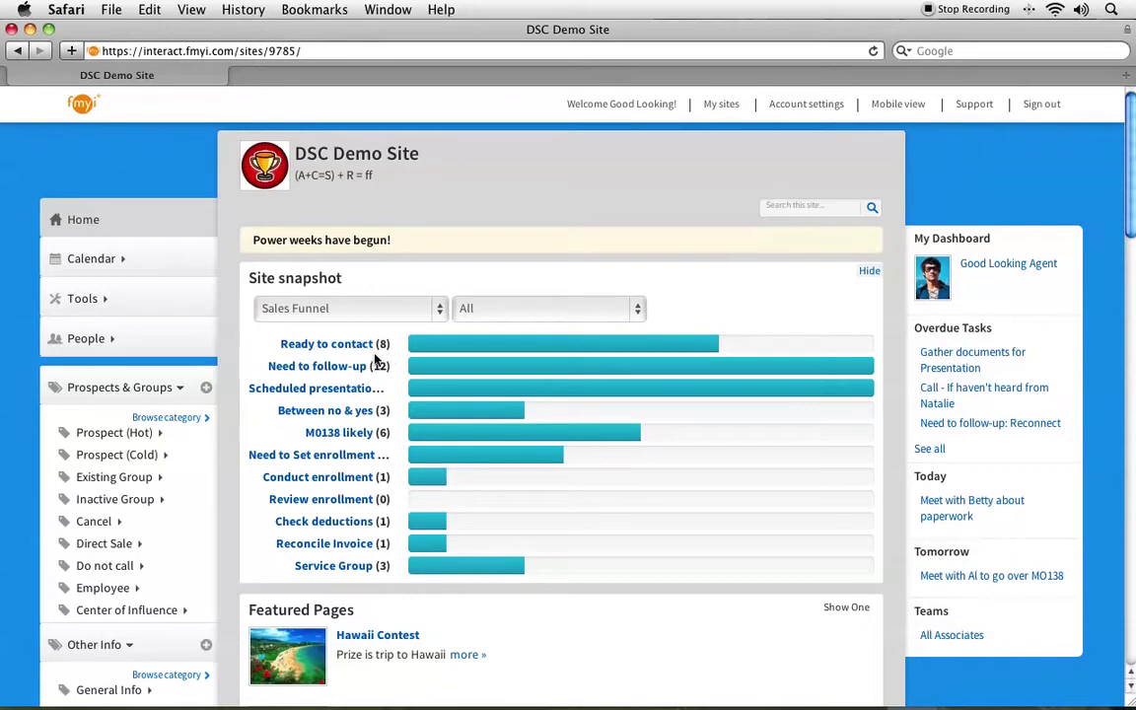
pyautogui.click(330, 367)
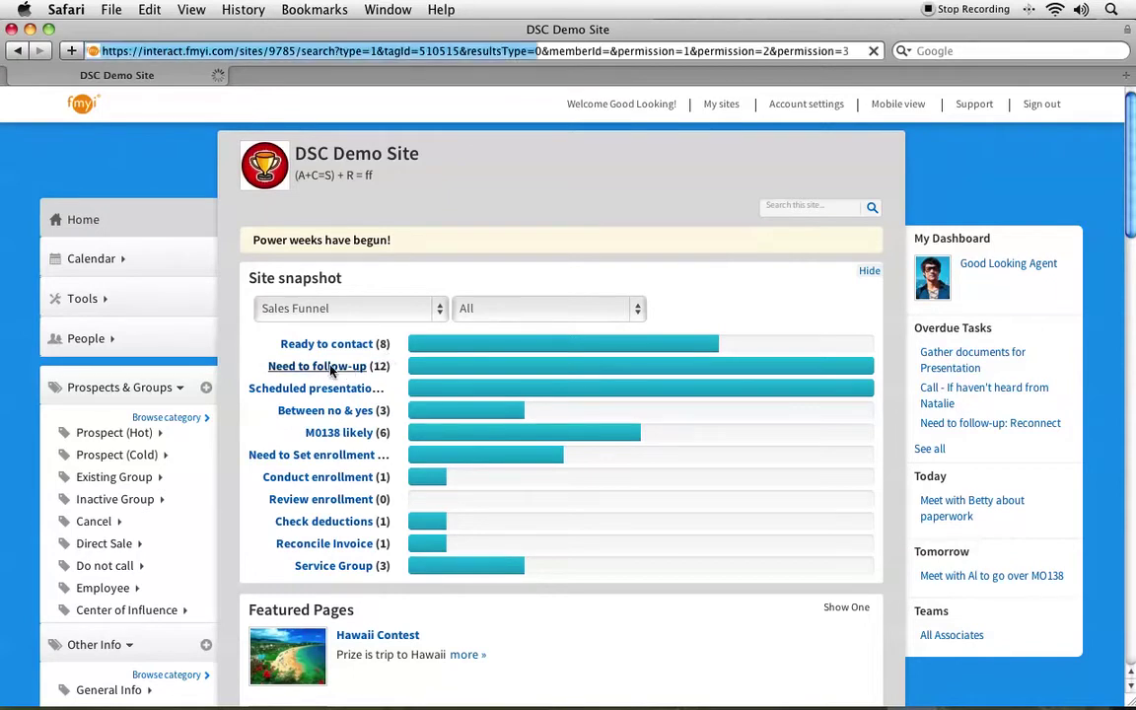
pyautogui.scroll(-5, 454, 394)
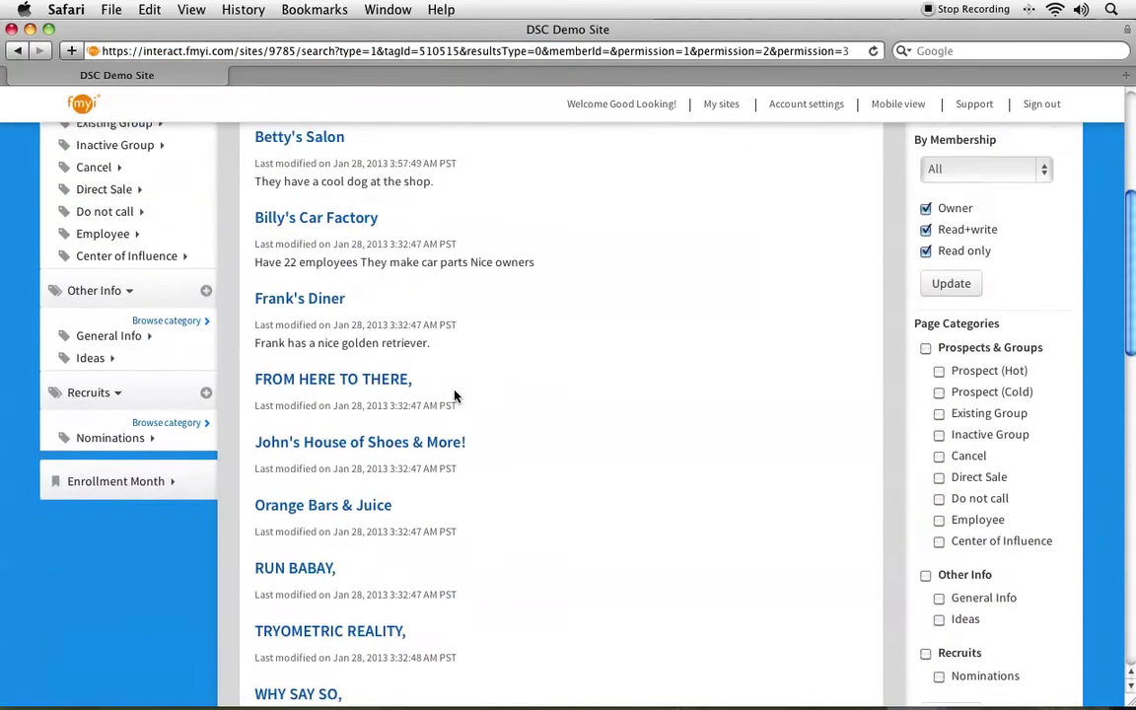
pyautogui.scroll(5, 453, 395)
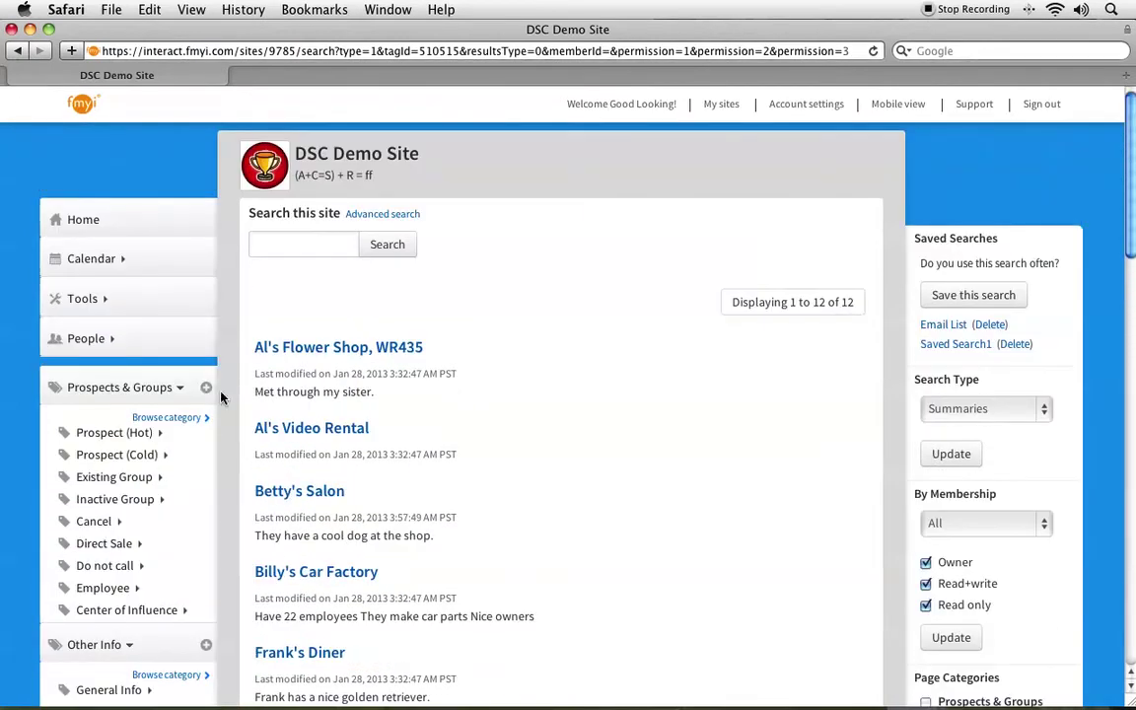
pyautogui.click(111, 222)
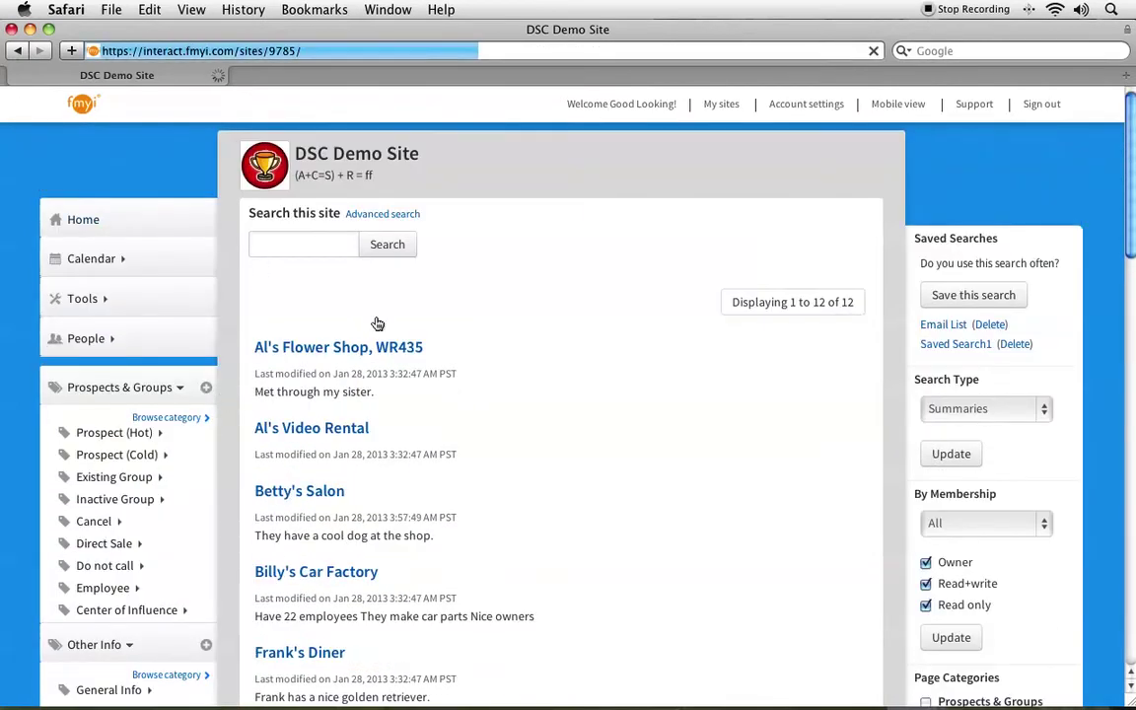
pyautogui.scroll(-3, 377, 324)
pyautogui.scroll(-3, 376, 326)
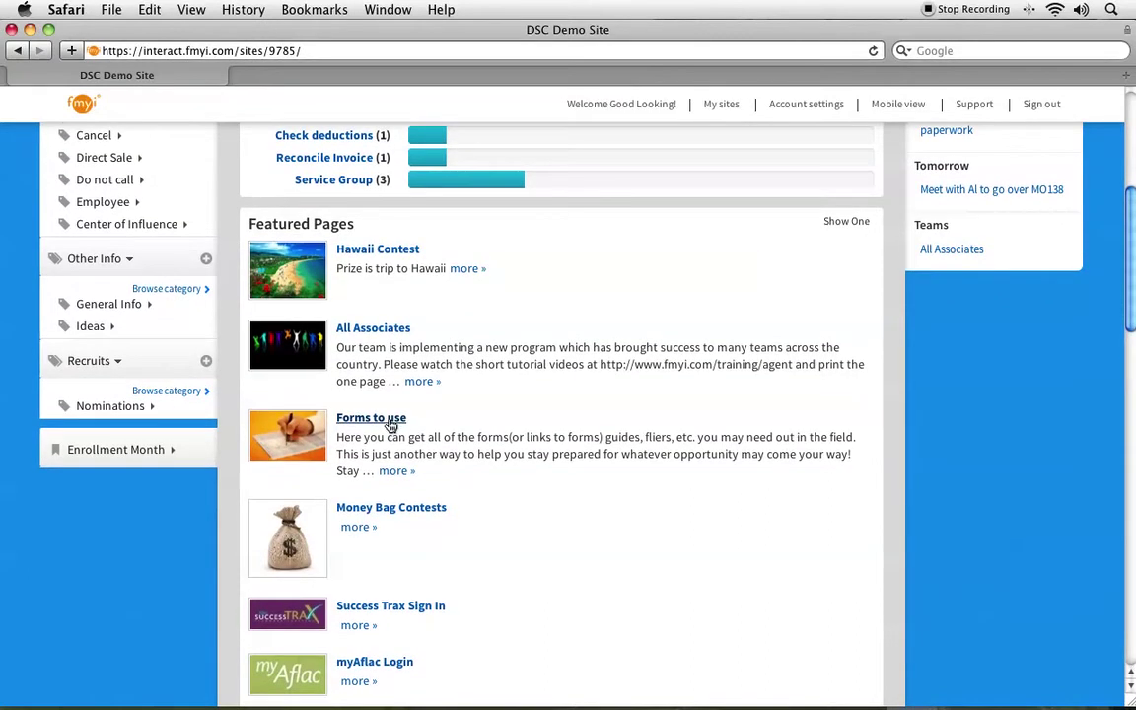
pyautogui.scroll(-2, 392, 426)
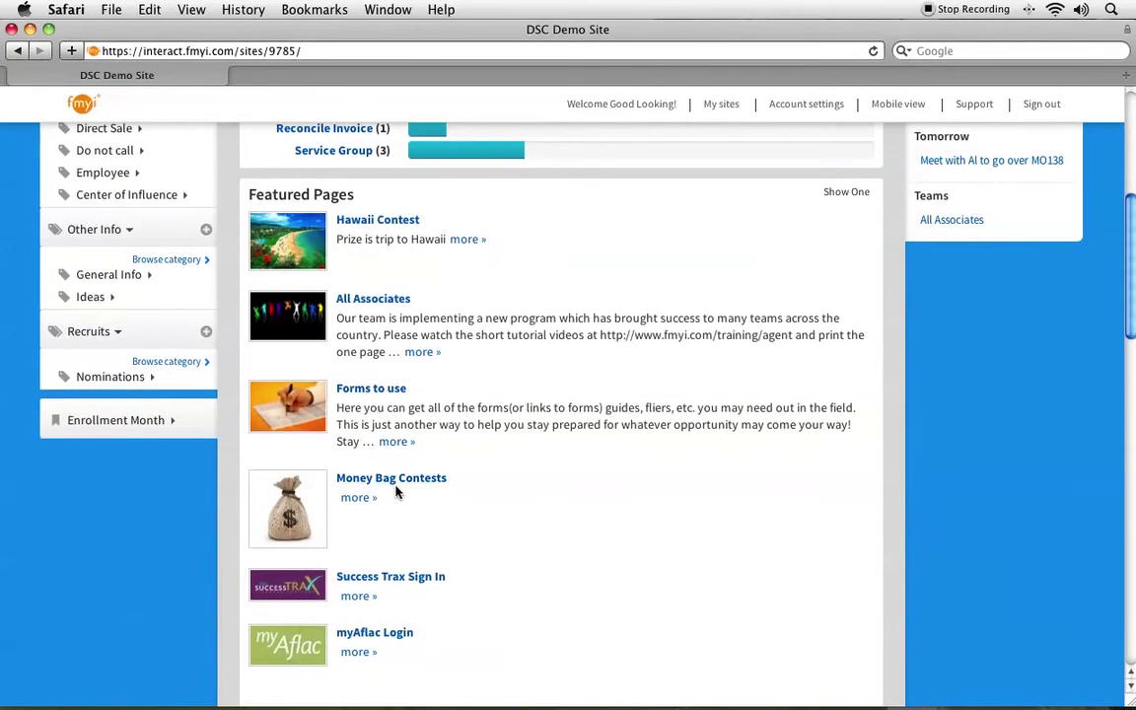
pyautogui.scroll(-1, 396, 492)
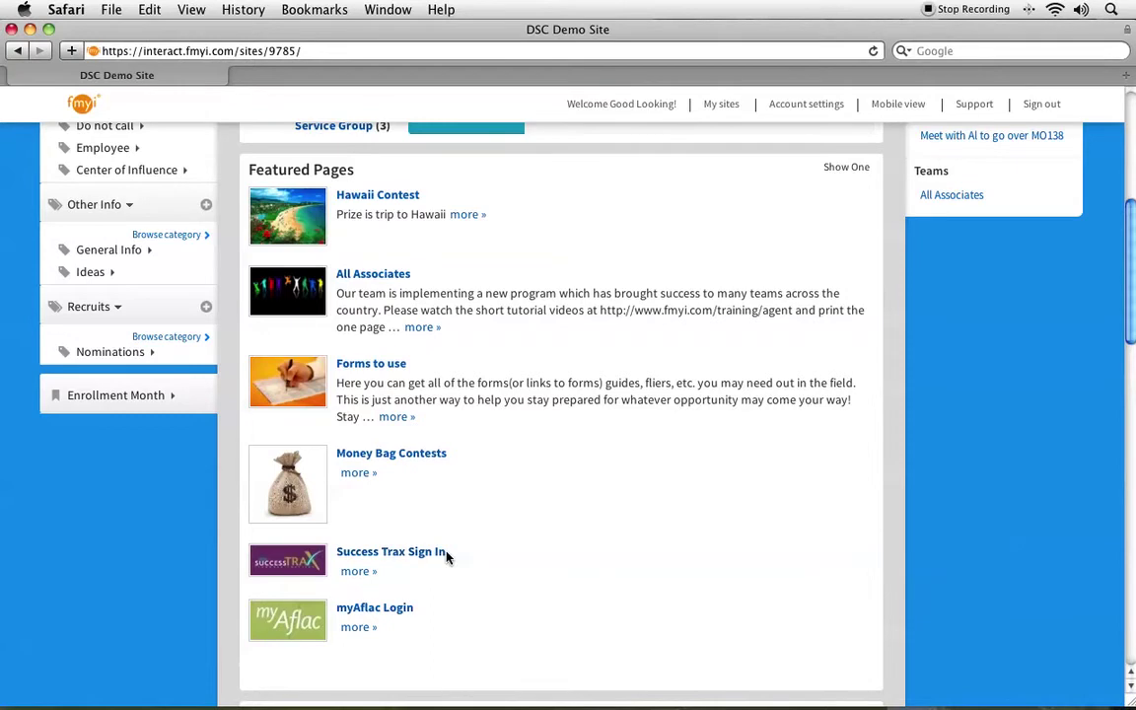
pyautogui.scroll(-6, 447, 557)
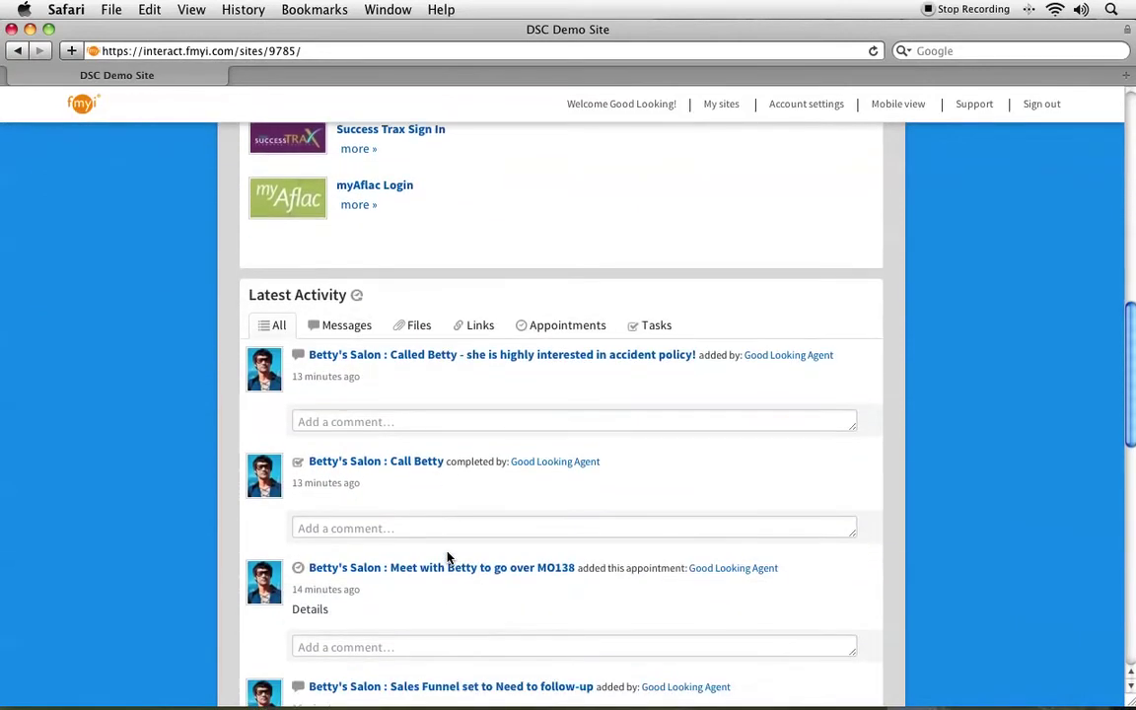
pyautogui.scroll(-1, 447, 557)
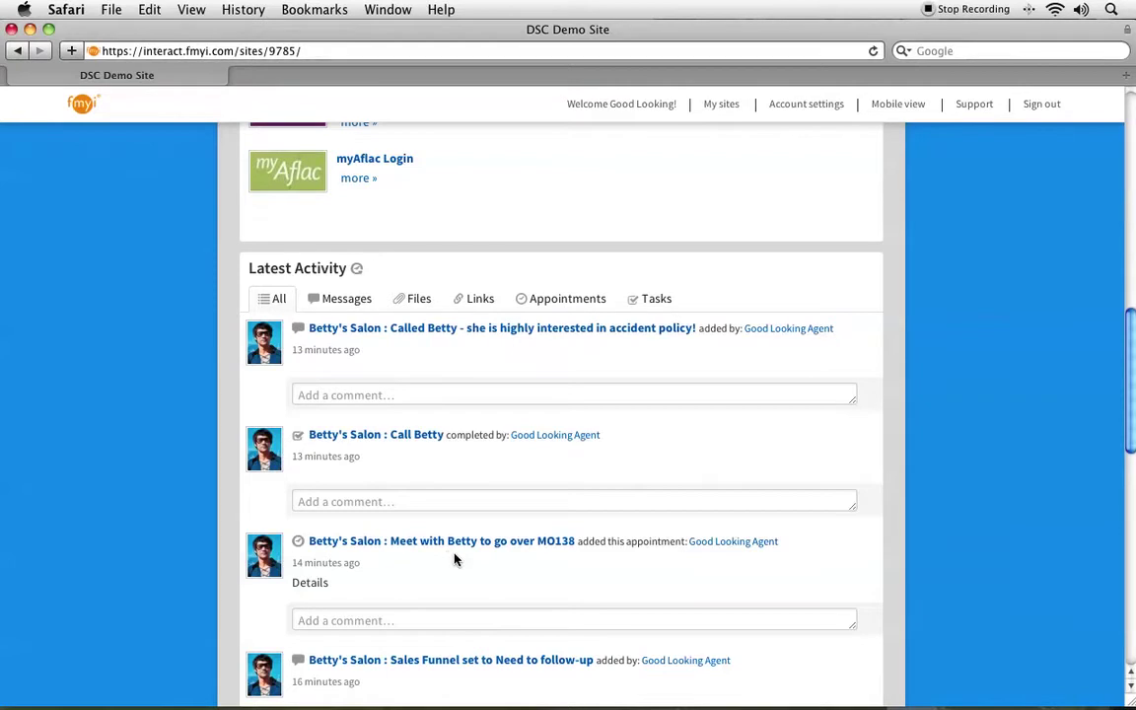
pyautogui.scroll(-2, 454, 559)
pyautogui.scroll(-2, 454, 559)
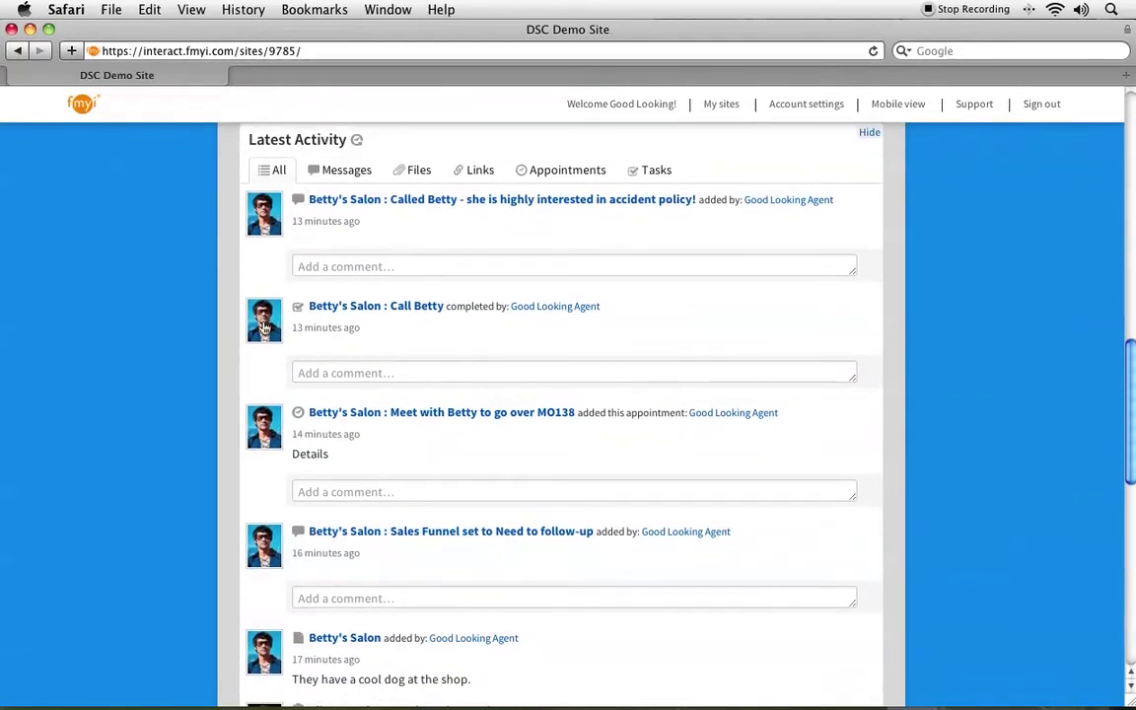
pyautogui.scroll(-5, 270, 424)
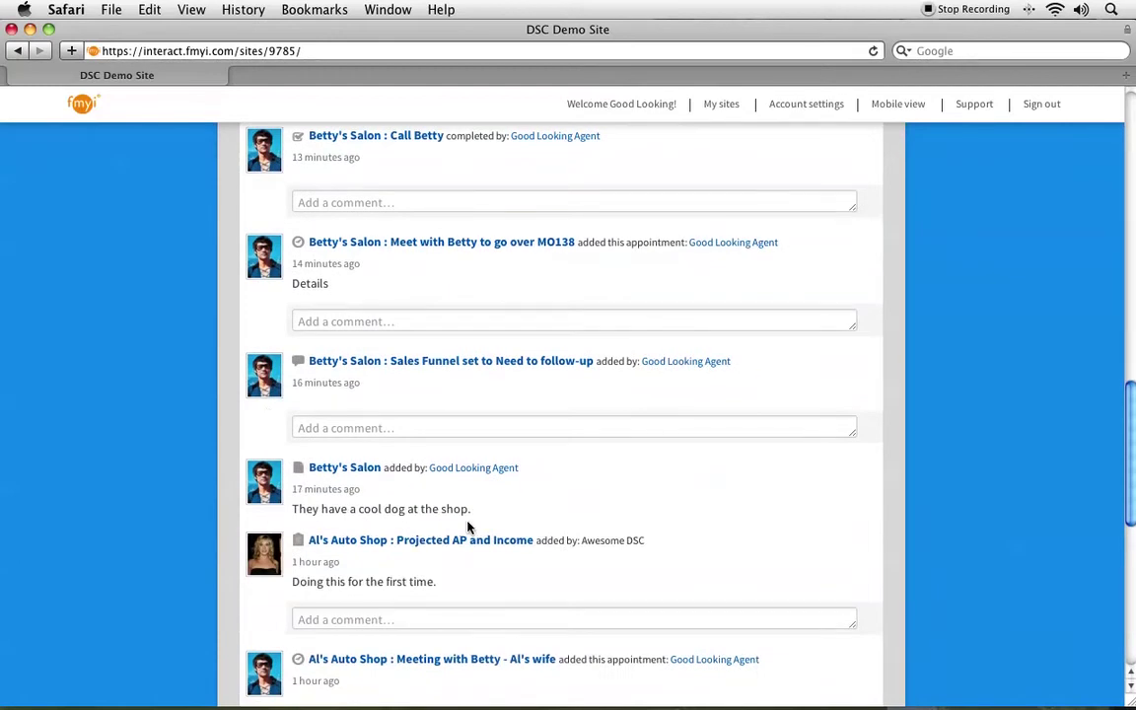
pyautogui.scroll(10, 464, 526)
pyautogui.scroll(8, 468, 528)
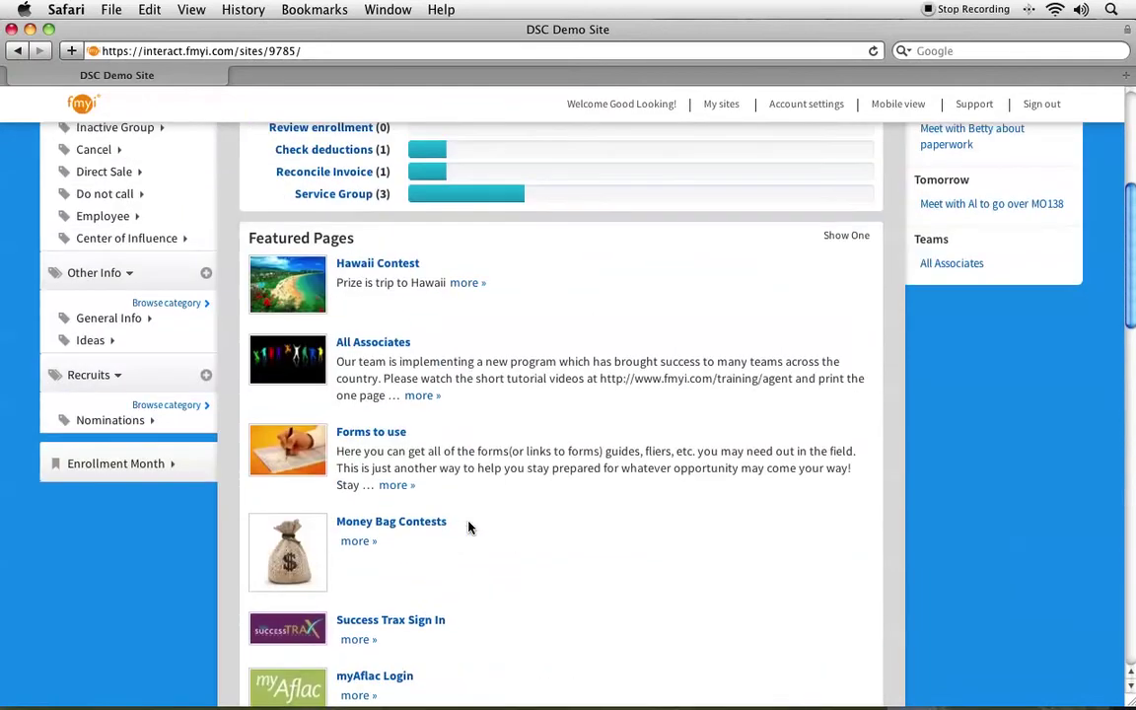
pyautogui.scroll(8, 468, 528)
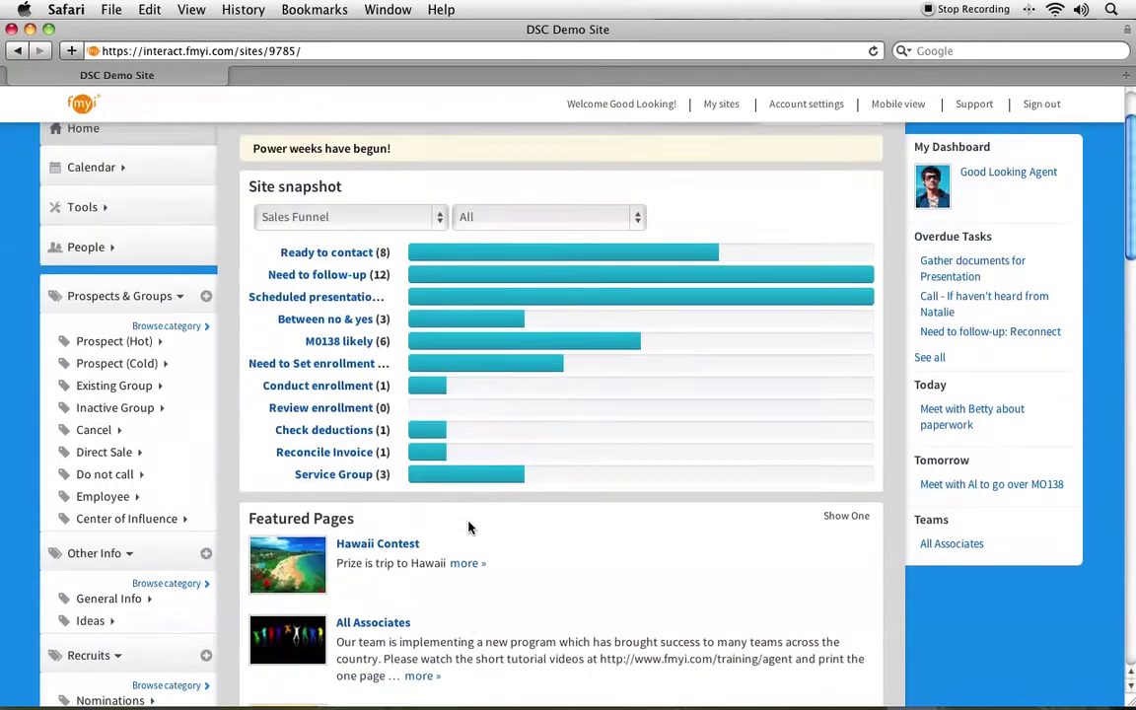
pyautogui.click(96, 265)
pyautogui.click(97, 288)
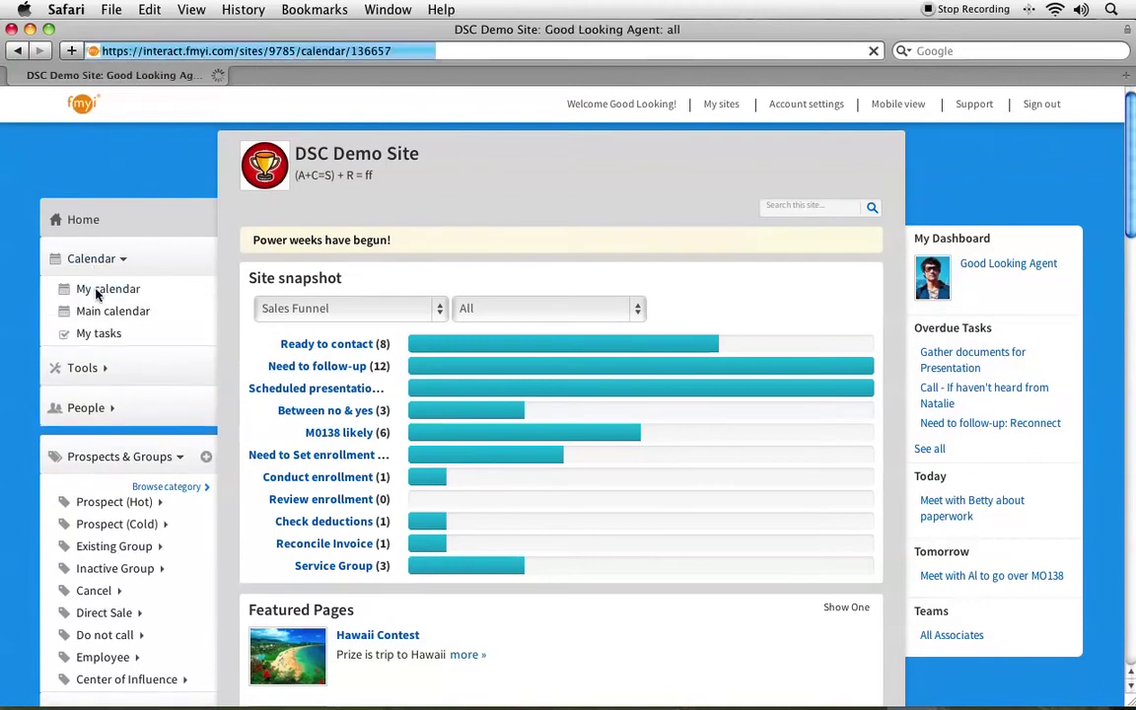
pyautogui.scroll(-5, 468, 357)
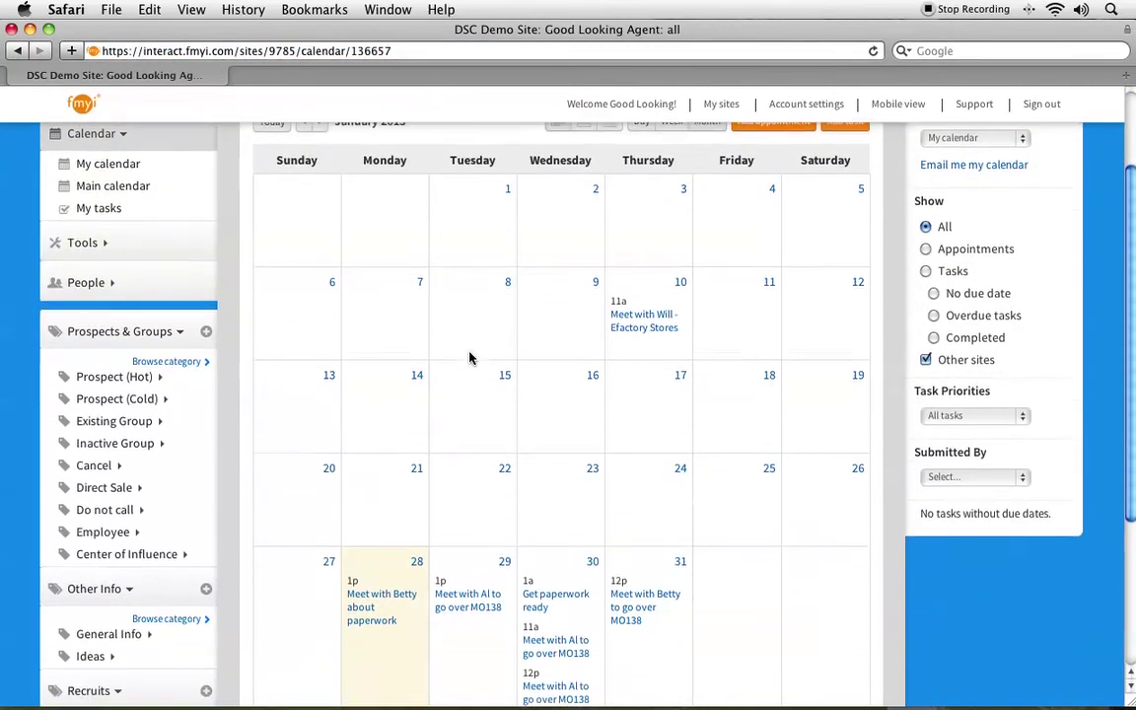
pyautogui.scroll(5, 468, 356)
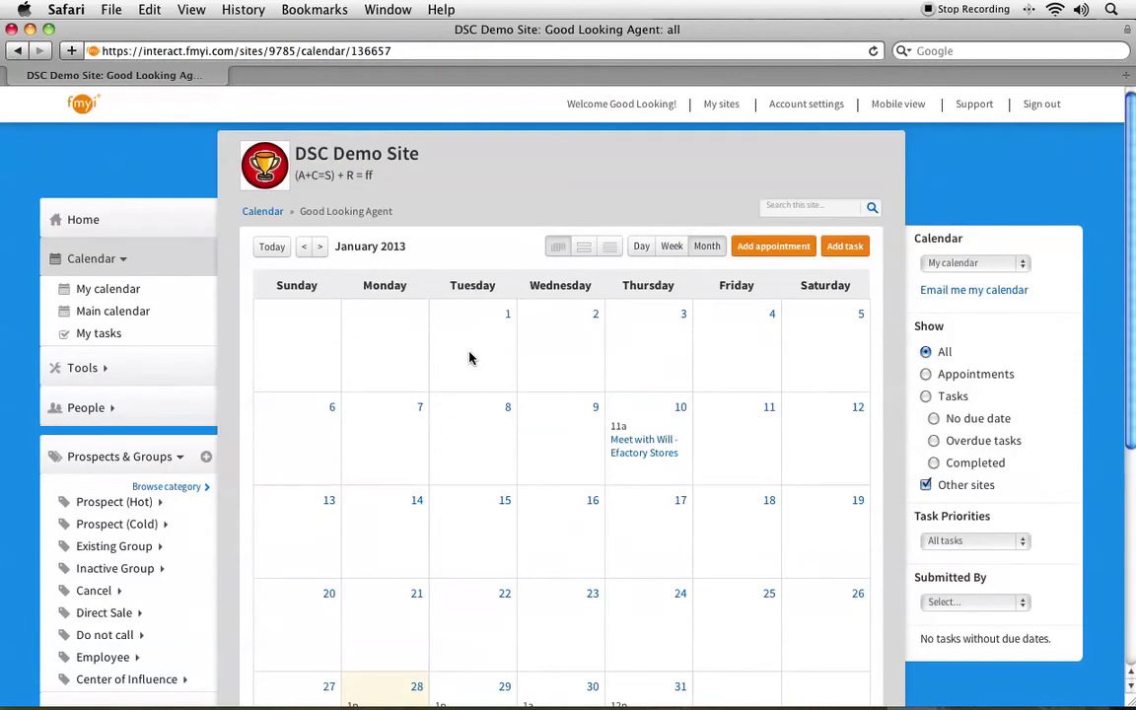
pyautogui.click(89, 418)
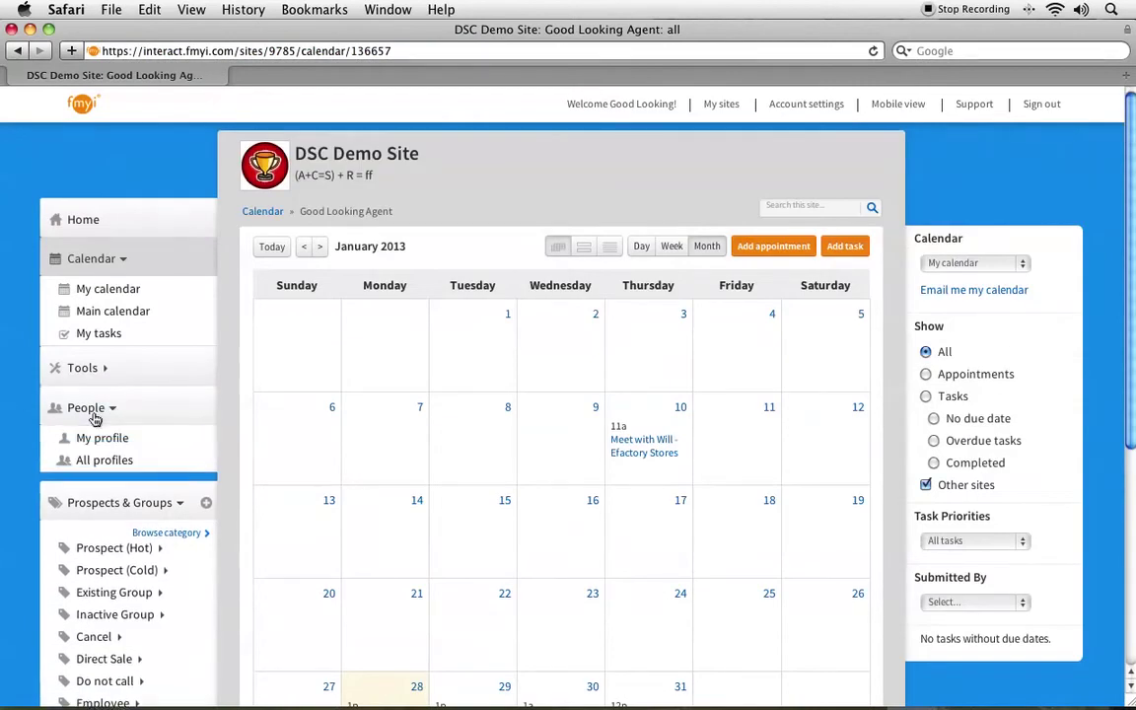
pyautogui.click(96, 438)
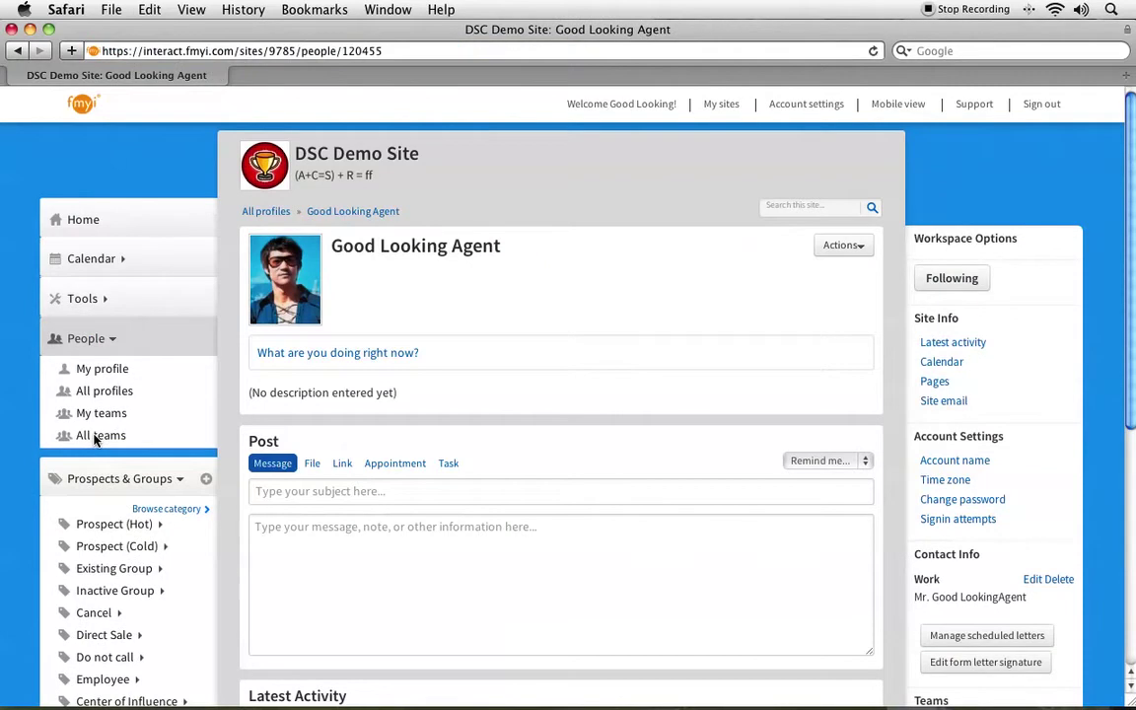
pyautogui.click(97, 223)
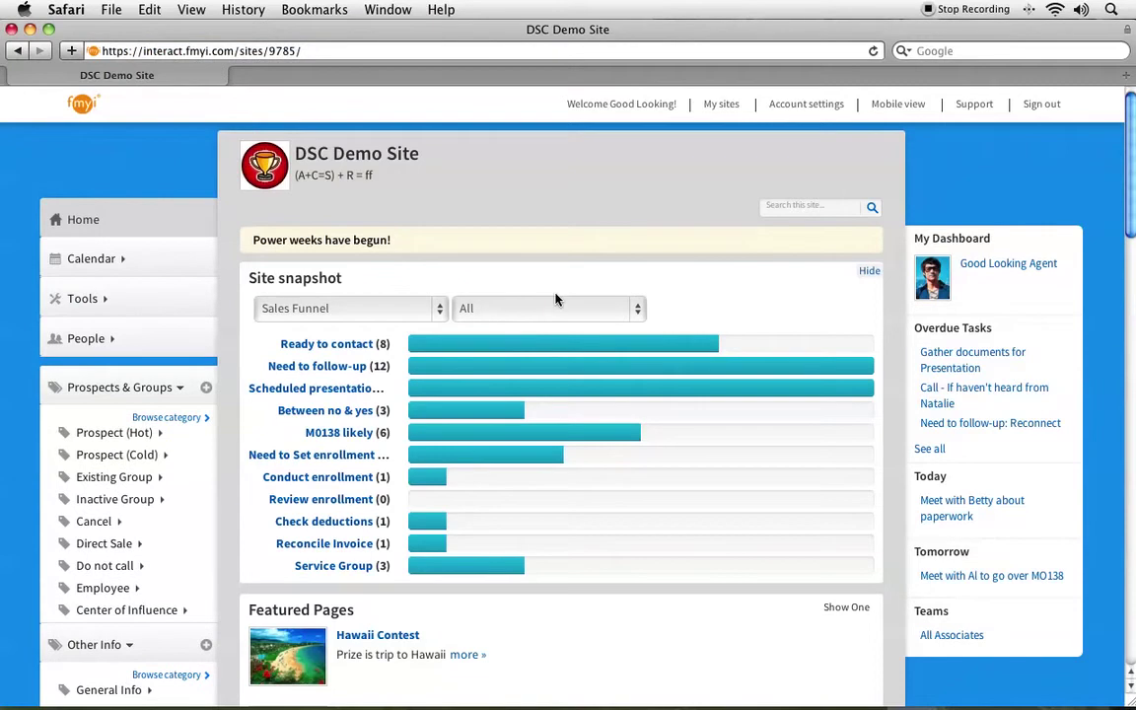
pyautogui.click(388, 323)
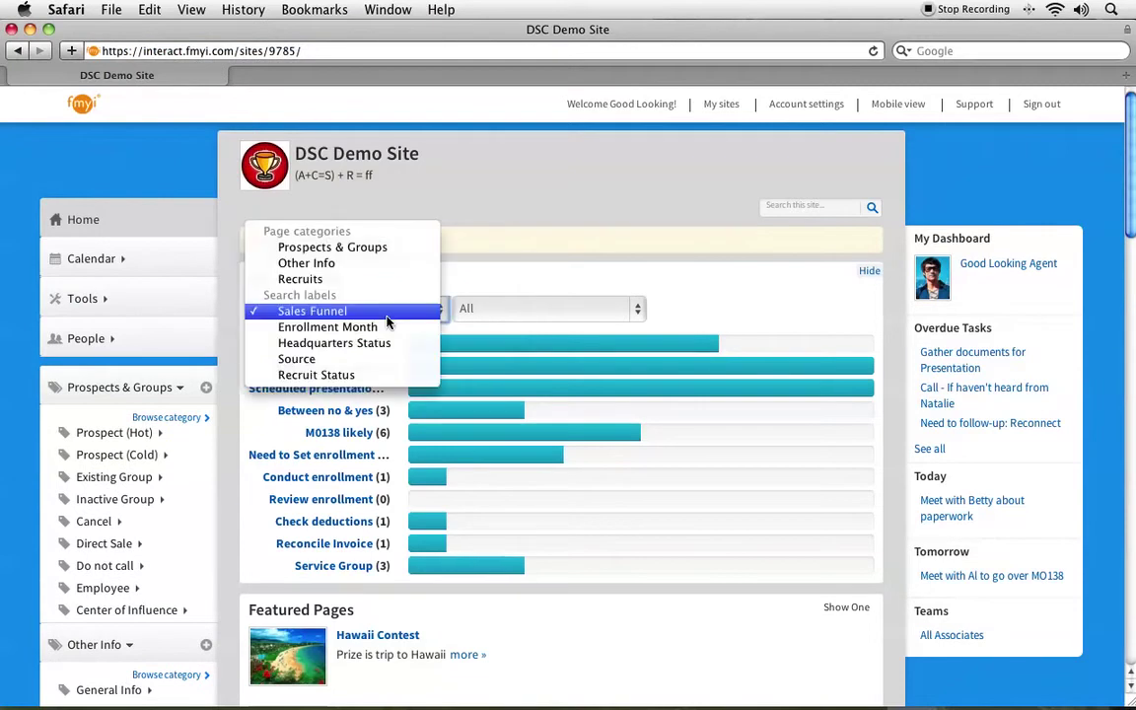
pyautogui.click(338, 248)
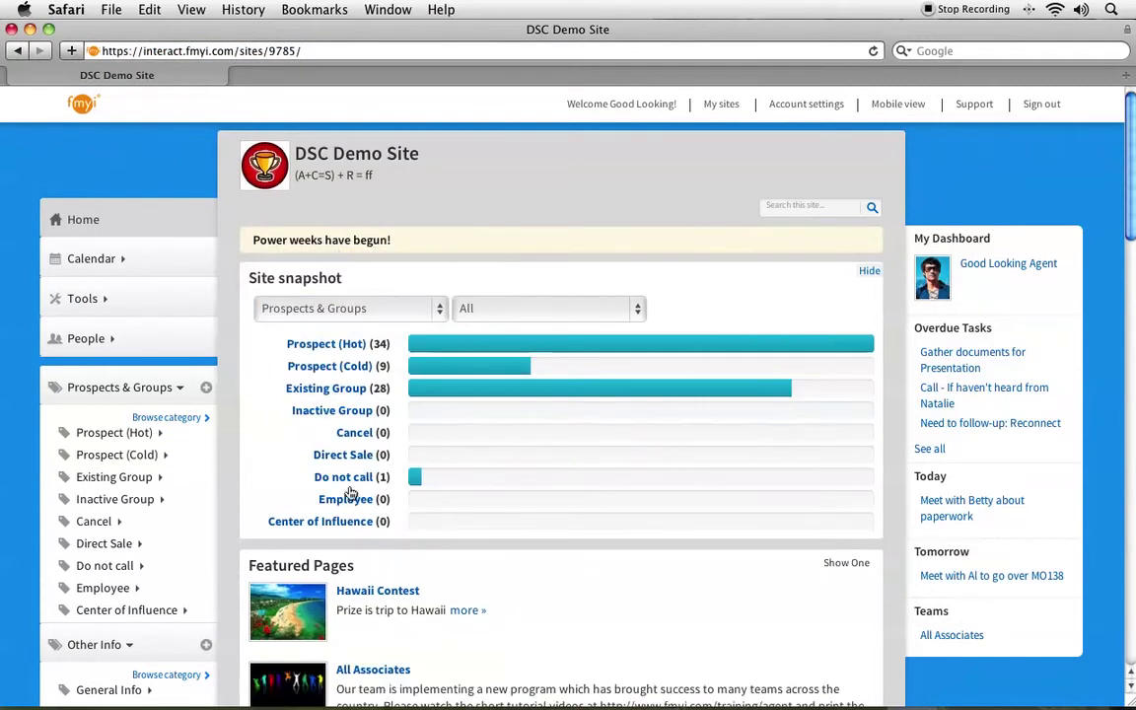
pyautogui.click(355, 312)
pyautogui.click(344, 418)
pyautogui.click(325, 313)
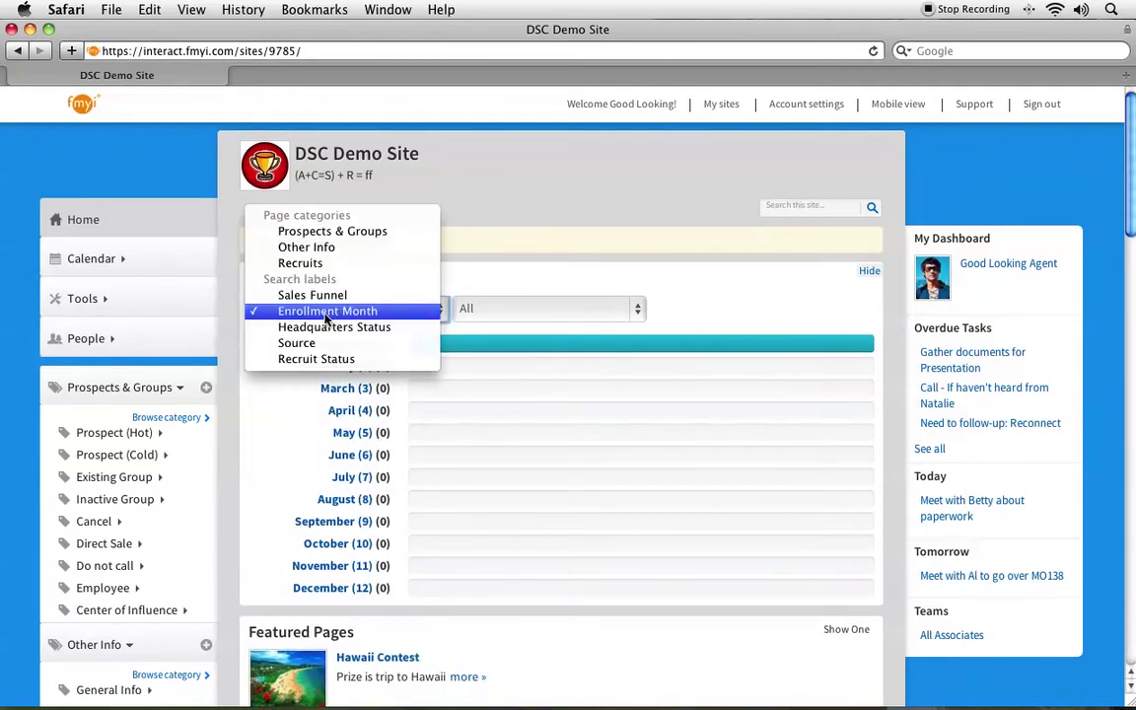
pyautogui.click(327, 232)
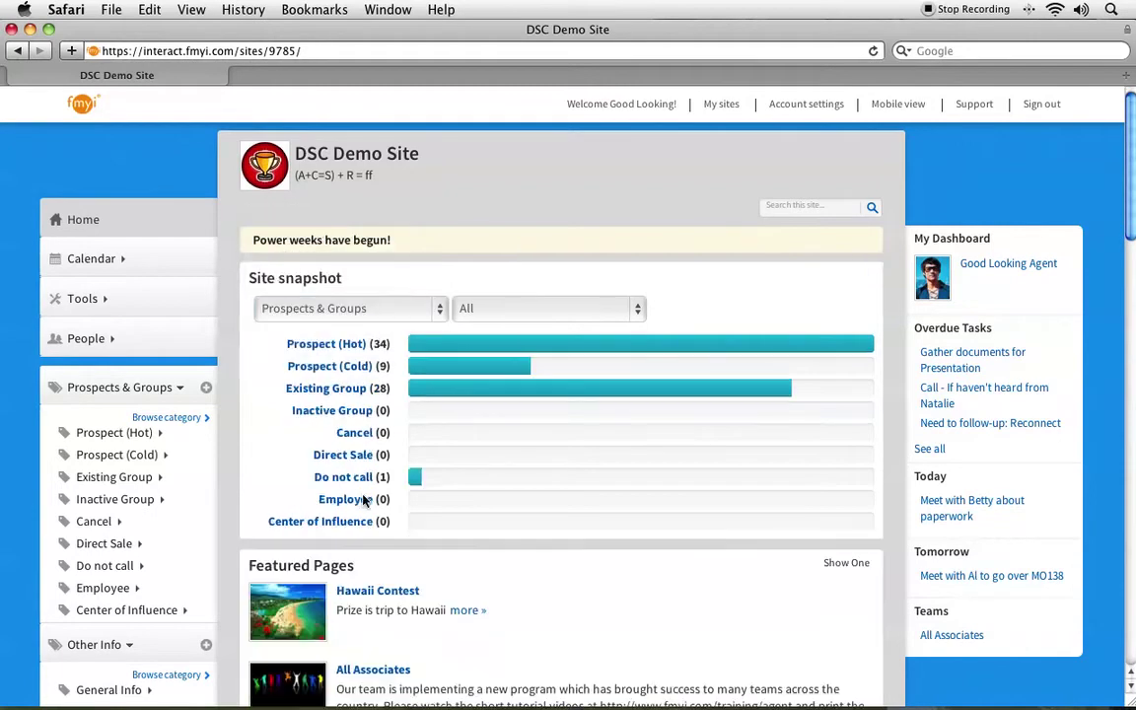
pyautogui.scroll(-1, 364, 519)
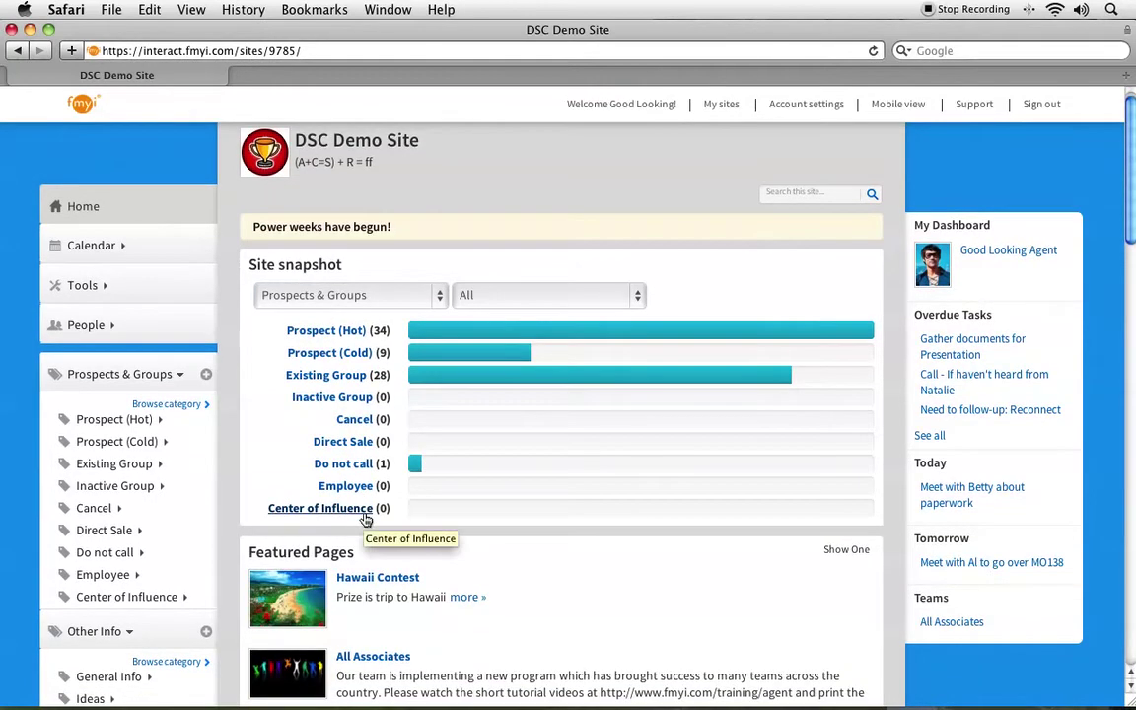
pyautogui.scroll(1, 367, 520)
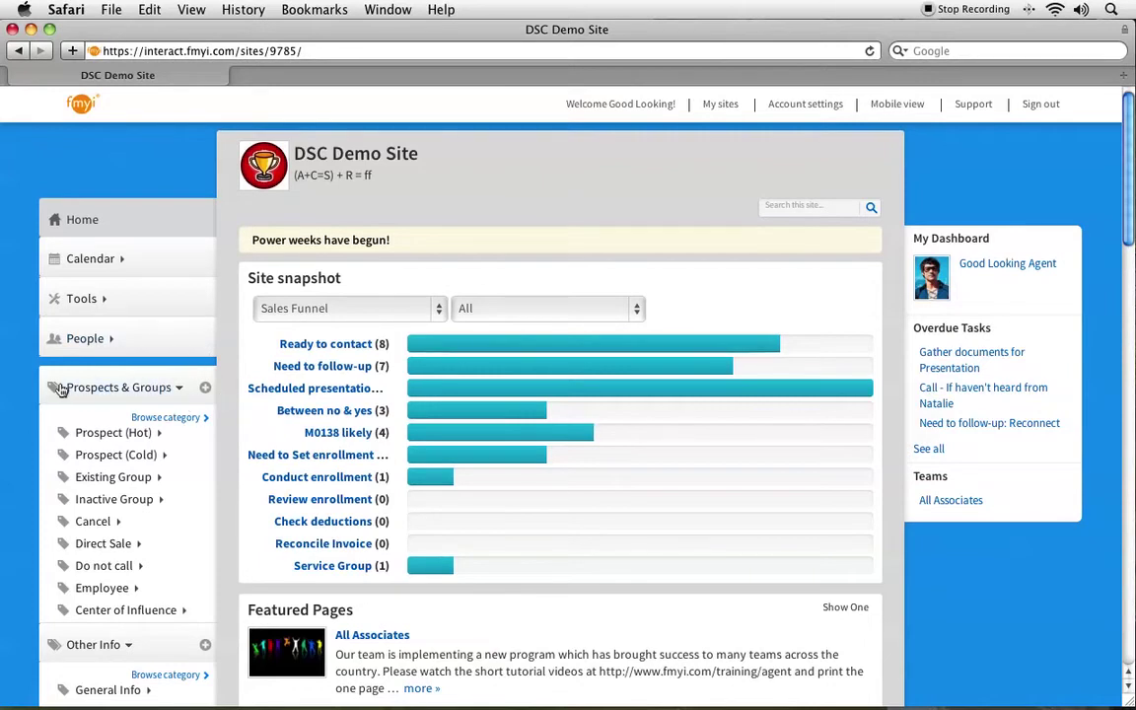
# Start a Prospects & Groups page named 'Al's Flower Shop' with description 'They have two locations.'.
pyautogui.click(205, 389)
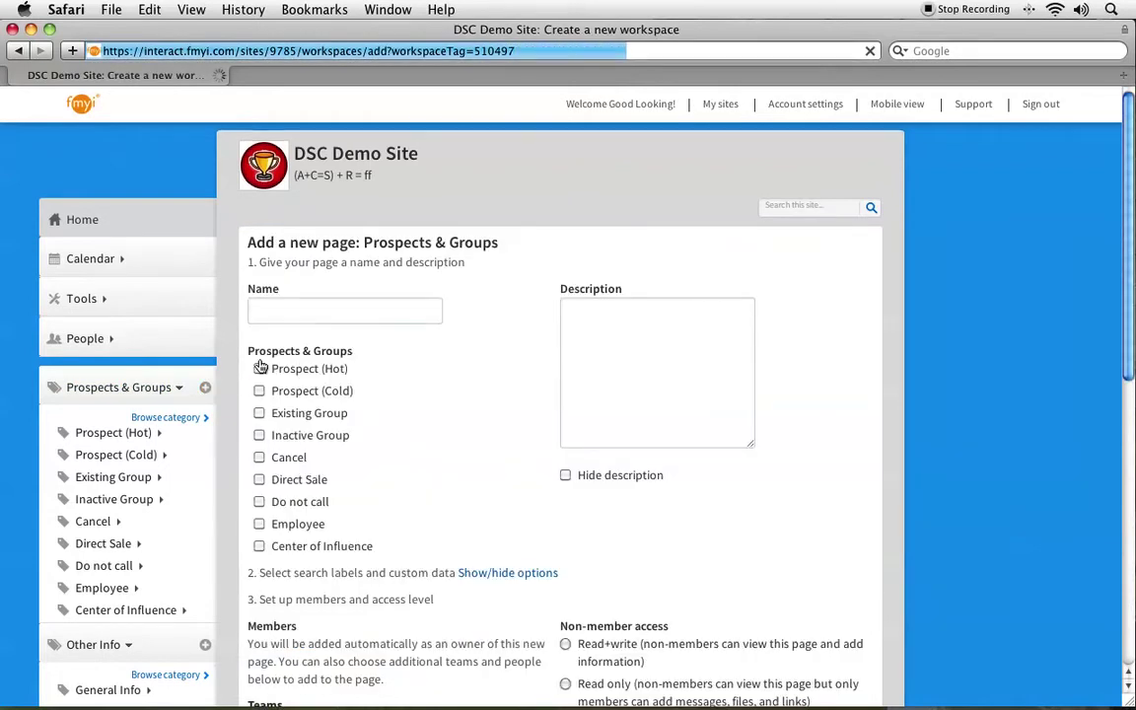
pyautogui.click(284, 311)
pyautogui.write("Al's Flower Shop")
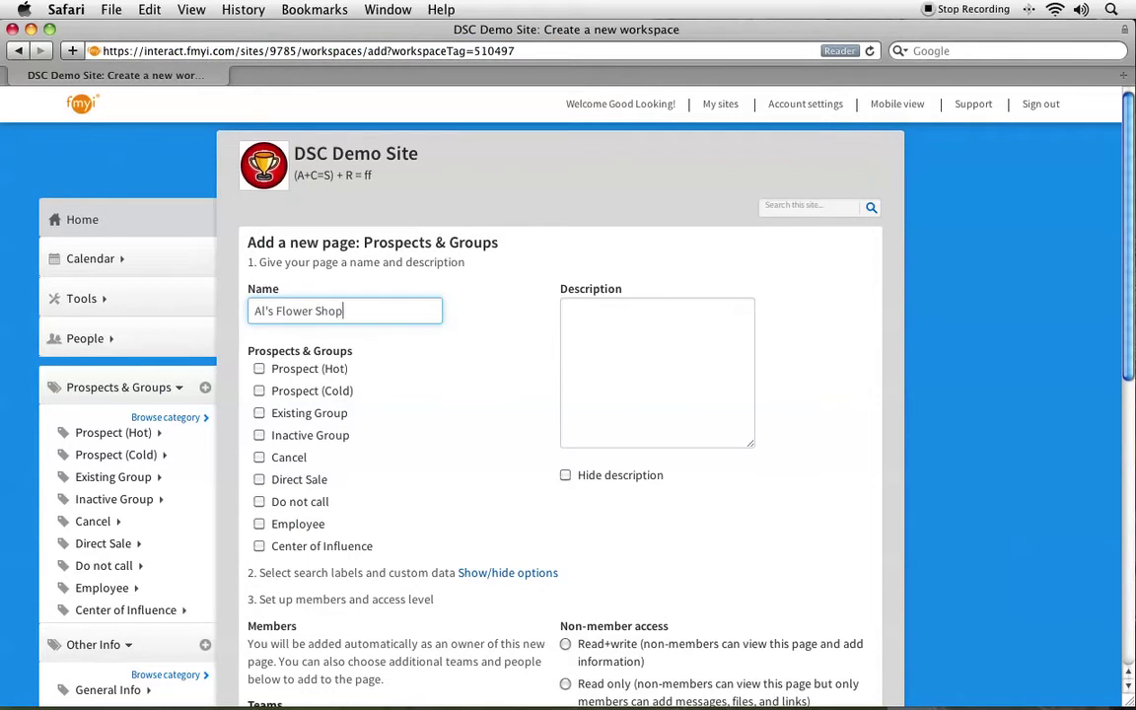
pyautogui.click(617, 338)
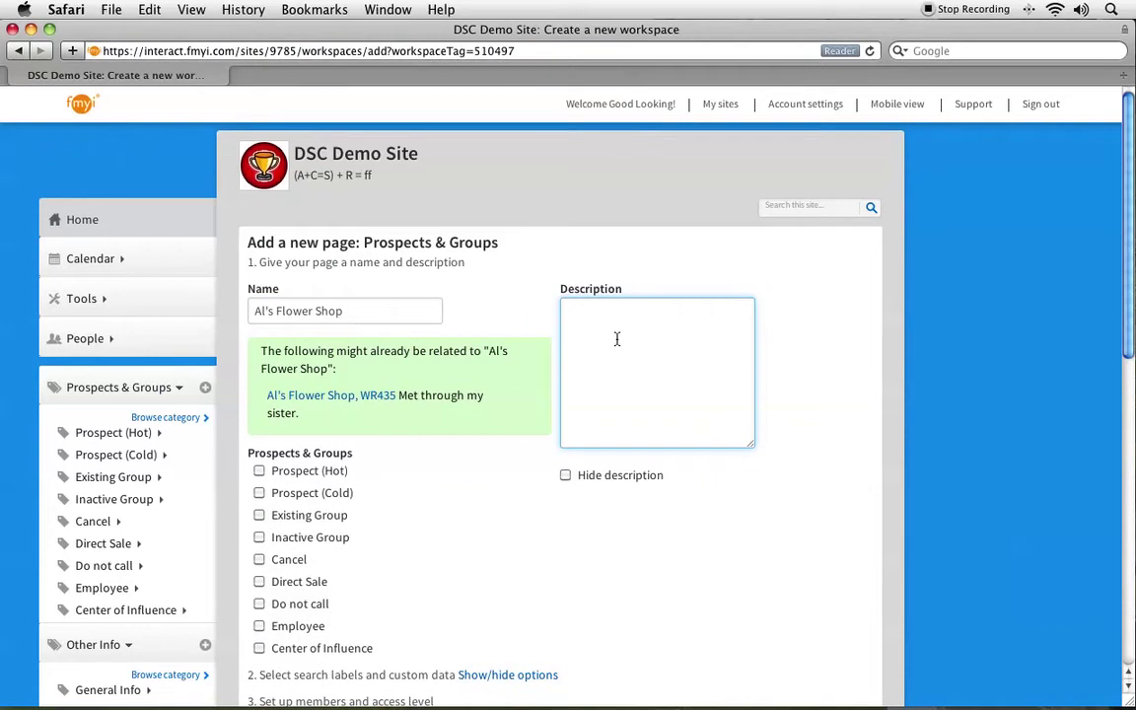
pyautogui.write('They have two locations.')
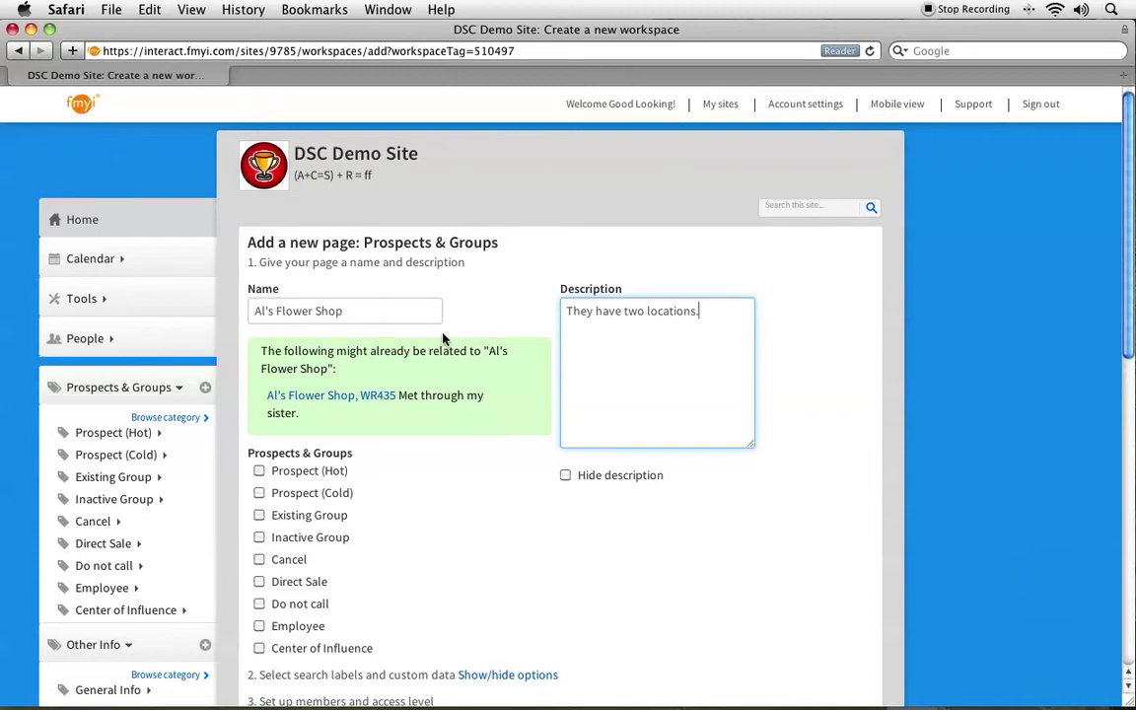
# Tick Prospect (Hot) under Prospects & Groups on the new page form.
pyautogui.scroll(-2, 321, 452)
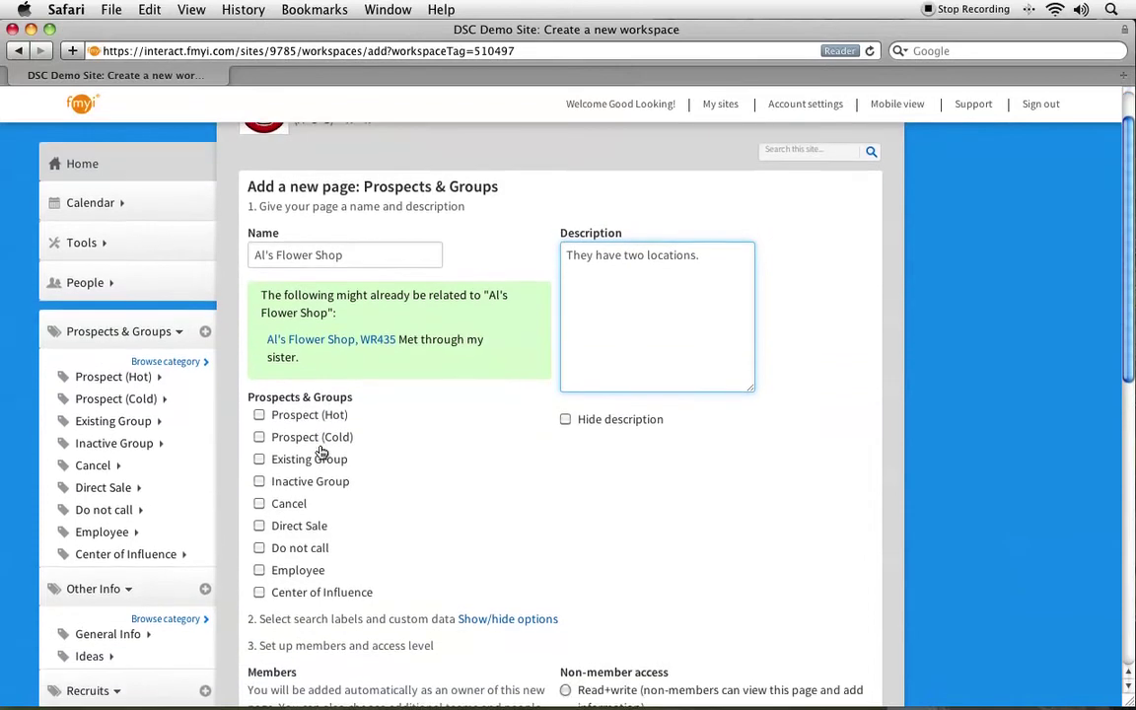
pyautogui.scroll(-1, 321, 451)
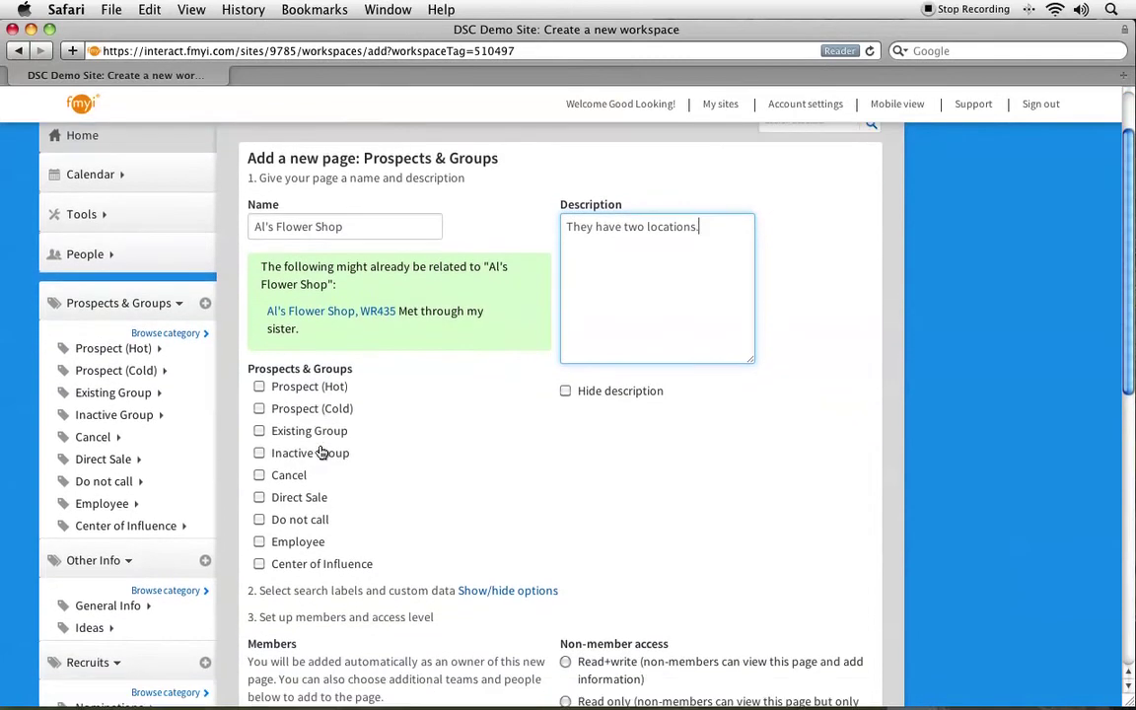
pyautogui.click(259, 388)
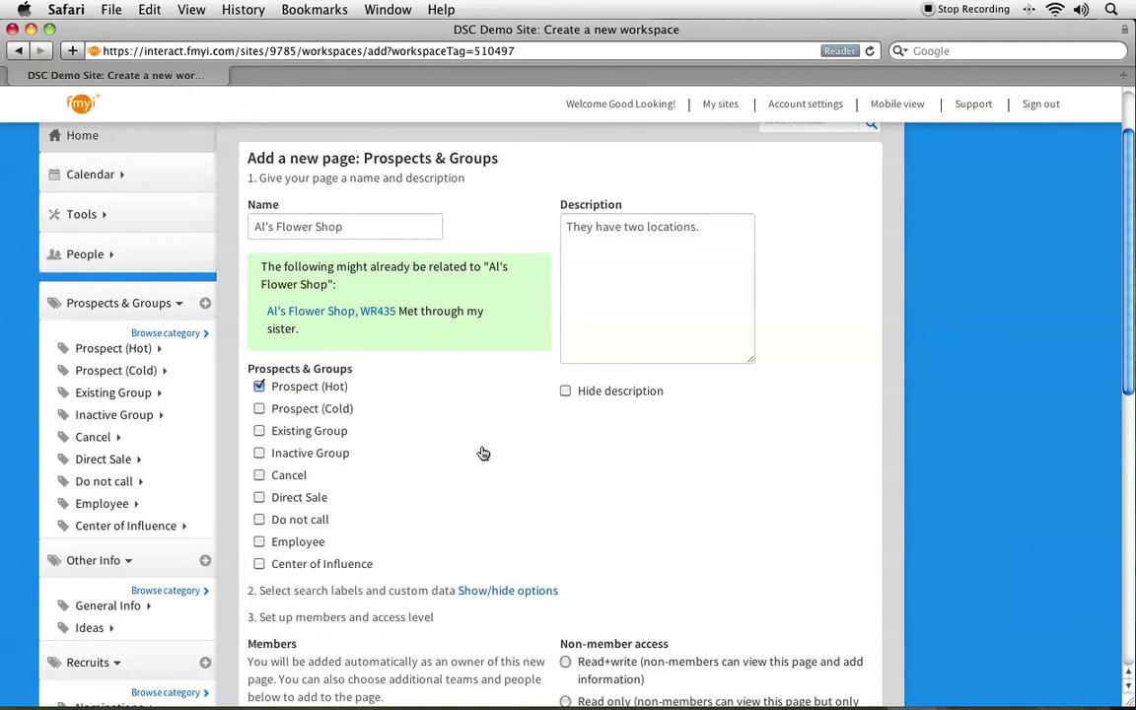
pyautogui.scroll(-5, 482, 454)
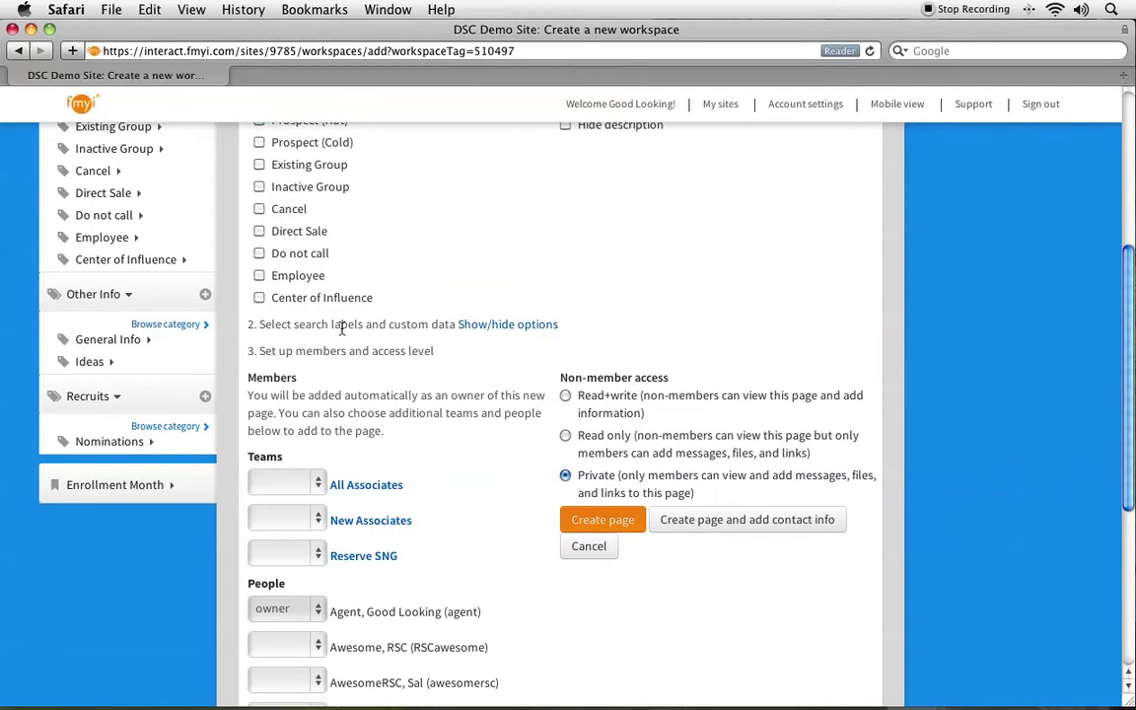
pyautogui.moveTo(257, 325); pyautogui.dragTo(454, 328)
pyautogui.click(391, 267)
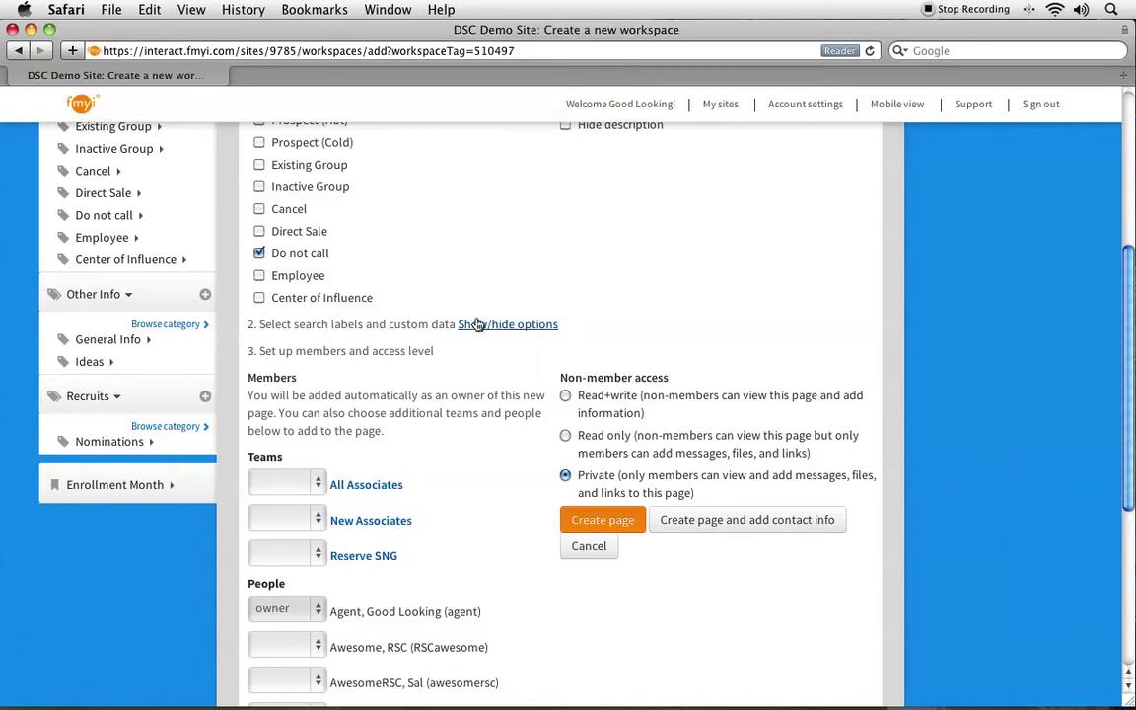
# Review the search labels and custom fields, tag enrollment month April (4), then collapse them.
pyautogui.click(476, 325)
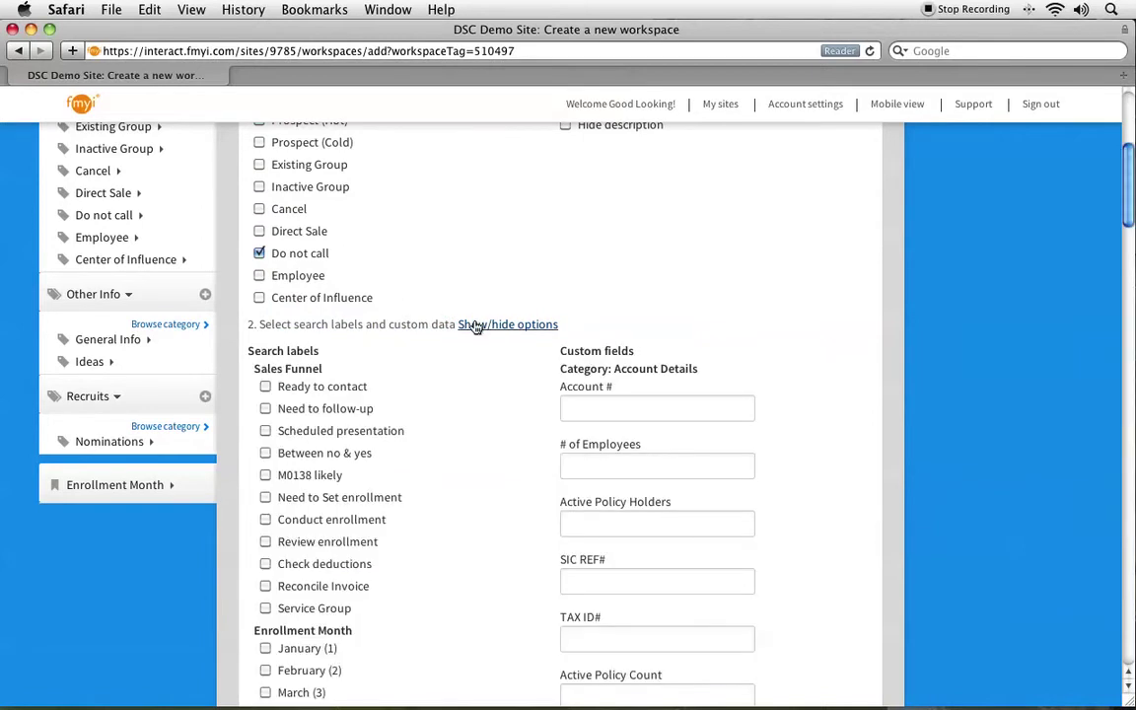
pyautogui.scroll(-5, 474, 325)
pyautogui.click(592, 209)
pyautogui.click(591, 259)
pyautogui.click(596, 319)
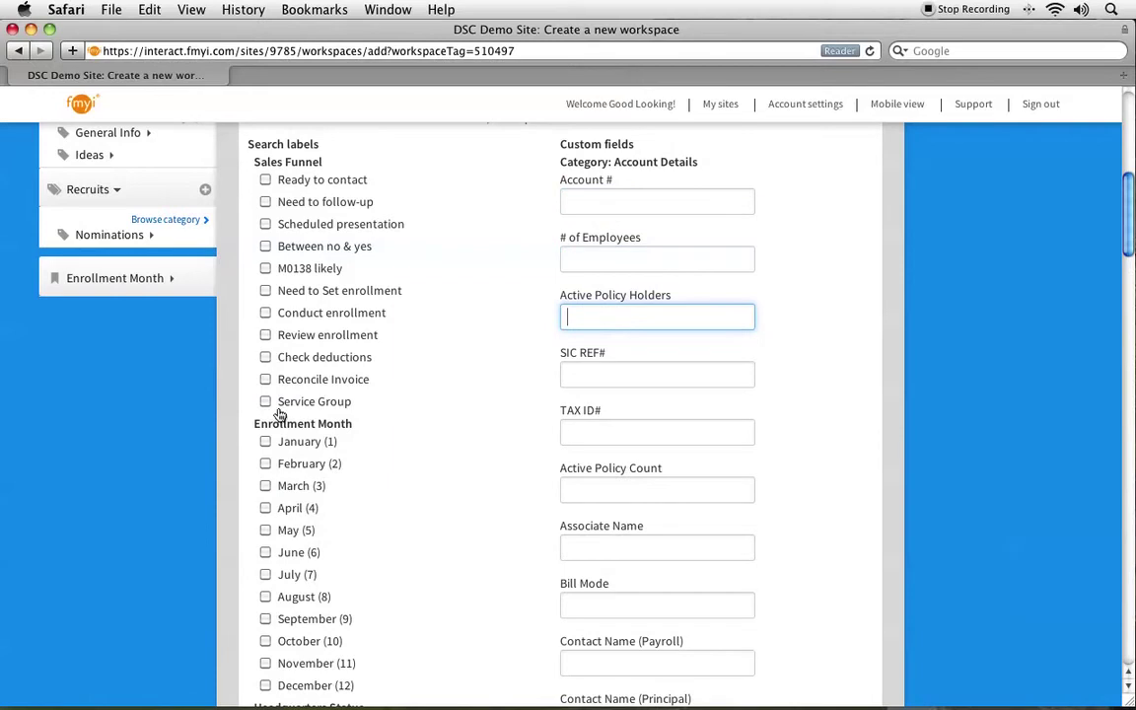
pyautogui.tripleClick(267, 427)
pyautogui.scroll(-4, 428, 463)
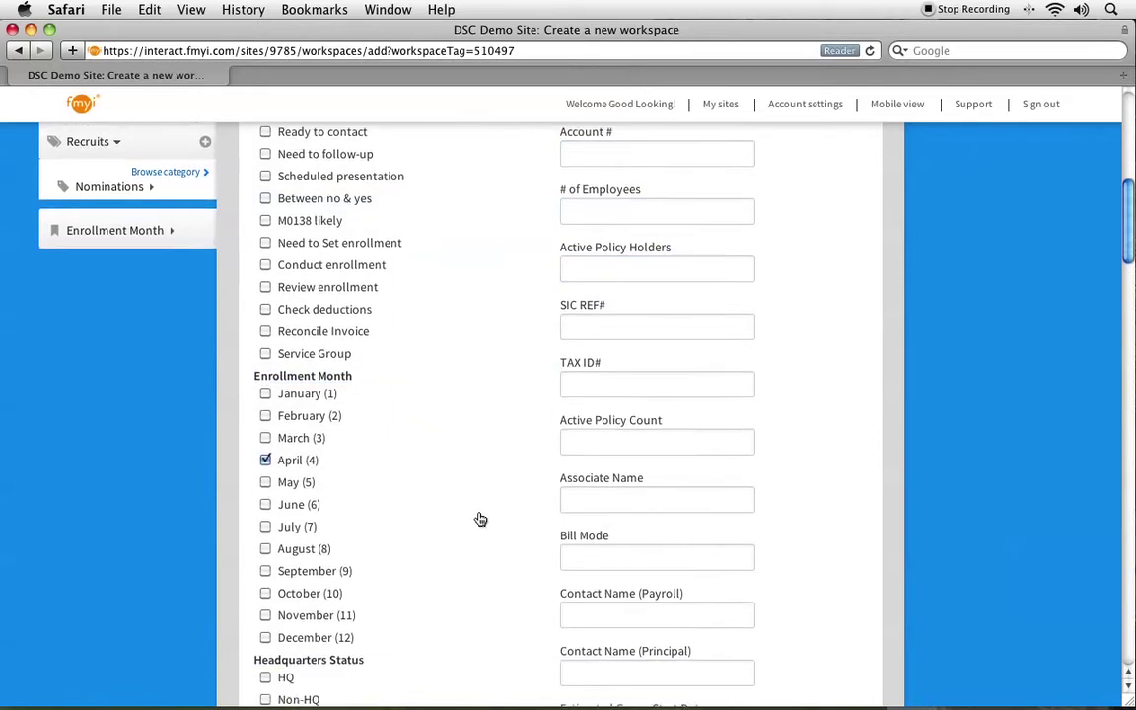
pyautogui.click(266, 339)
pyautogui.scroll(10, 465, 376)
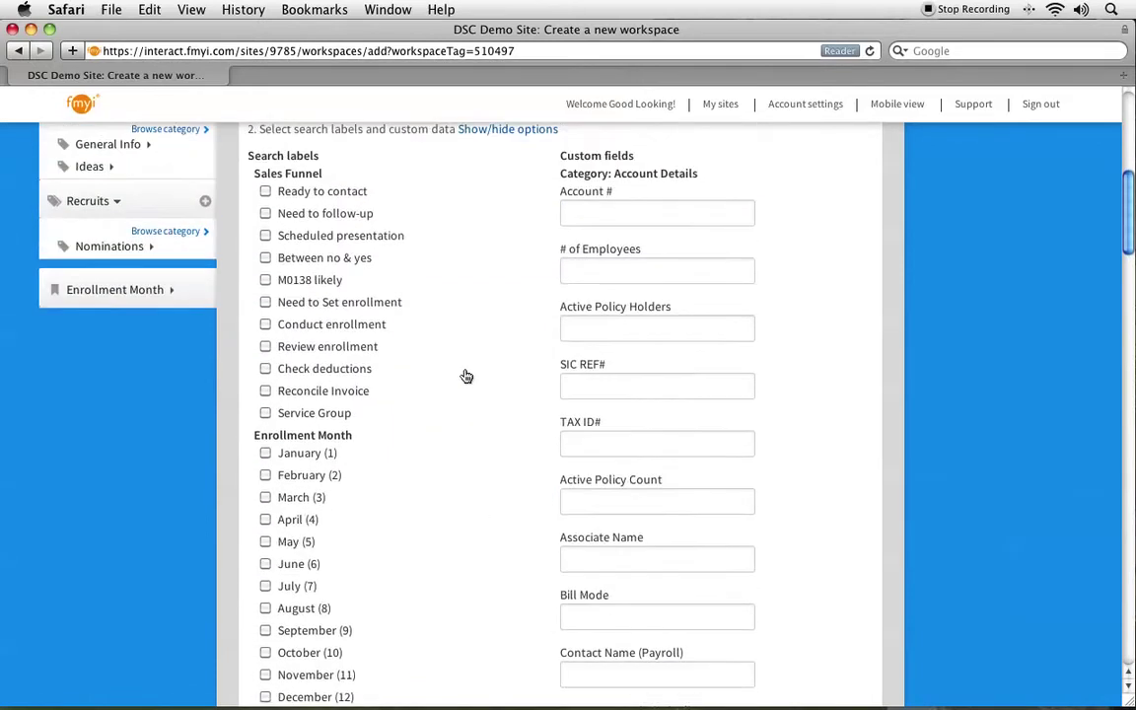
pyautogui.click(500, 497)
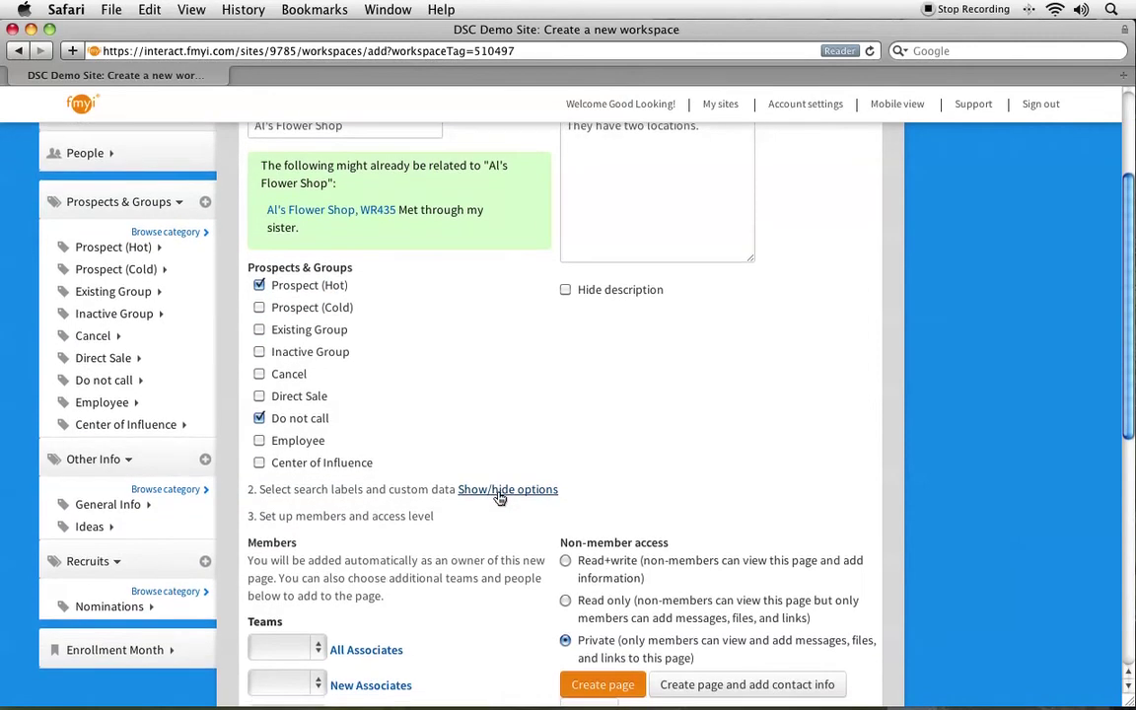
# Keep the page Private and change one person's People permission to read+write.
pyautogui.scroll(-4, 500, 498)
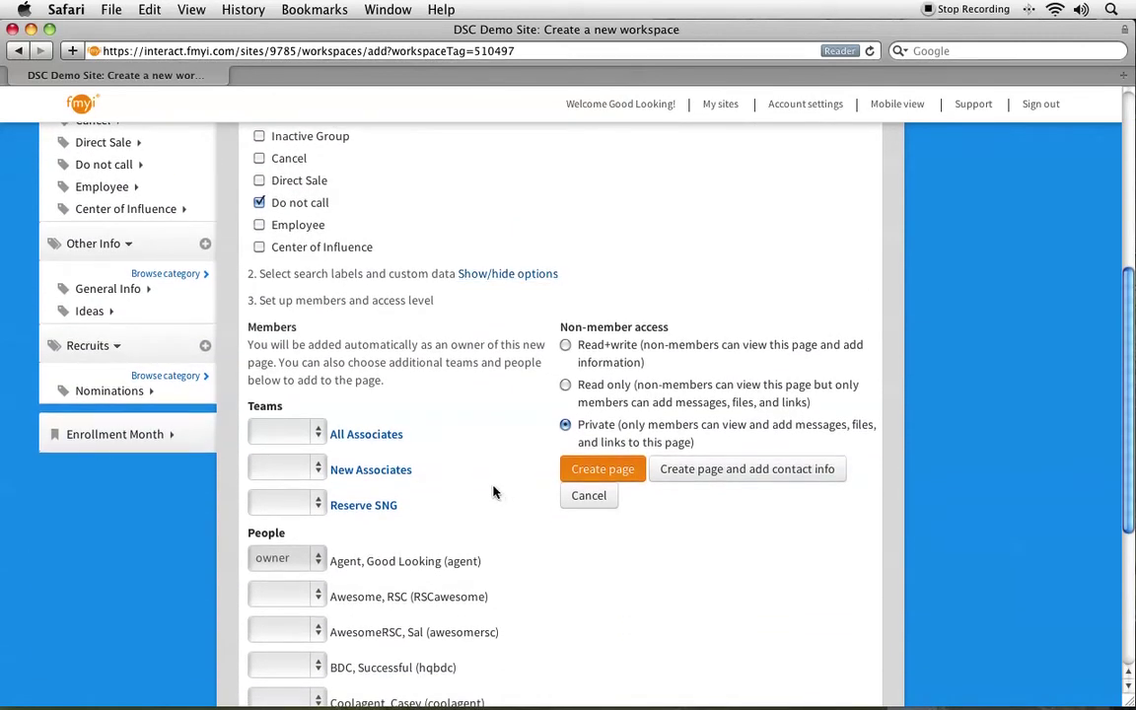
pyautogui.moveTo(714, 443); pyautogui.dragTo(578, 431)
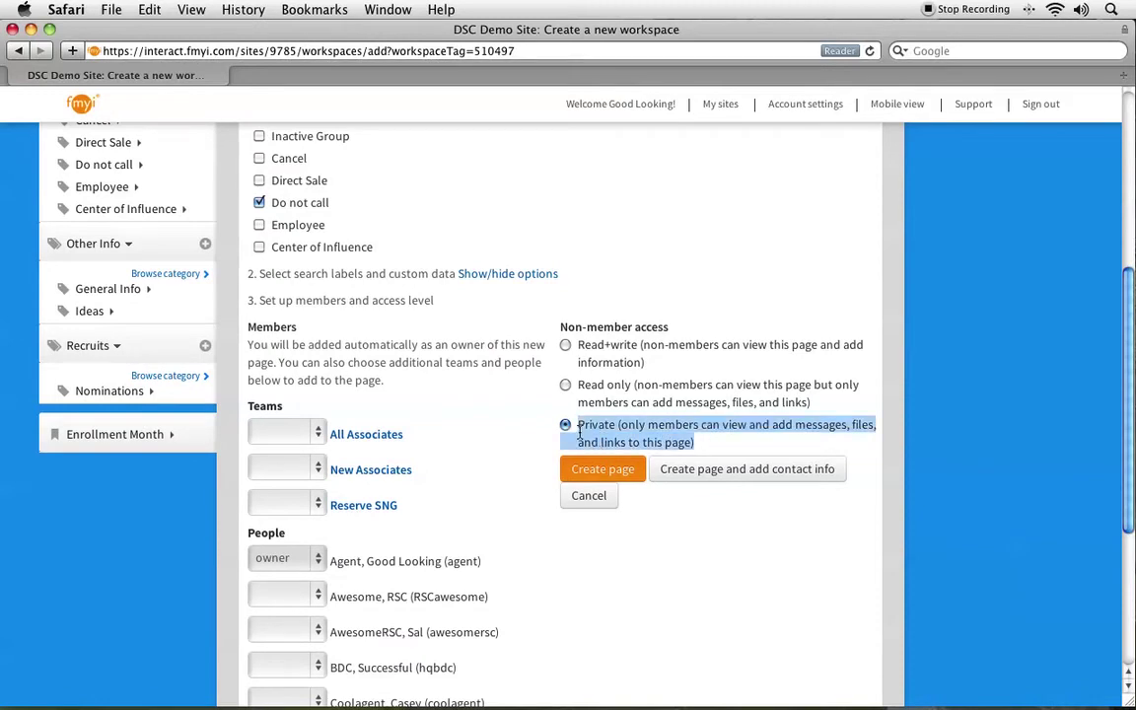
pyautogui.click(482, 456)
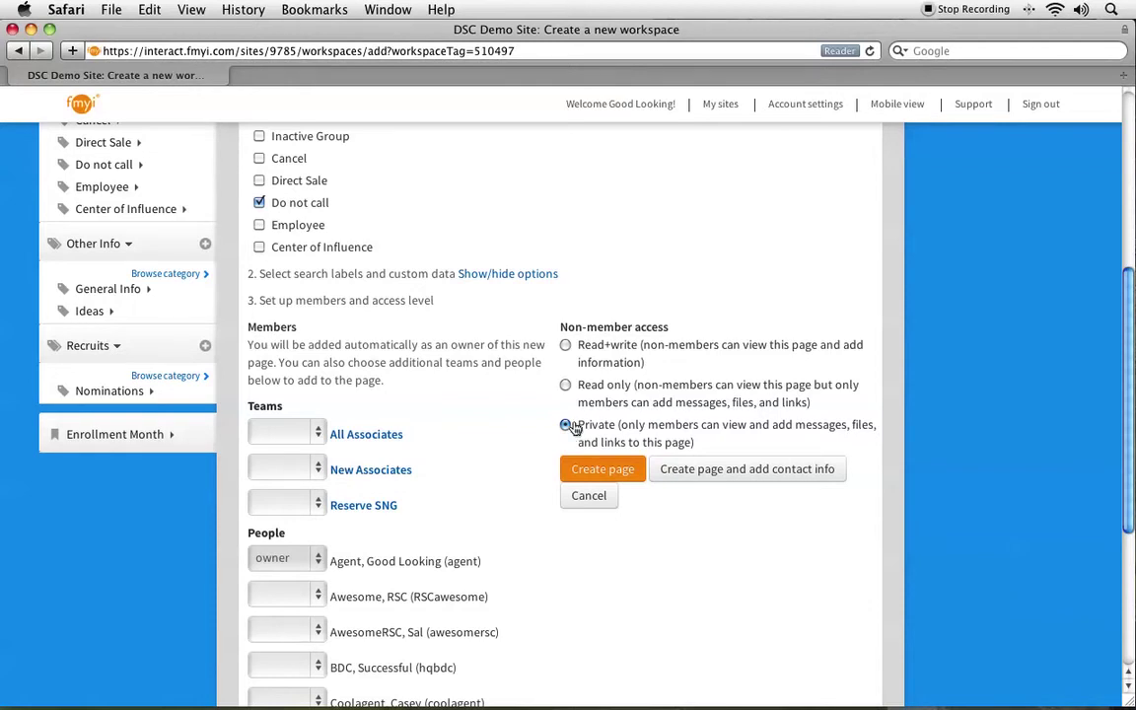
pyautogui.scroll(-5, 398, 459)
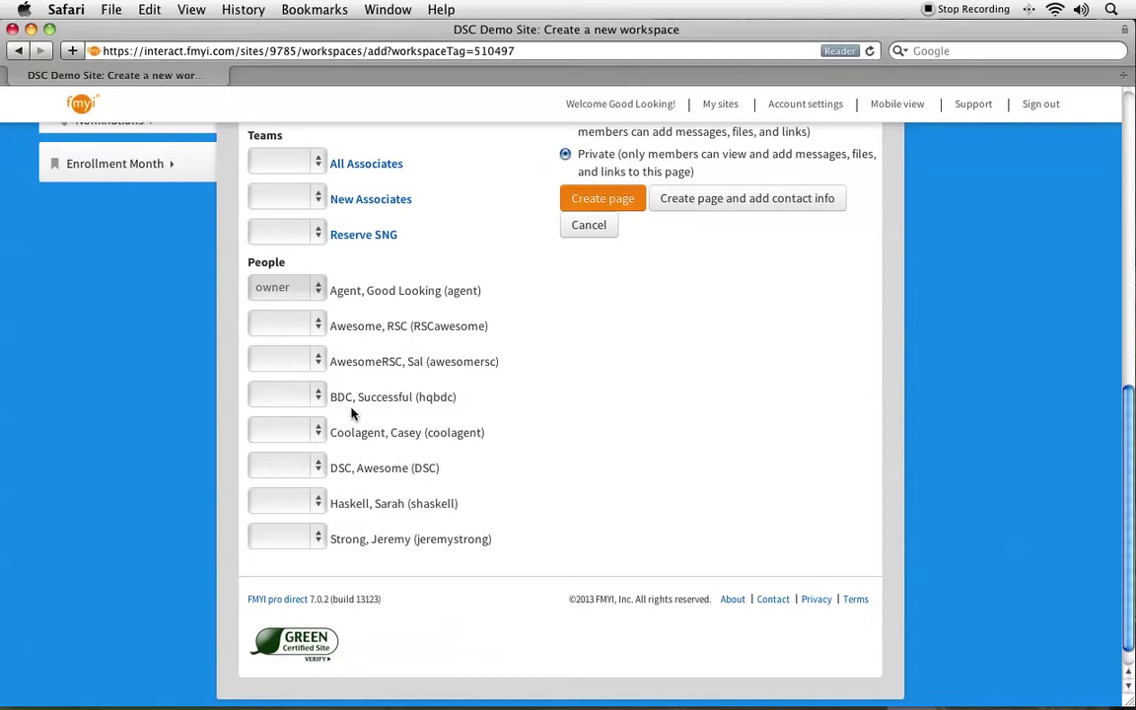
pyautogui.moveTo(330, 290); pyautogui.dragTo(326, 437)
pyautogui.click(299, 436)
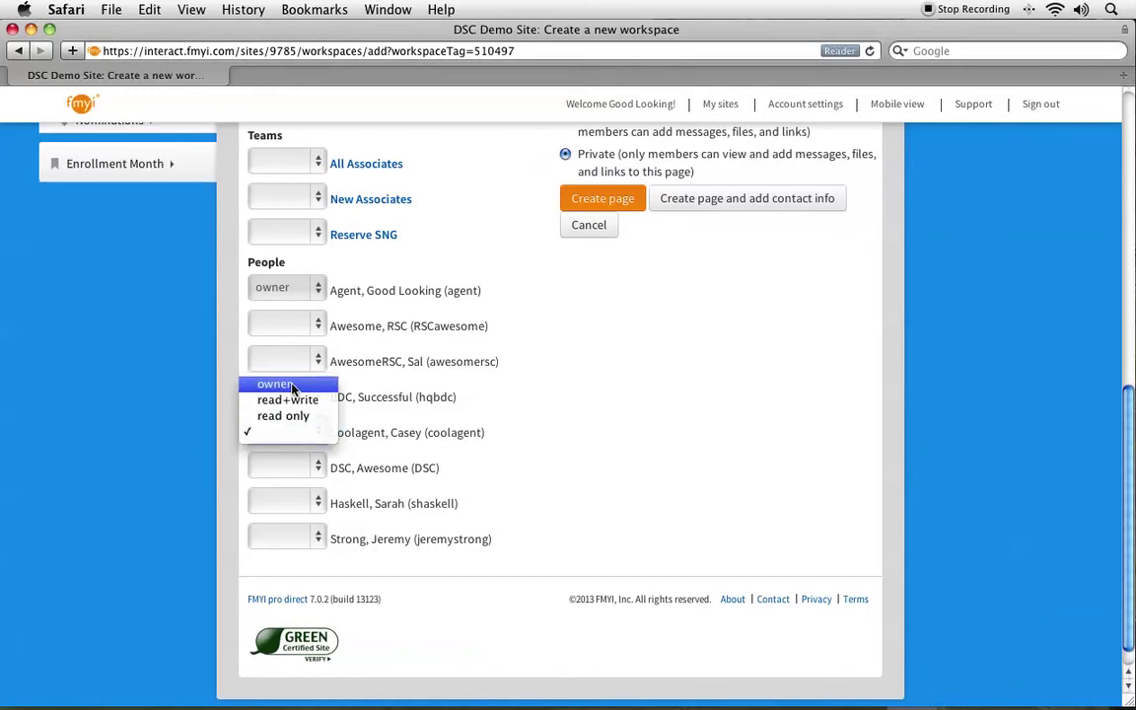
pyautogui.click(293, 390)
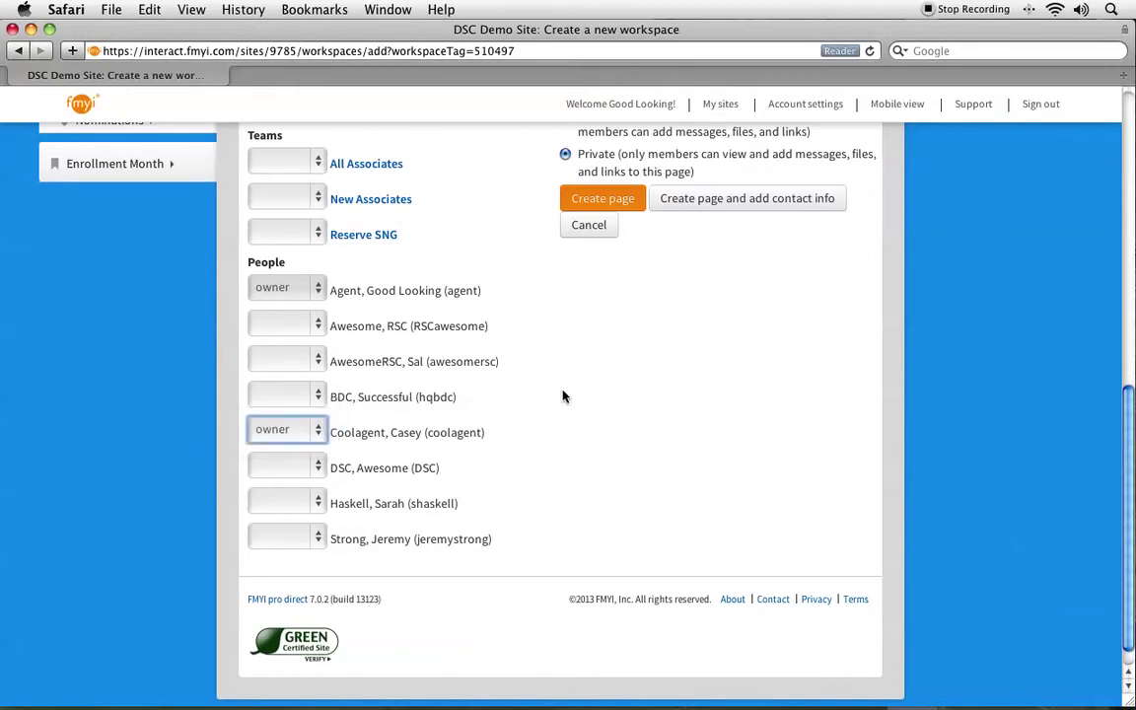
pyautogui.click(291, 431)
pyautogui.click(288, 473)
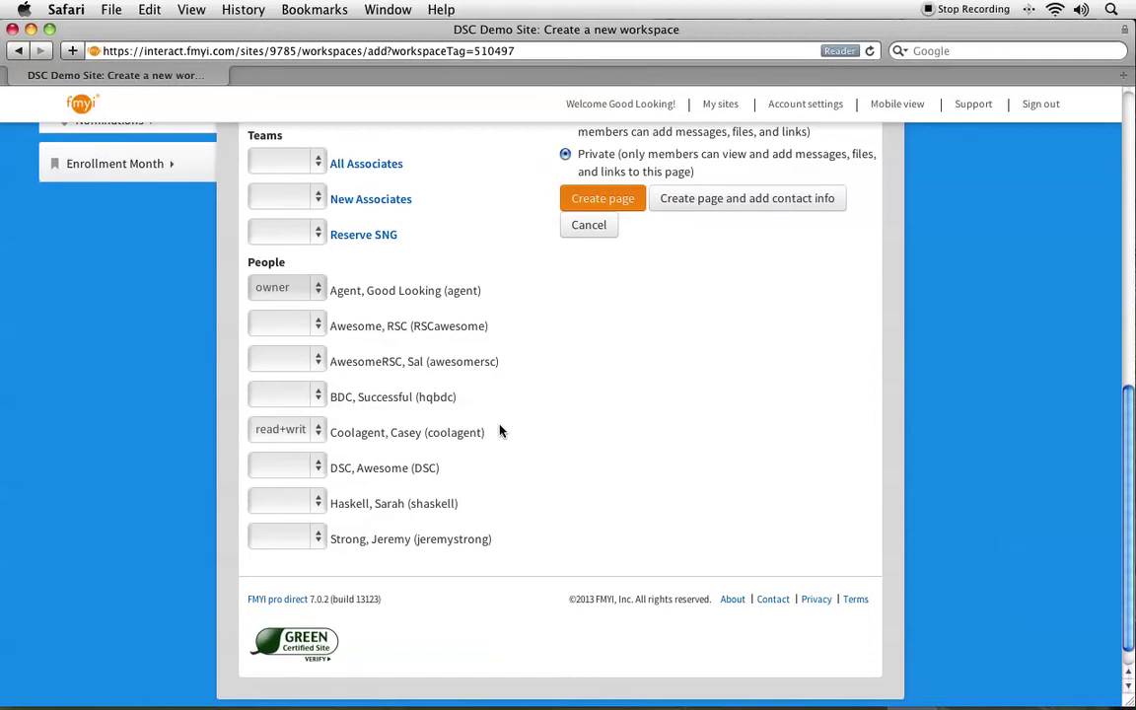
pyautogui.scroll(1, 493, 428)
pyautogui.scroll(1, 491, 428)
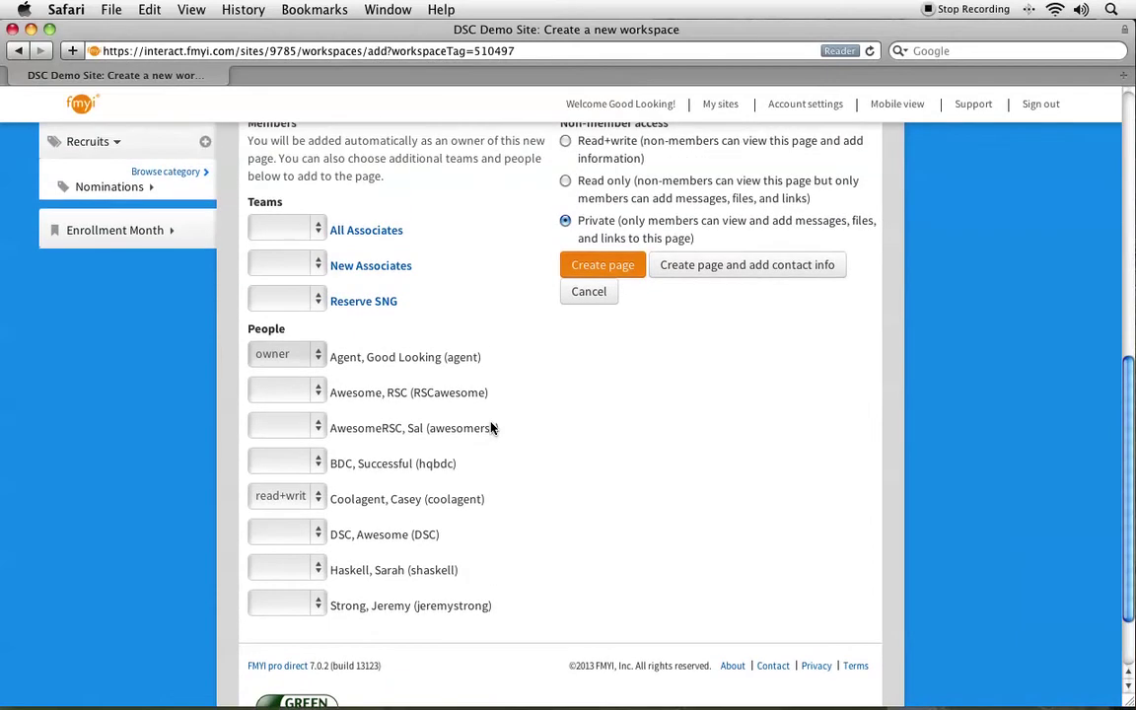
# Create the page and enter the main contact's name, title Owner, and street address.
pyautogui.click(816, 266)
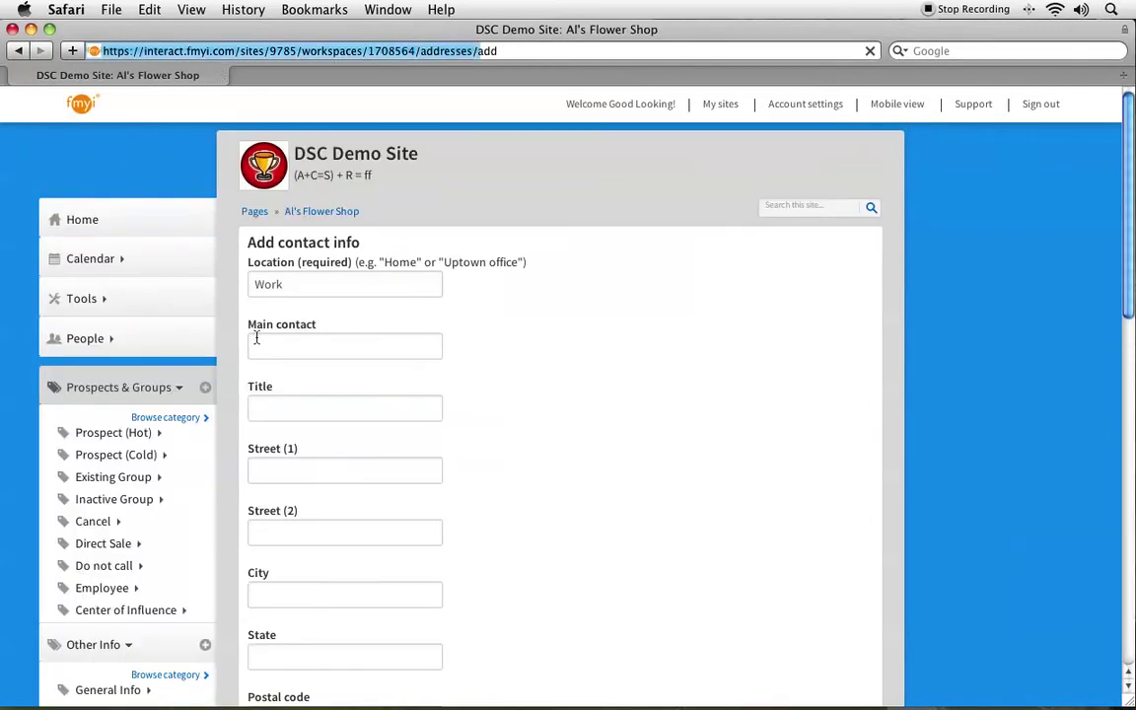
pyautogui.click(355, 348)
pyautogui.write('Al Smith')
pyautogui.press('Tab')
pyautogui.write('Owern')
pyautogui.press('BackSpace')
pyautogui.press('BackSpace')
pyautogui.write('er')
pyautogui.press('Tab')
pyautogui.write('123 Main St')
# Fill in the city, state, postal code and e-mail, then save the Work contact info.
pyautogui.click(345, 593)
pyautogui.write('rtland')
pyautogui.press('Tab')
pyautogui.write('OR')
pyautogui.scroll(-5, 471, 357)
pyautogui.scroll(-3, 472, 357)
pyautogui.press('Tab')
pyautogui.write('97227')
pyautogui.press('Tab')
pyautogui.press('Tab')
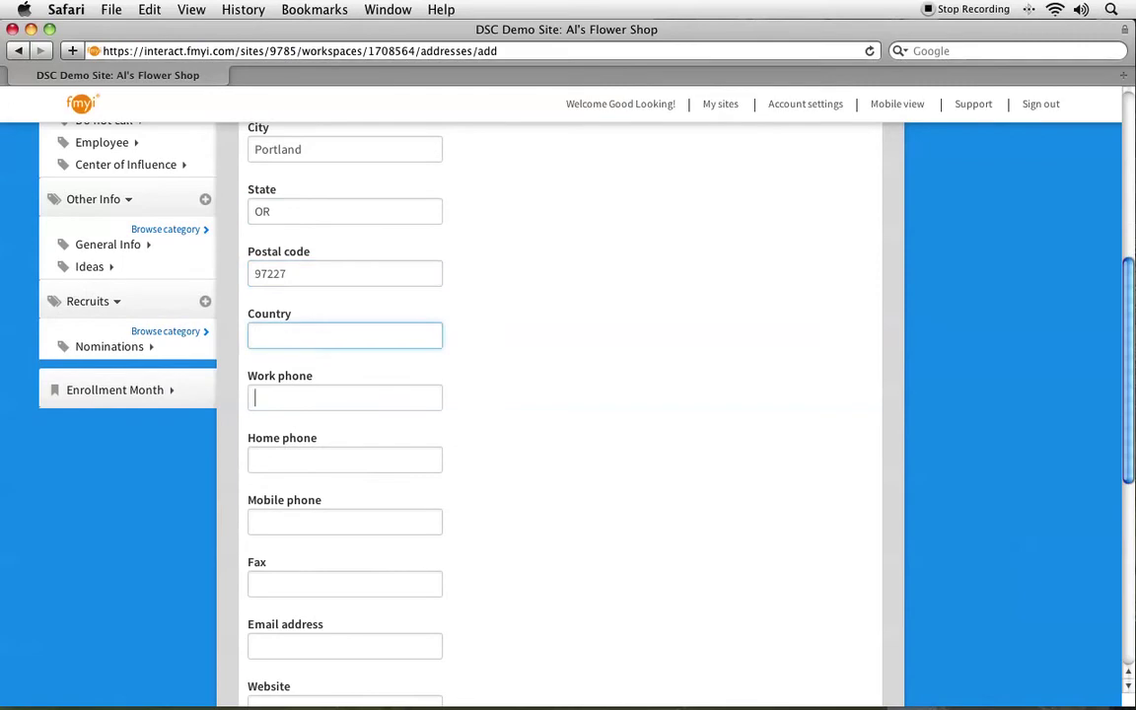
pyautogui.press('Tab')
pyautogui.press('Tab')
pyautogui.press('Tab')
pyautogui.press('Tab')
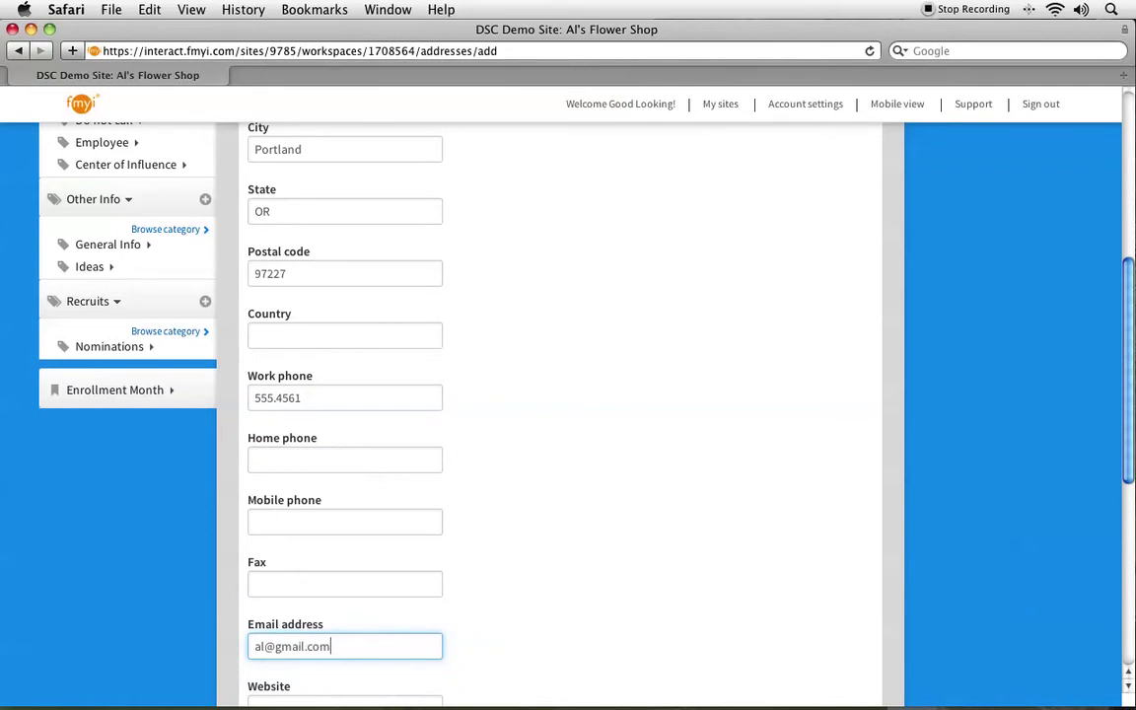
pyautogui.scroll(-10, 410, 274)
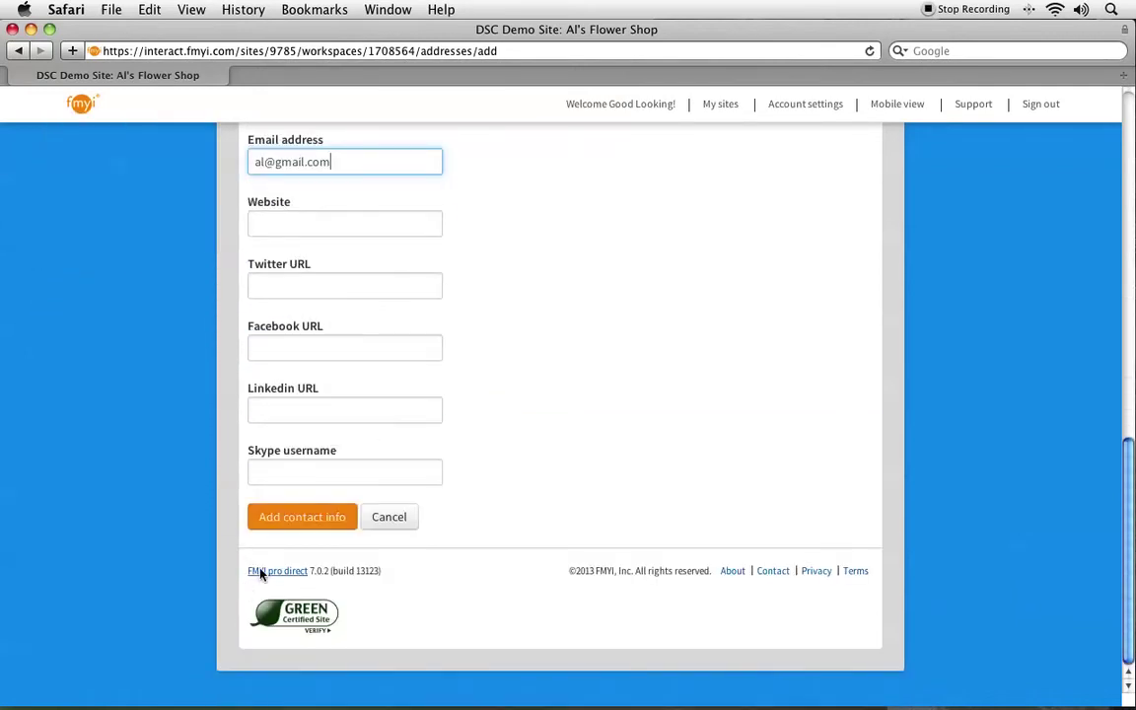
pyautogui.click(294, 517)
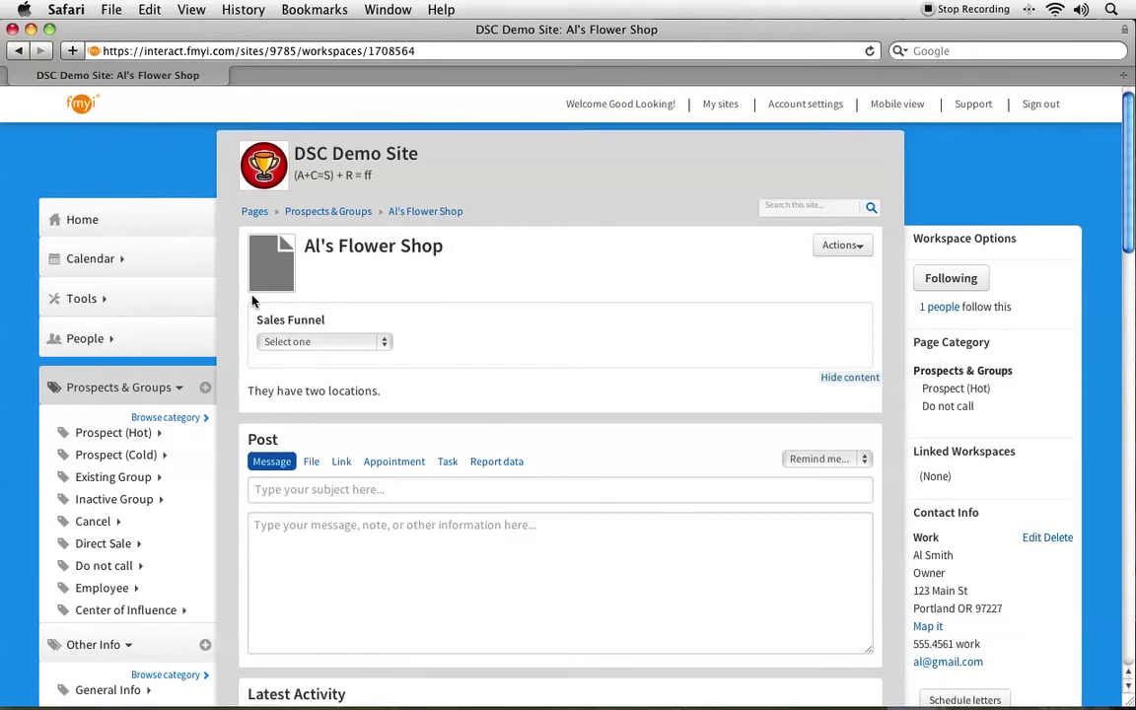
# Set the Sales Funnel to Scheduled presentation and check its post in Latest Activity.
pyautogui.click(856, 247)
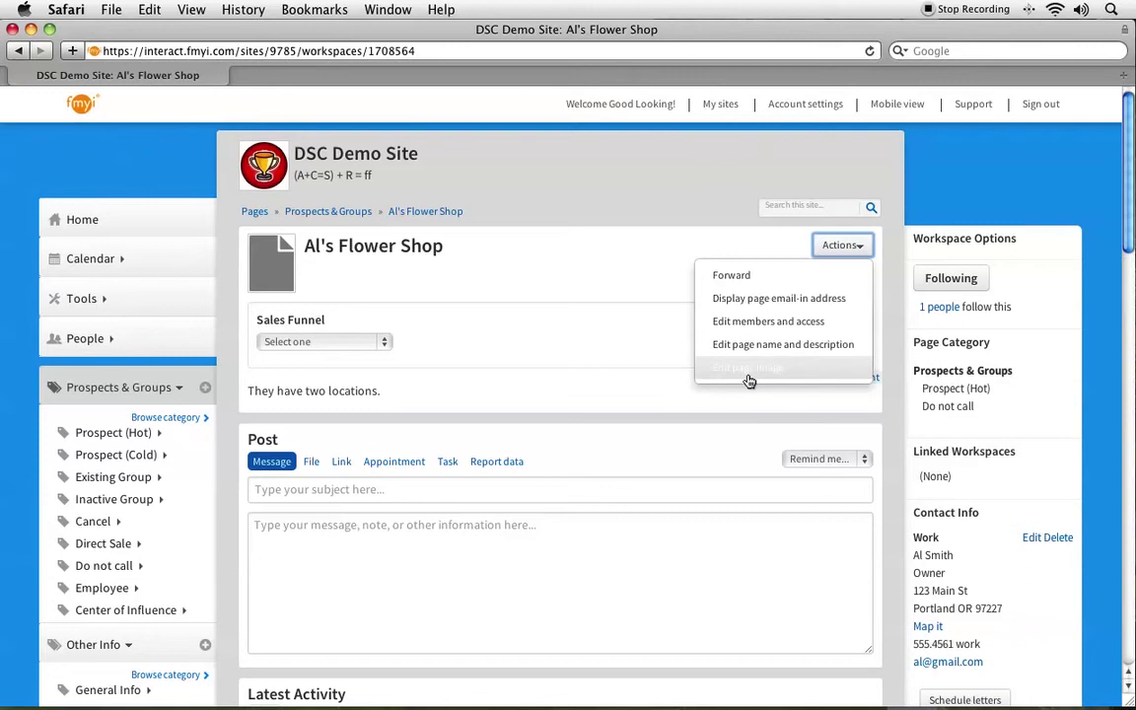
pyautogui.click(360, 281)
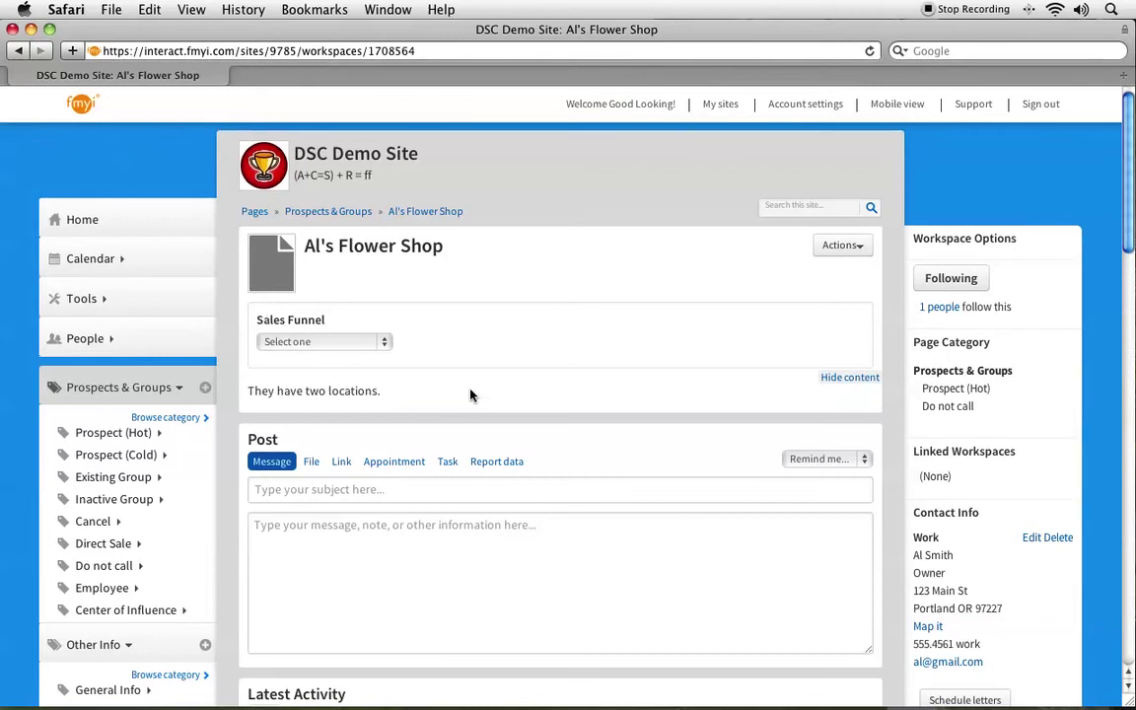
pyautogui.click(305, 343)
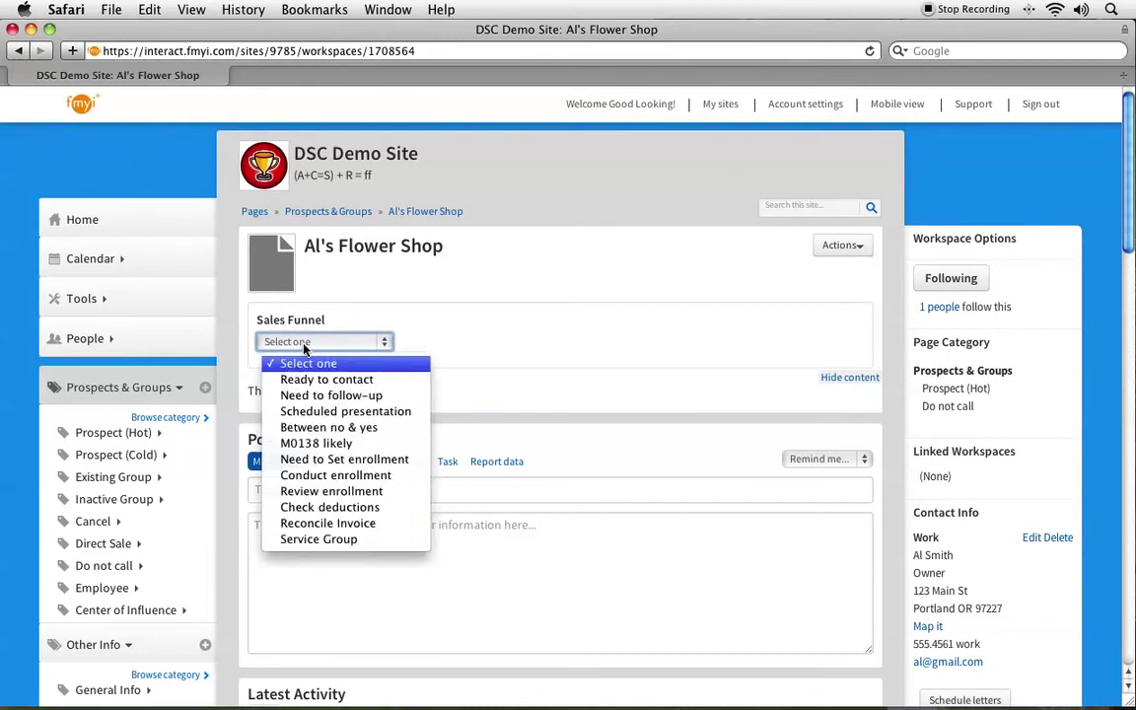
pyautogui.click(387, 412)
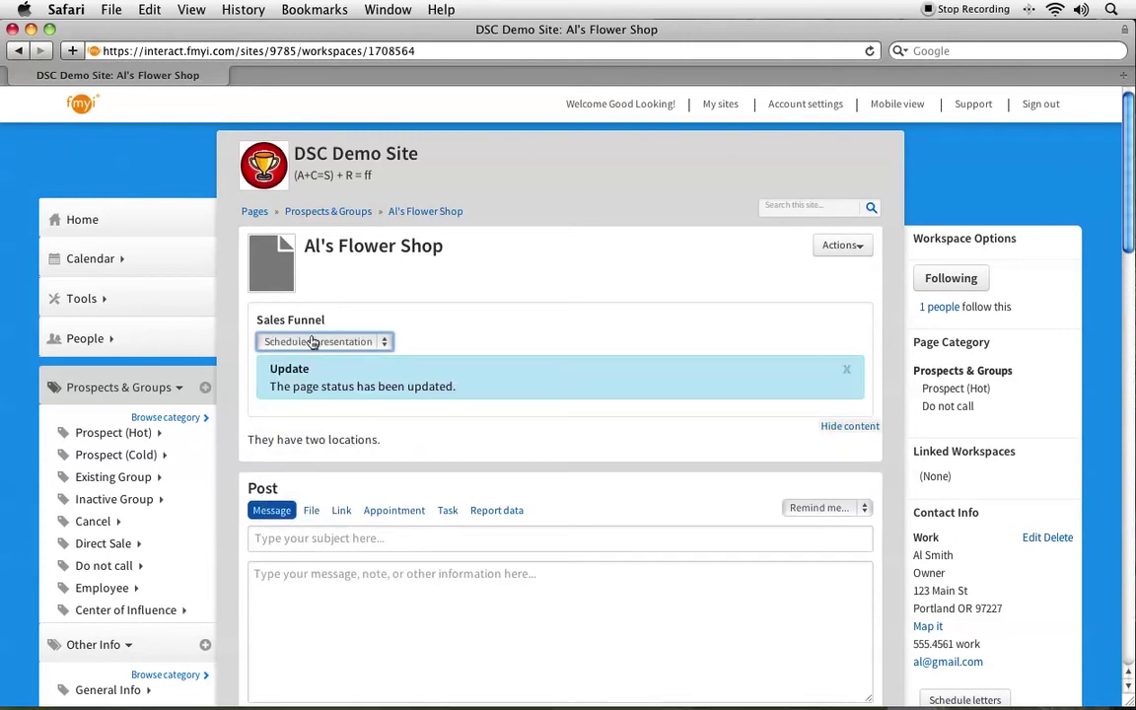
pyautogui.moveTo(270, 386); pyautogui.dragTo(439, 390)
pyautogui.scroll(-5, 464, 393)
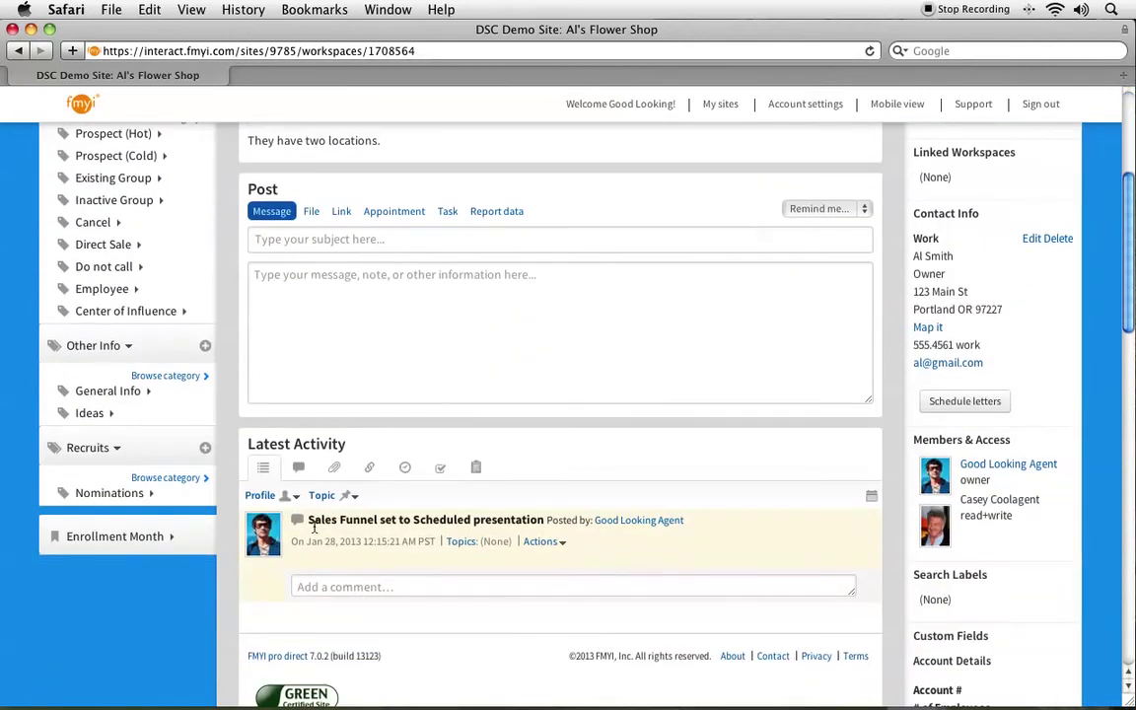
pyautogui.moveTo(307, 527); pyautogui.dragTo(548, 526)
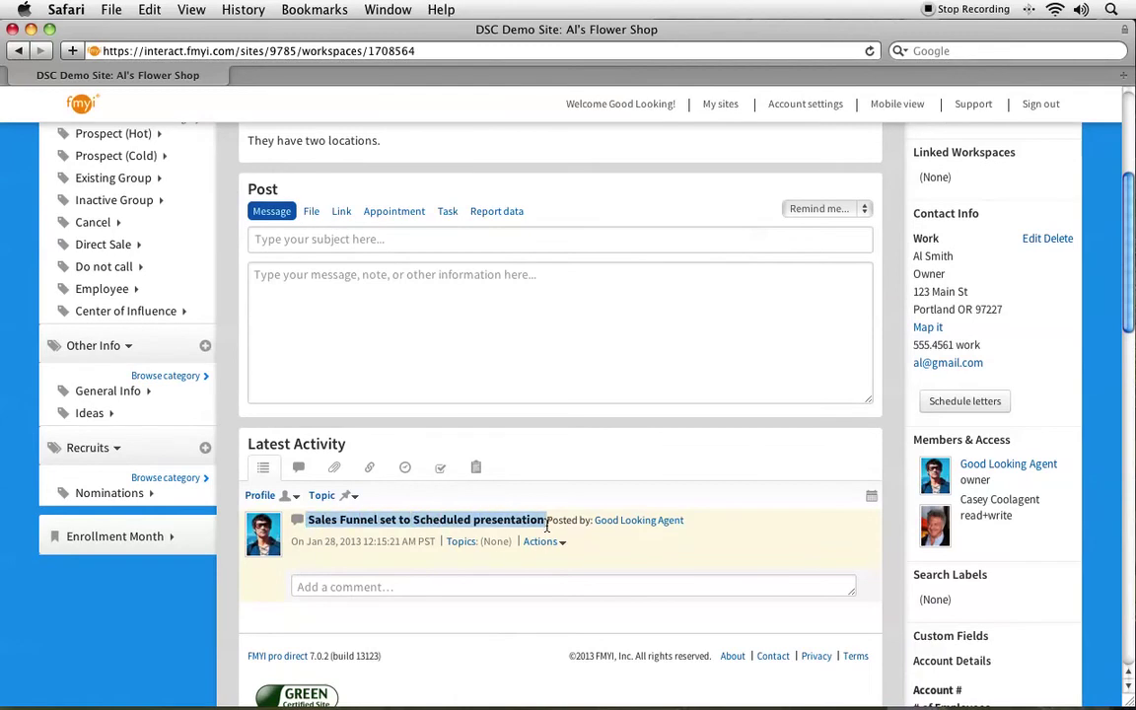
pyautogui.scroll(-2, 547, 525)
pyautogui.click(294, 494)
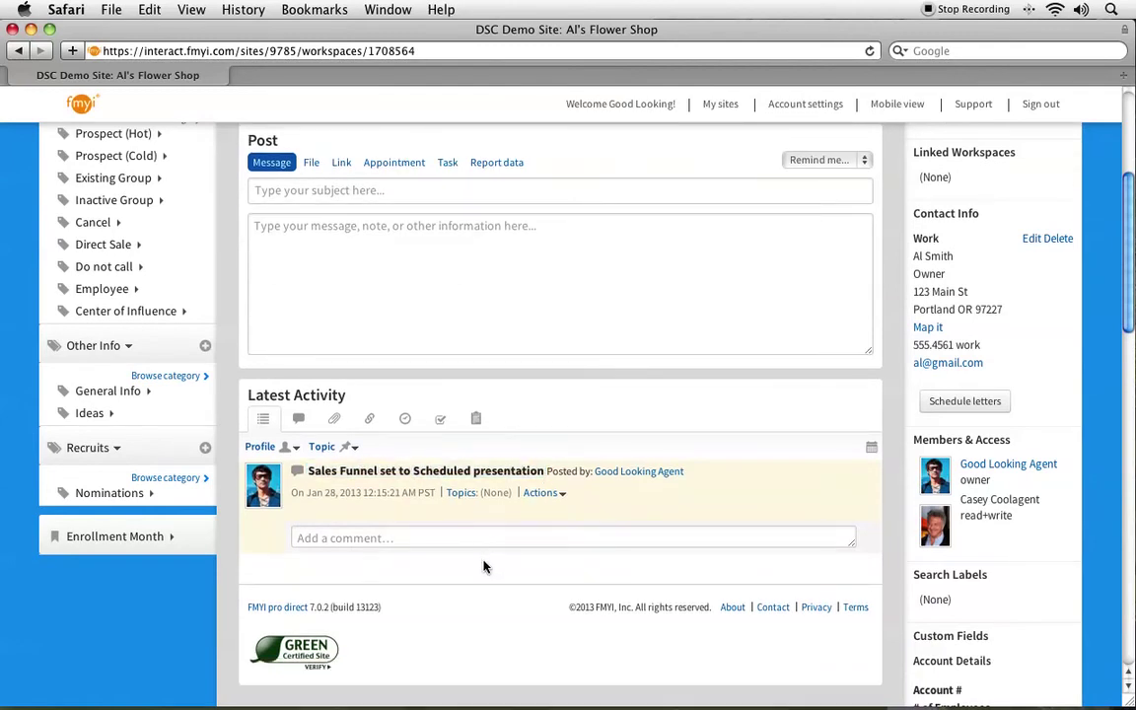
pyautogui.scroll(3, 434, 474)
pyautogui.scroll(1, 435, 473)
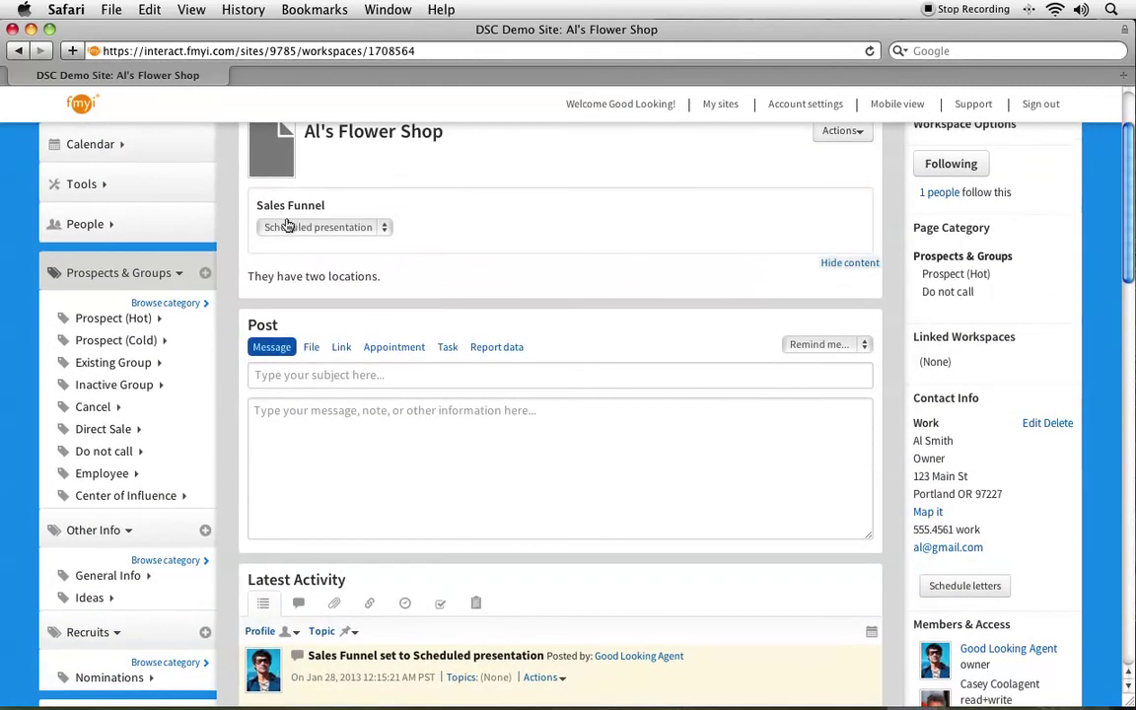
pyautogui.scroll(-4, 461, 434)
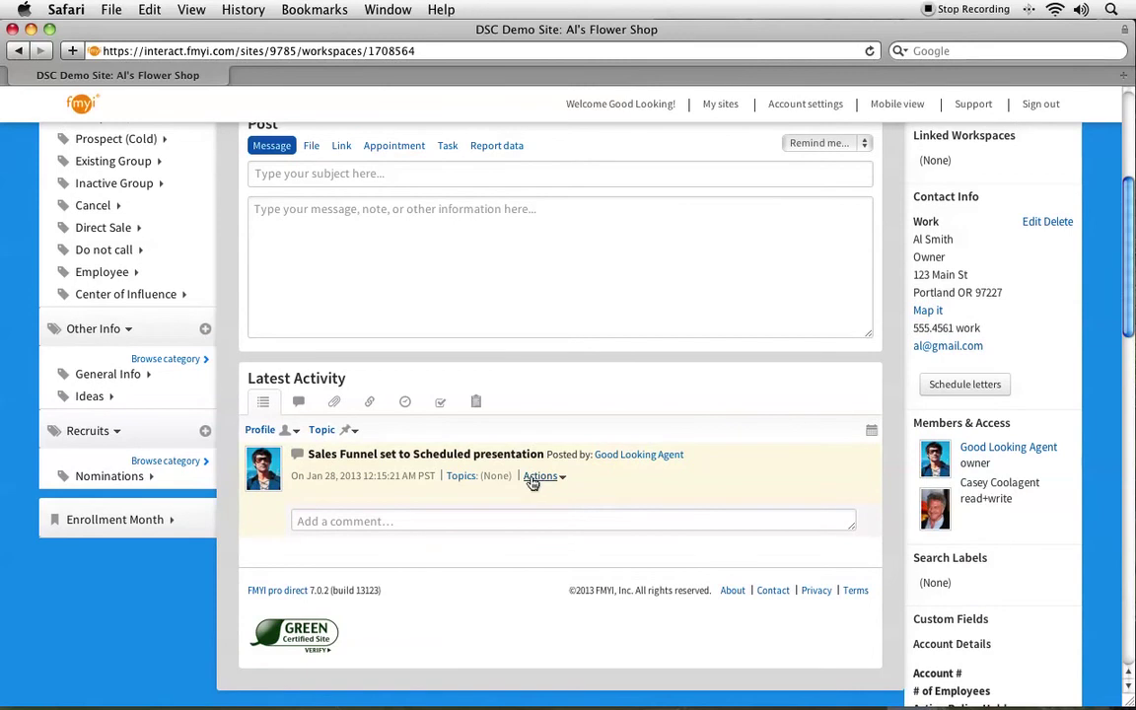
pyautogui.click(537, 477)
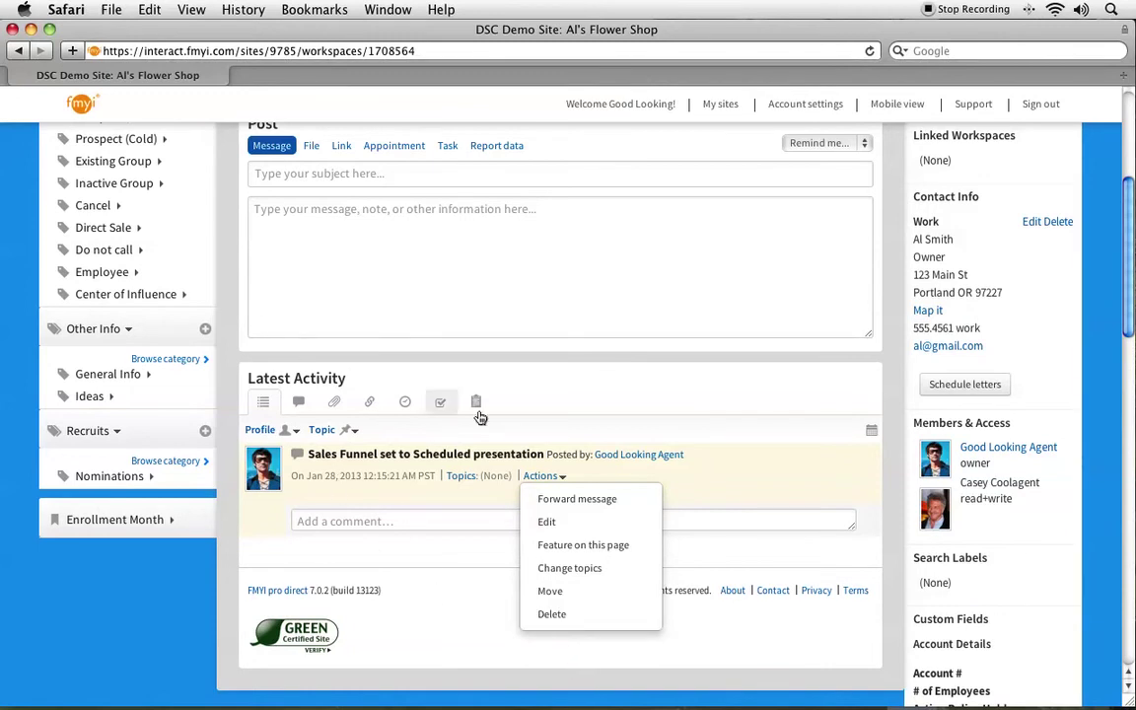
pyautogui.click(494, 370)
pyautogui.scroll(2, 416, 347)
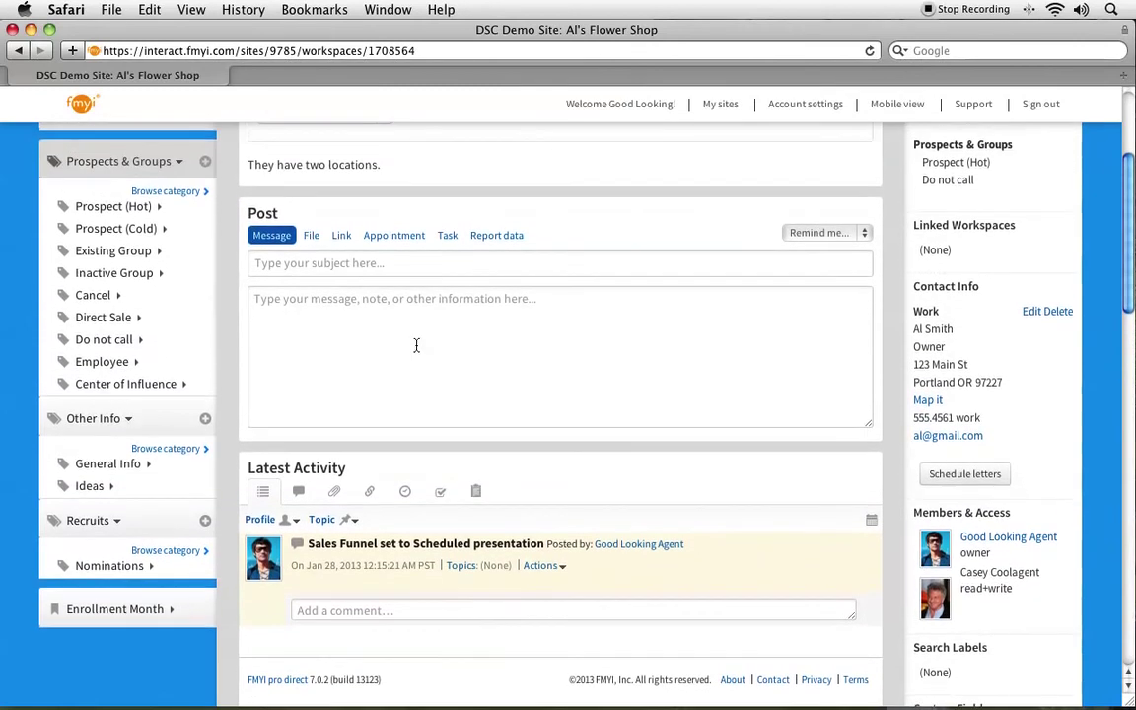
# Switch the post form to File mode and scroll through its Topics checkboxes and email-alert section.
pyautogui.click(312, 236)
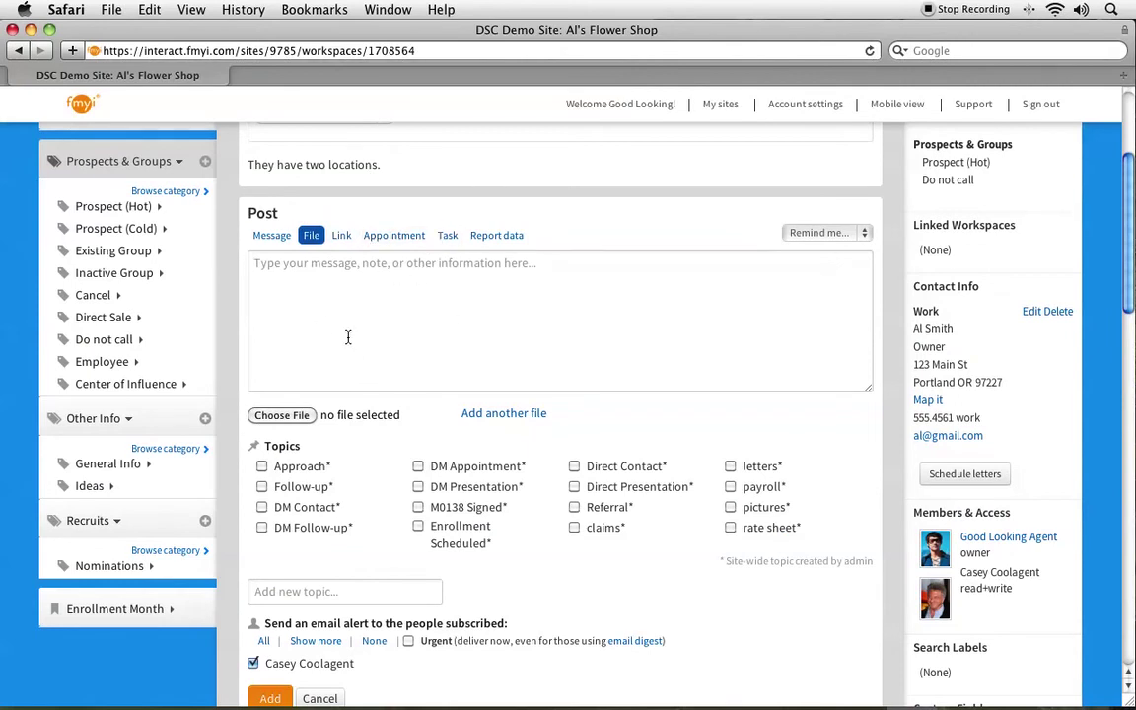
pyautogui.scroll(-5, 348, 338)
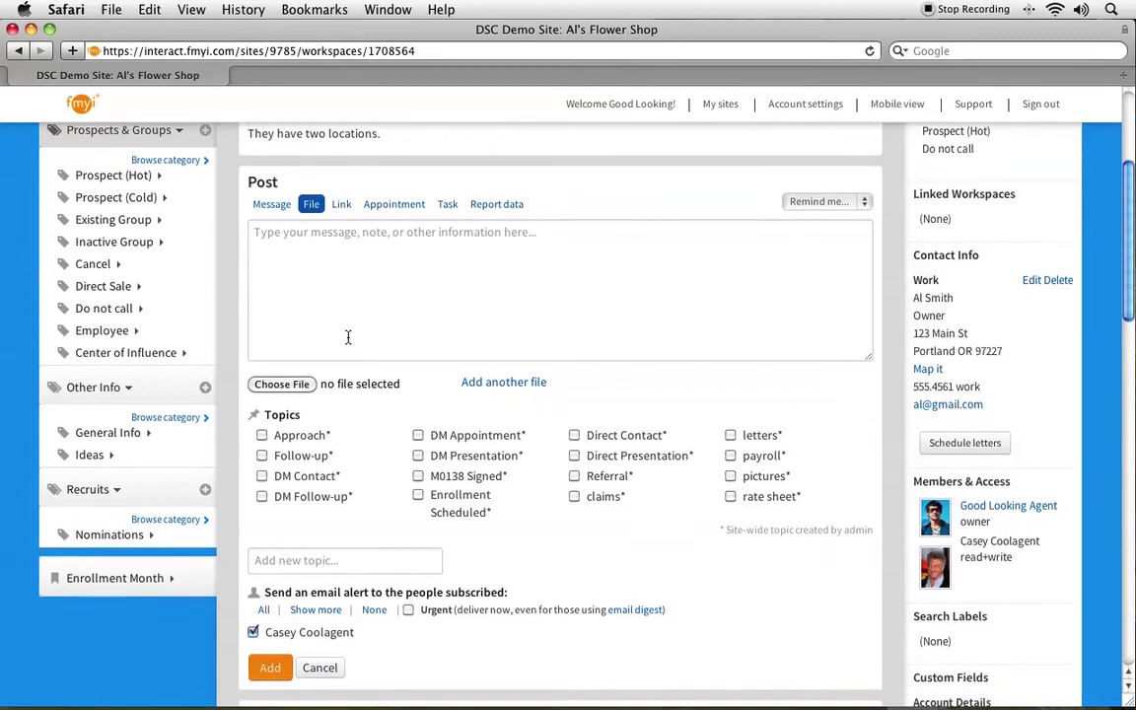
pyautogui.scroll(1, 335, 468)
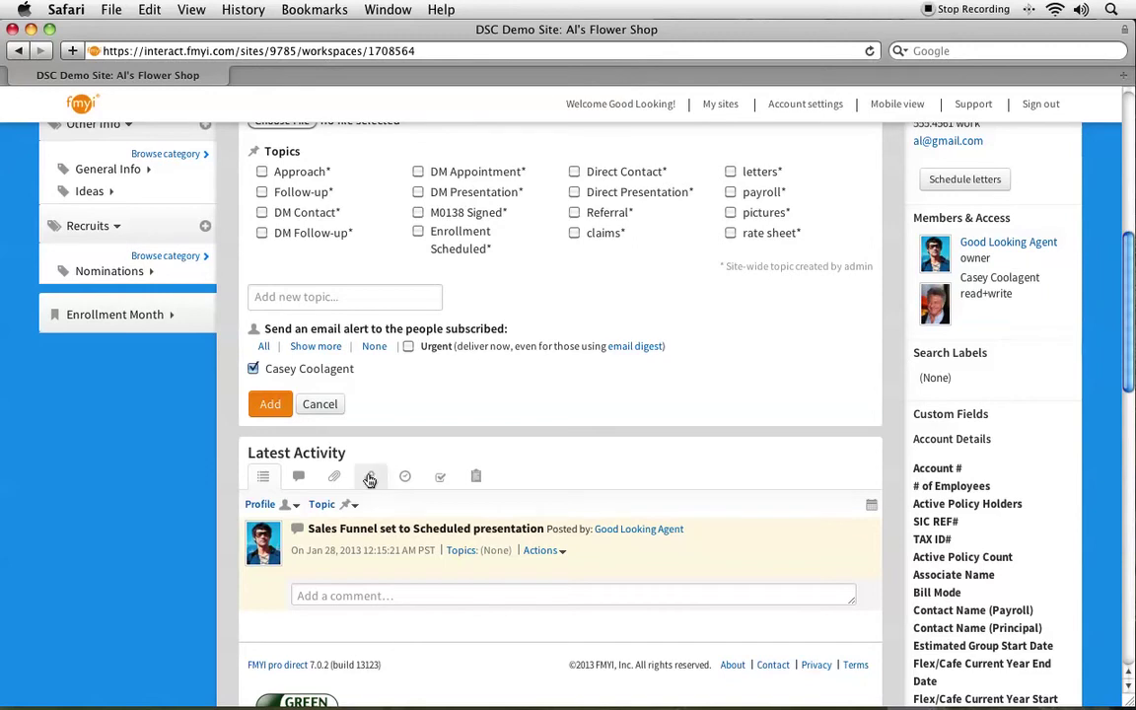
pyautogui.scroll(10, 370, 481)
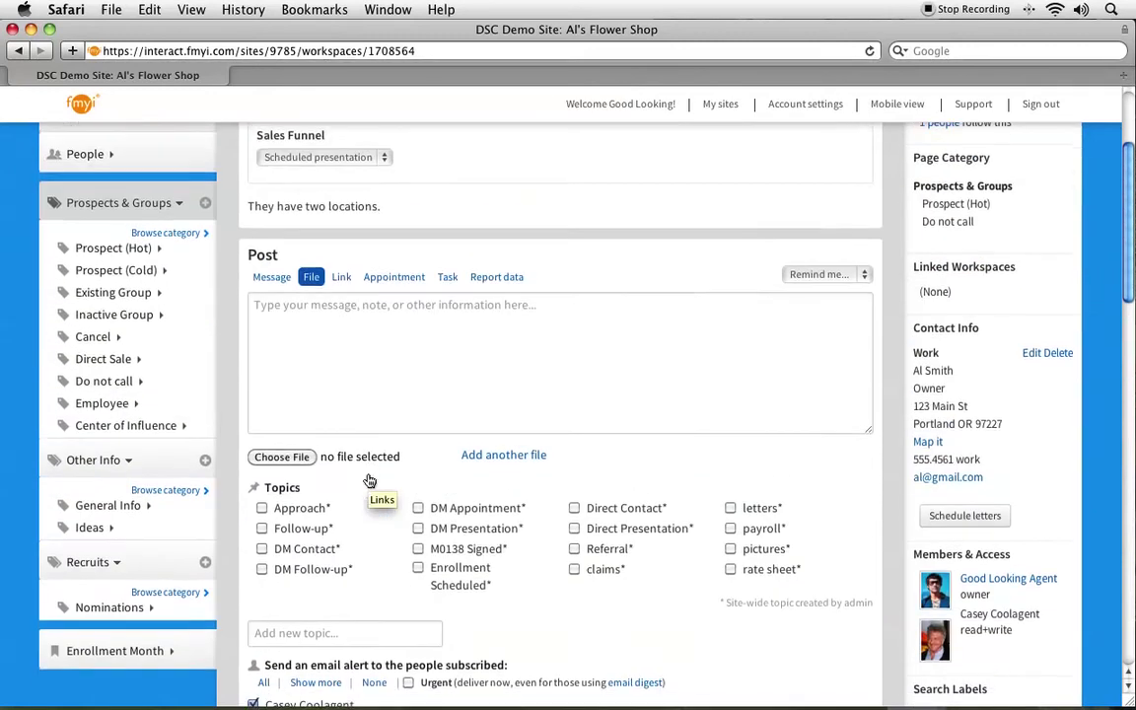
pyautogui.scroll(1, 369, 480)
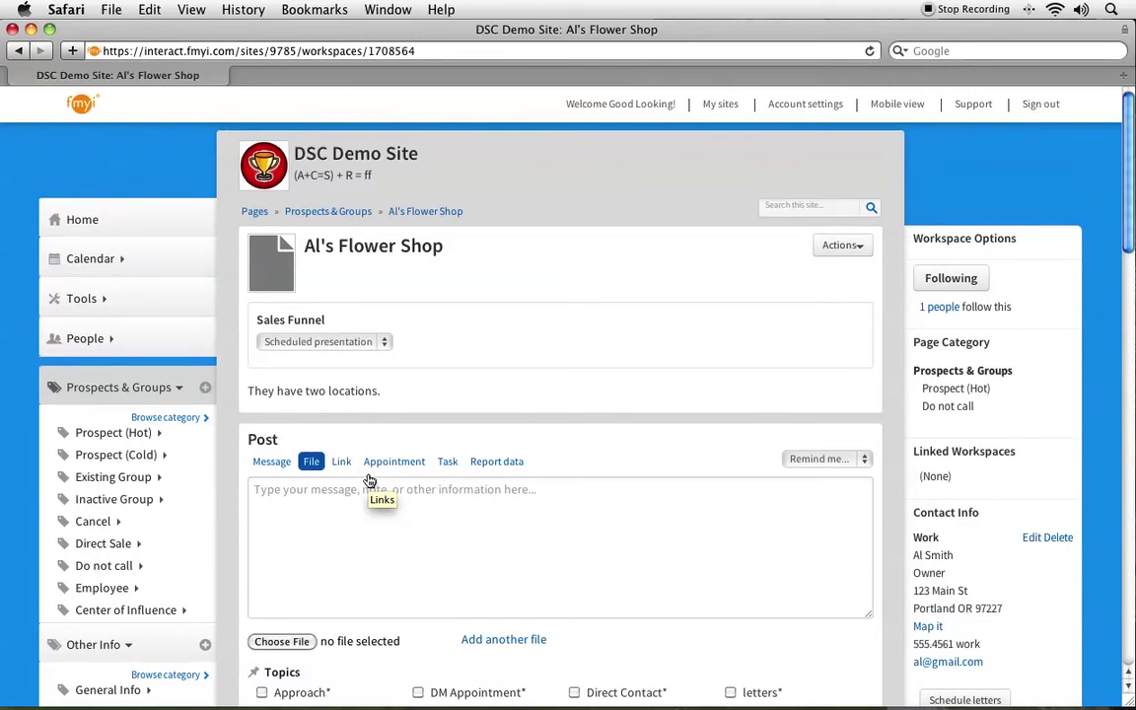
pyautogui.scroll(-1, 367, 431)
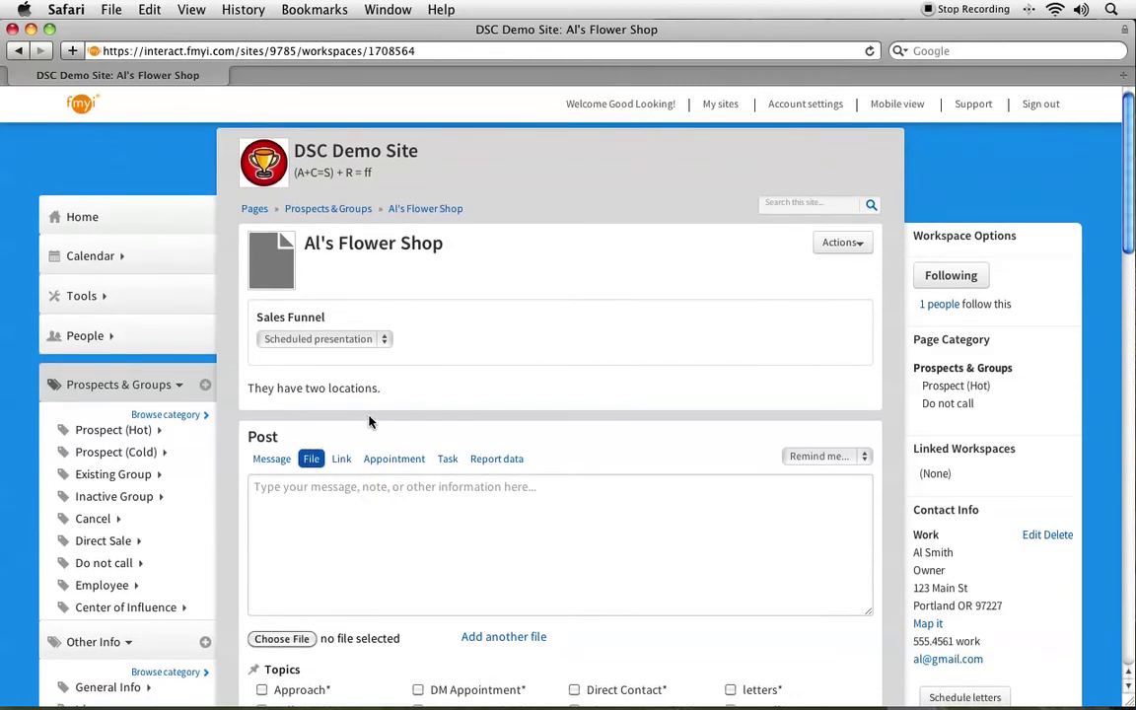
pyautogui.scroll(-8, 370, 420)
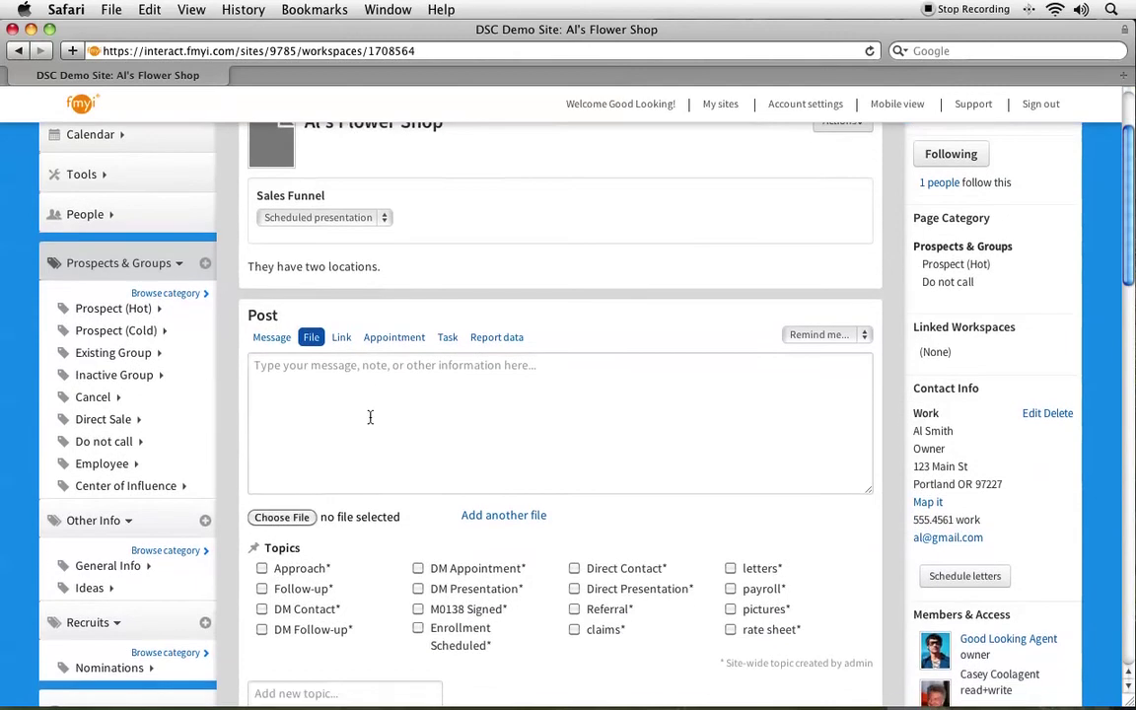
pyautogui.scroll(-3, 370, 420)
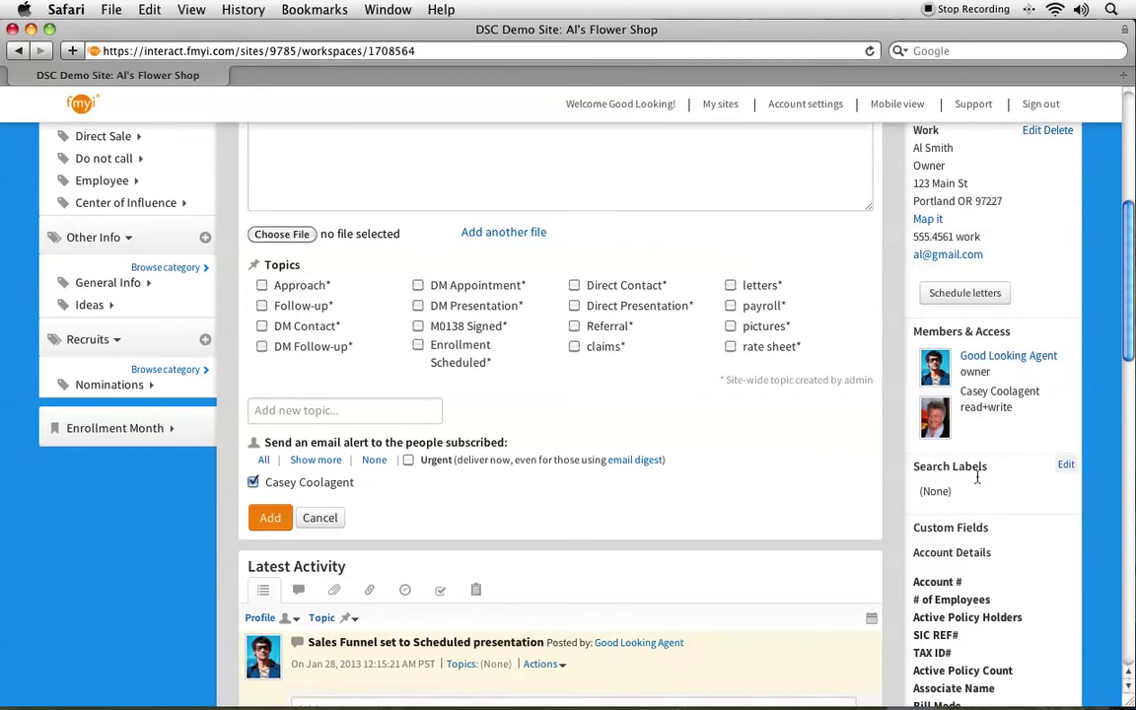
pyautogui.click(1065, 331)
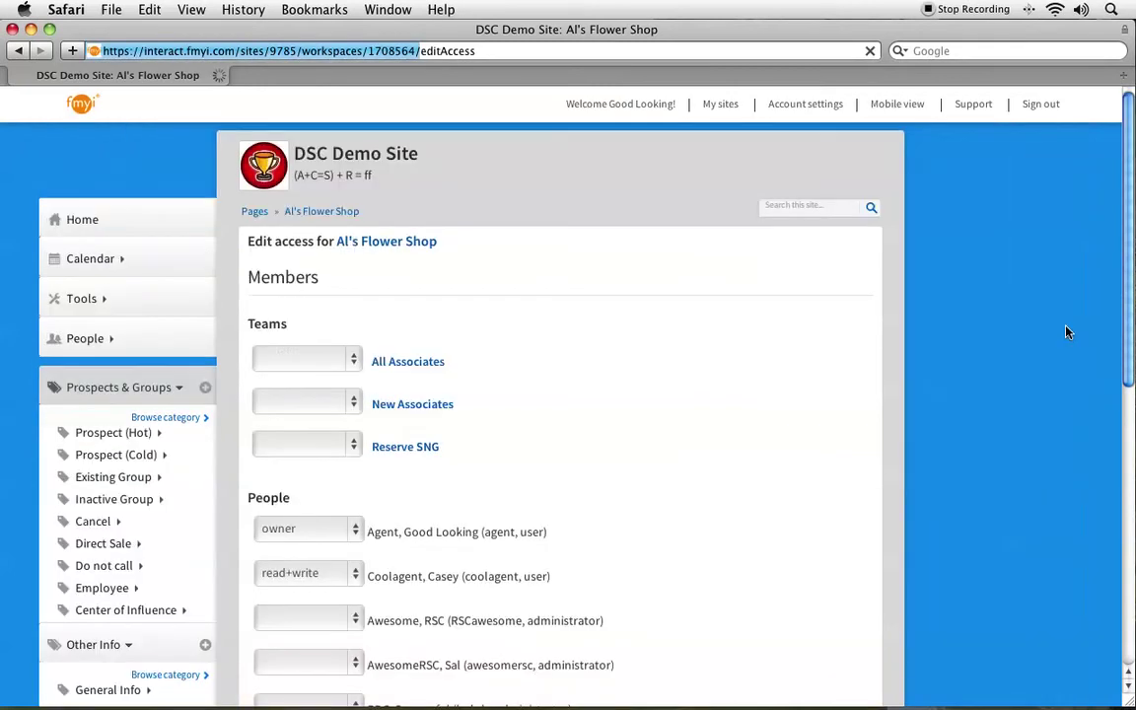
pyautogui.scroll(-10, 523, 386)
pyautogui.scroll(-3, 498, 400)
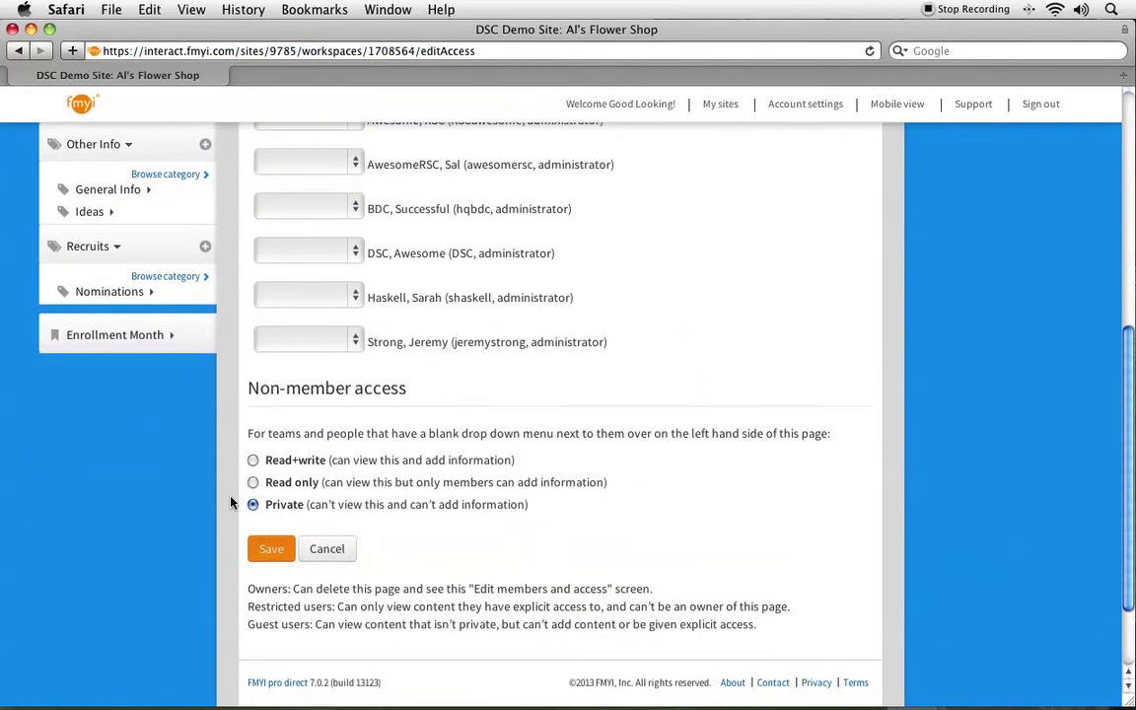
pyautogui.tripleClick(281, 509)
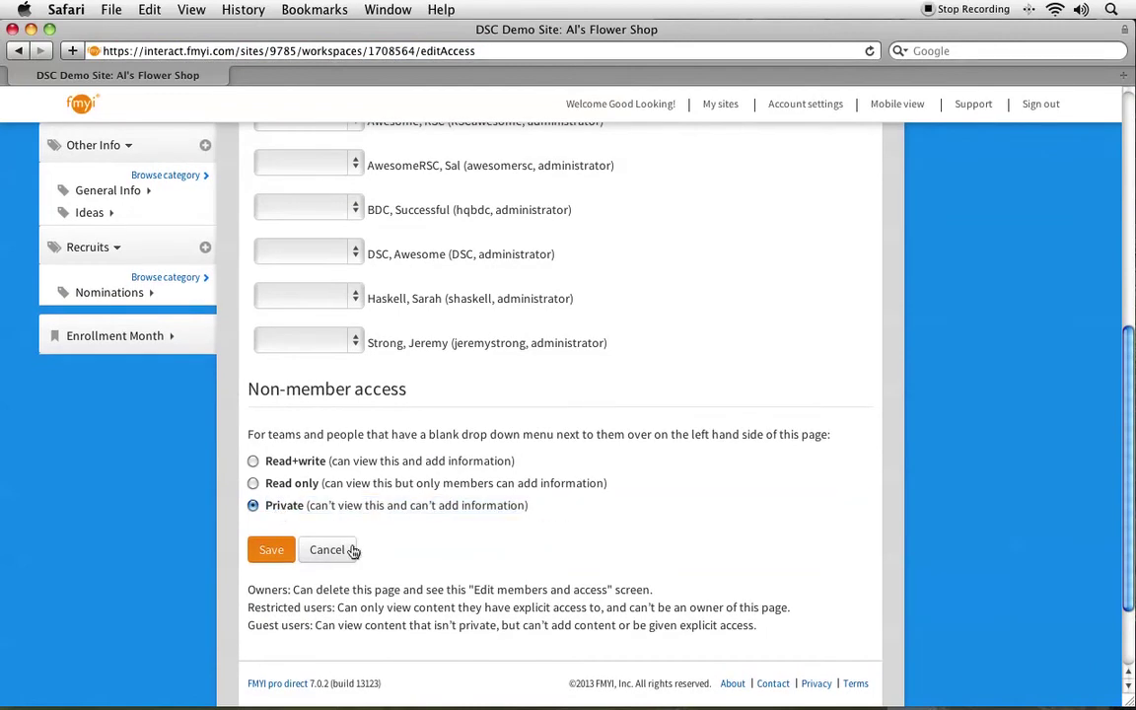
pyautogui.click(340, 553)
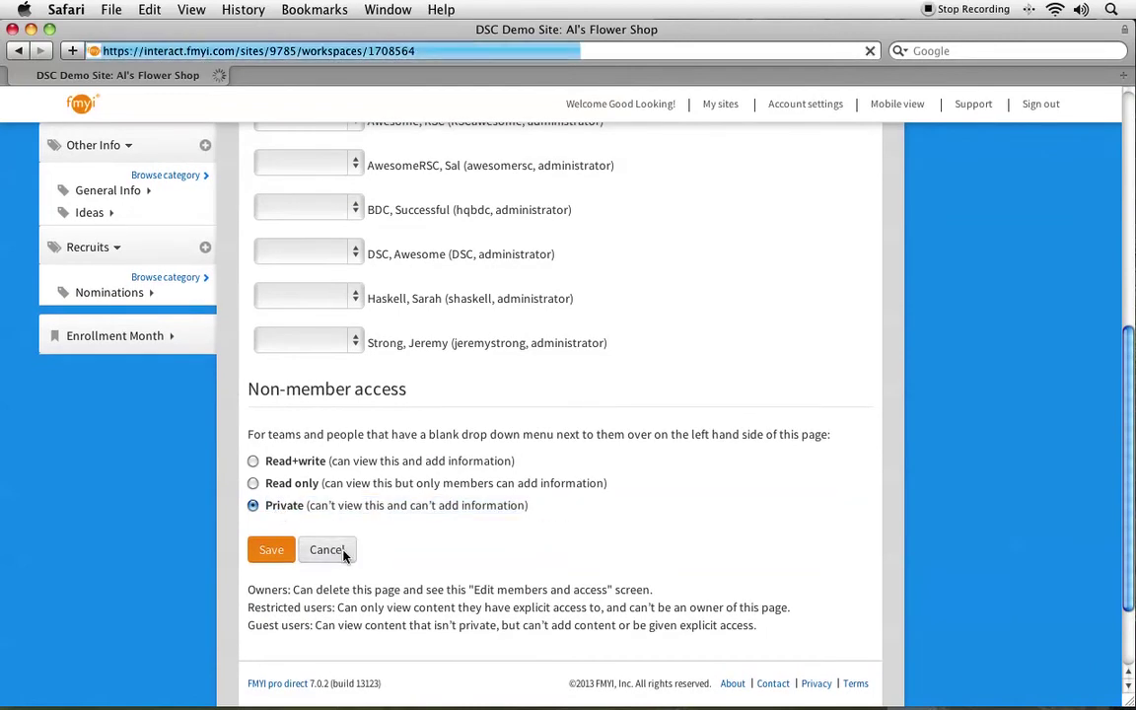
pyautogui.scroll(-3, 533, 335)
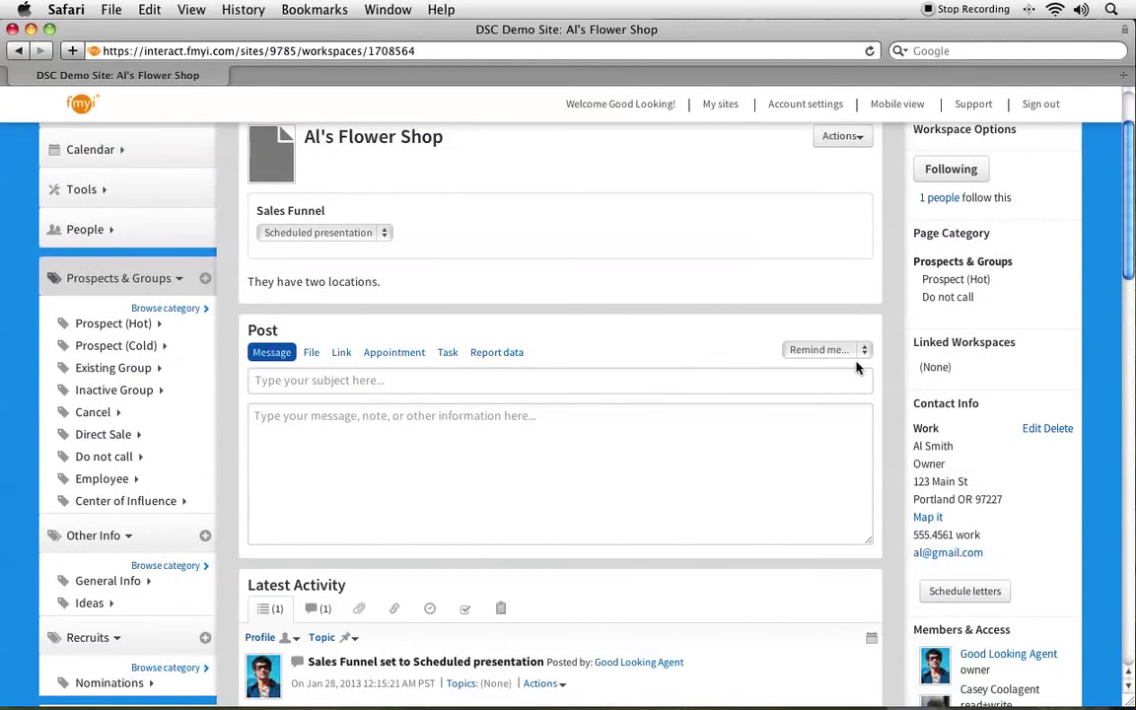
# Add a reminder task to call the shop owner, one week out at 8 AM.
pyautogui.click(806, 353)
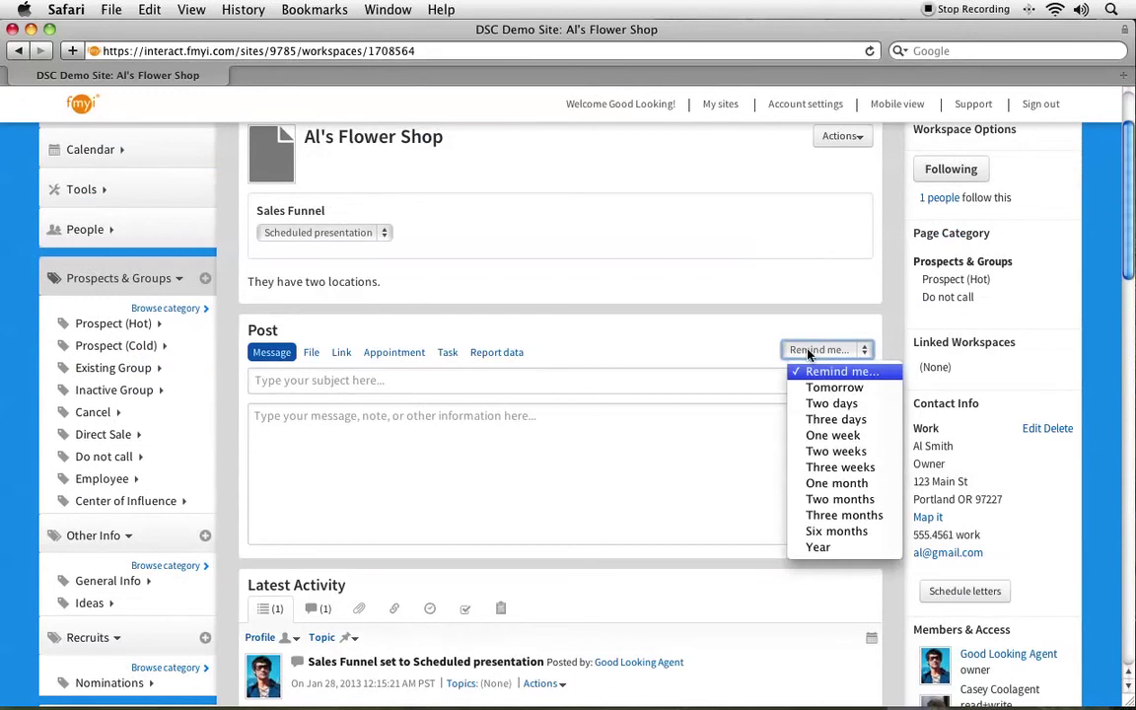
pyautogui.click(816, 442)
pyautogui.click(624, 214)
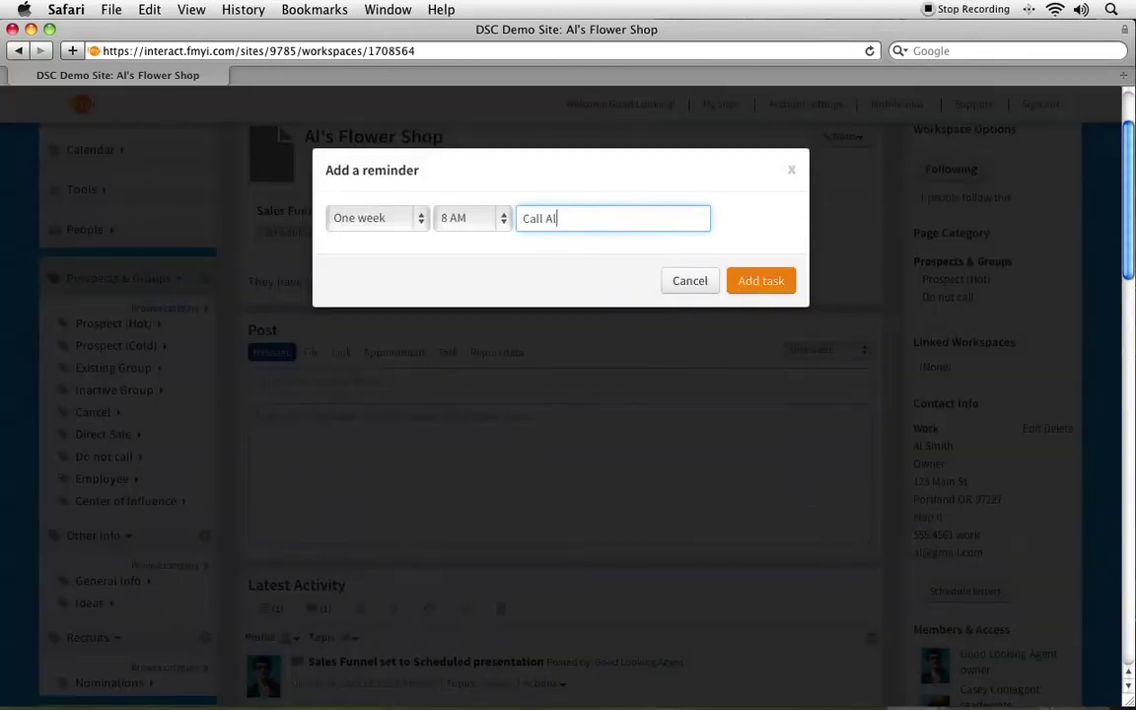
pyautogui.click(481, 221)
pyautogui.click(481, 221)
pyautogui.click(765, 285)
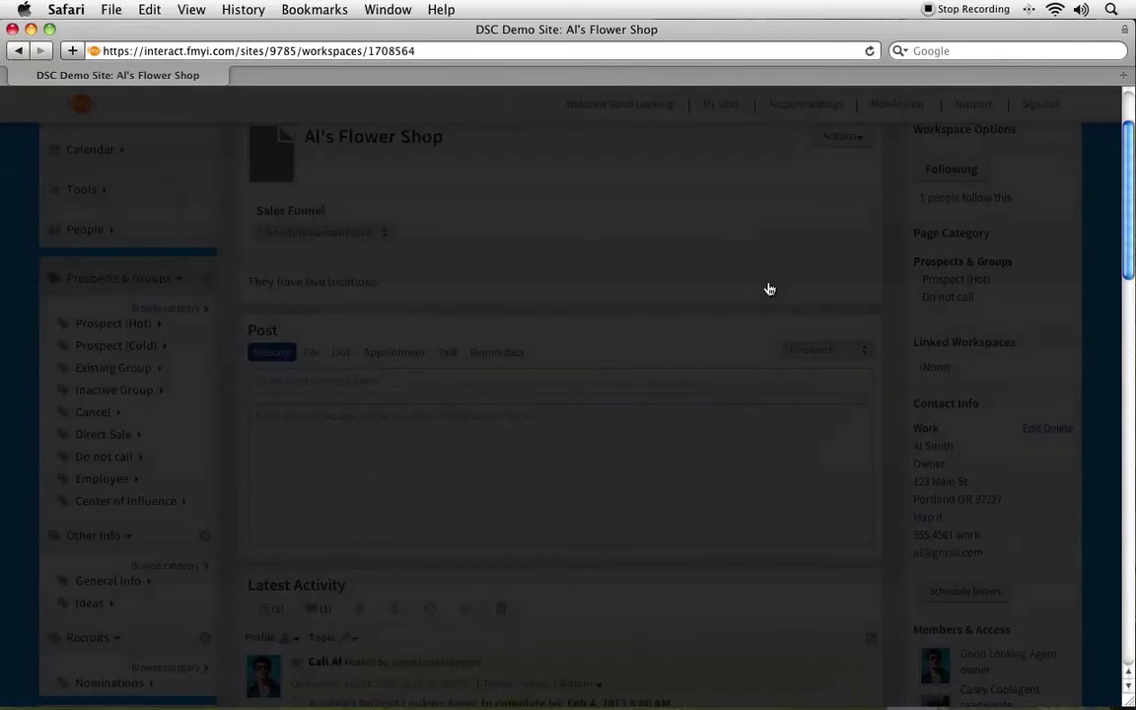
# Mark the new call task as completed in the feed.
pyautogui.scroll(-5, 769, 289)
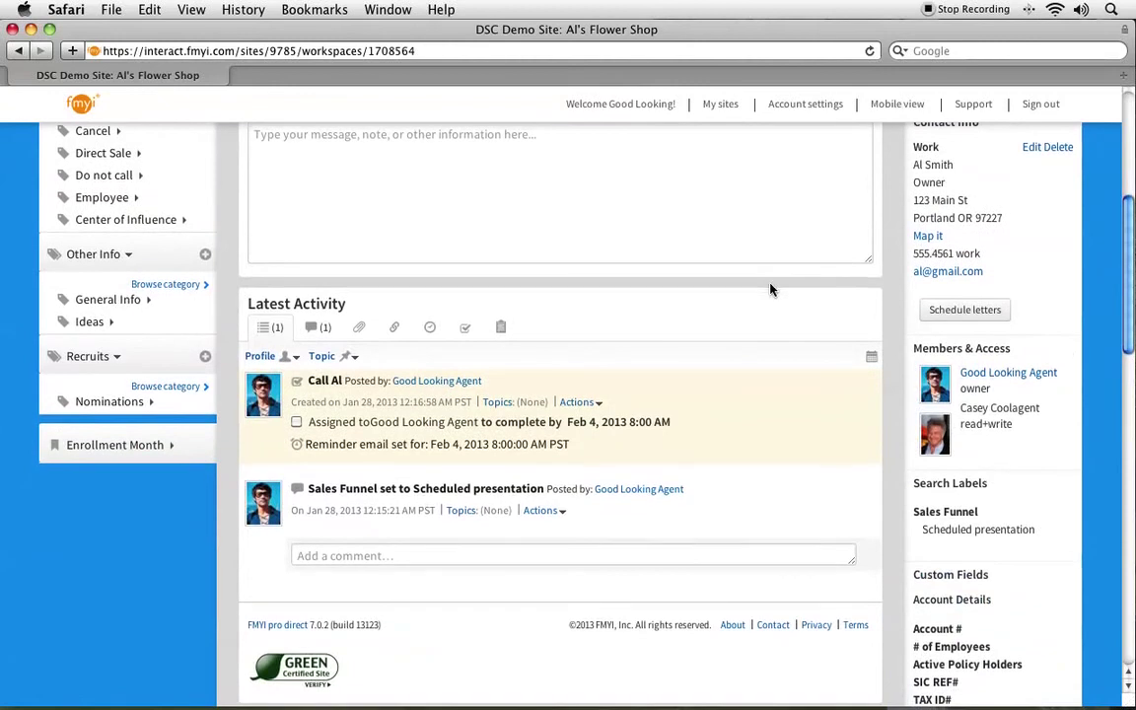
pyautogui.moveTo(306, 381); pyautogui.dragTo(486, 384)
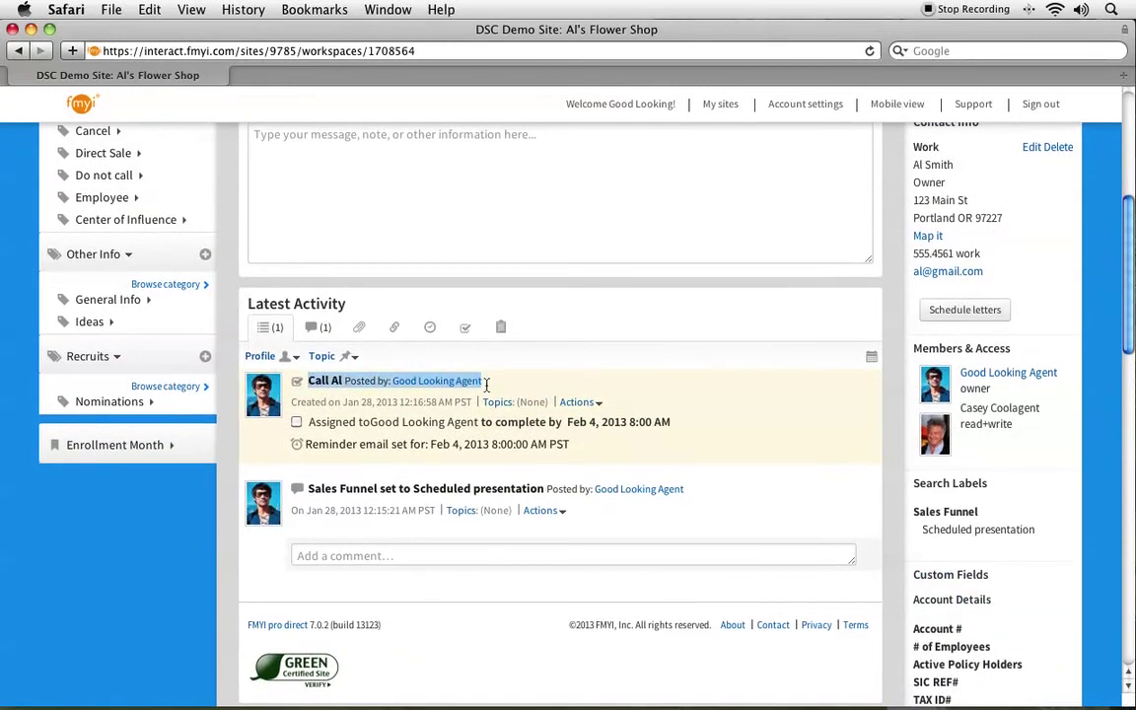
pyautogui.click(373, 405)
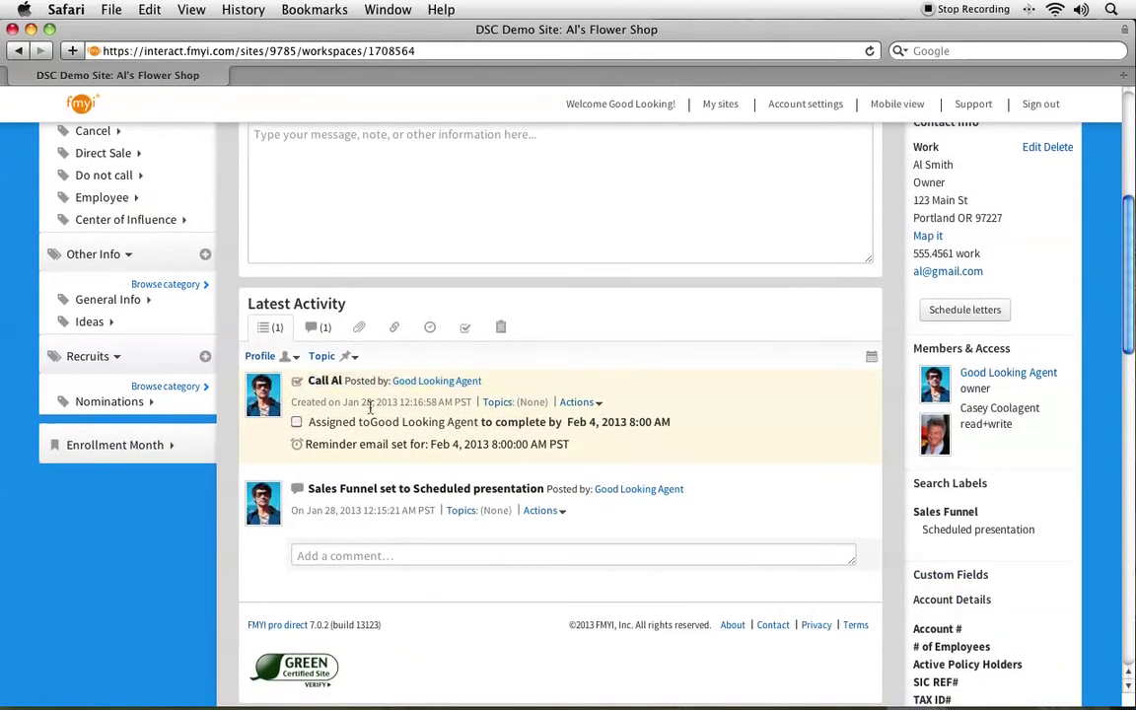
pyautogui.click(297, 423)
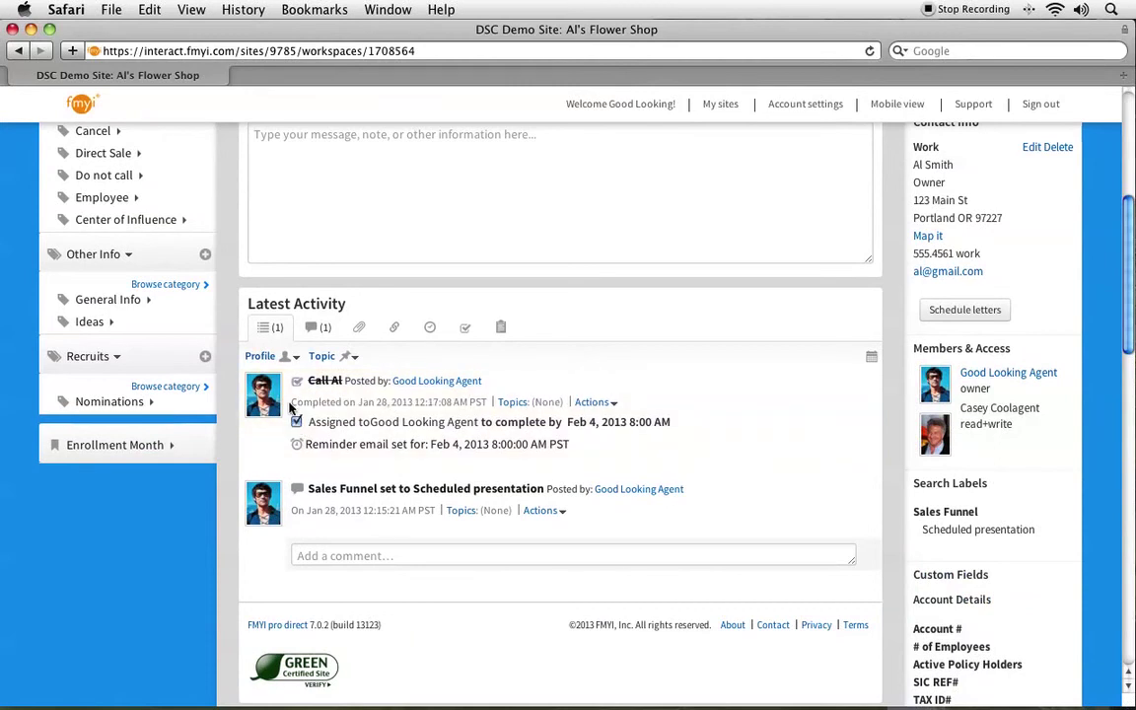
pyautogui.moveTo(295, 405); pyautogui.dragTo(489, 401)
pyautogui.click(523, 383)
pyautogui.scroll(4, 469, 338)
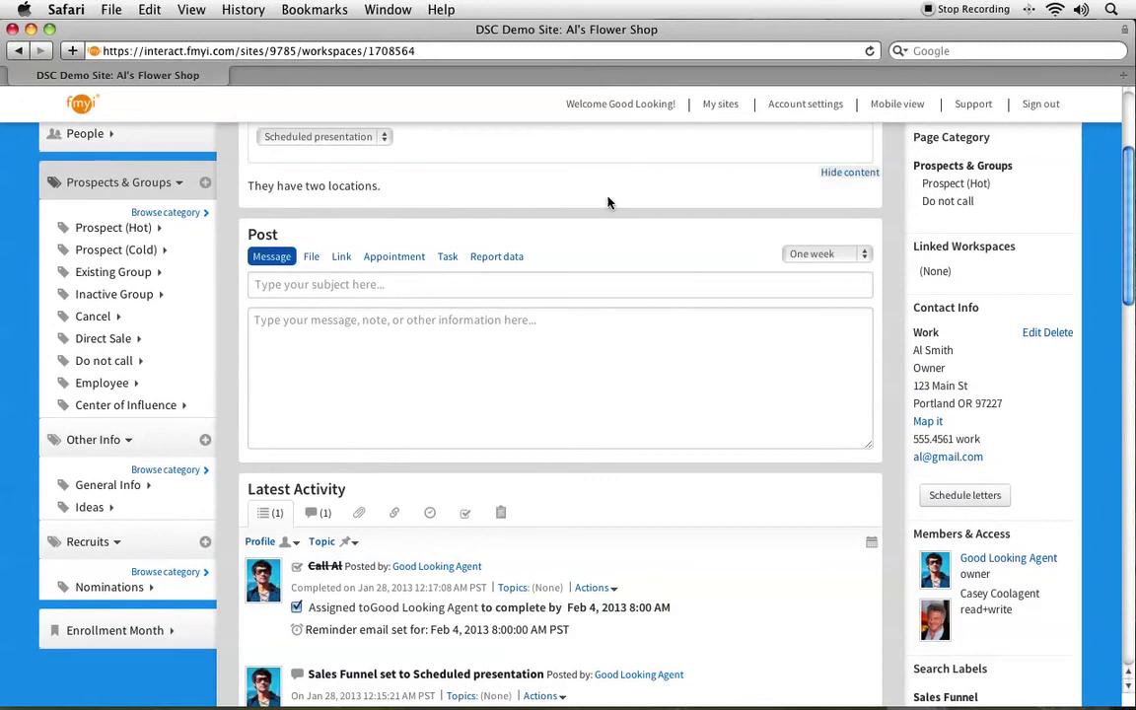
# Create a 'Get paperwork ready' task due January 30, 2013, with both team members responsible.
pyautogui.click(448, 259)
pyautogui.click(337, 304)
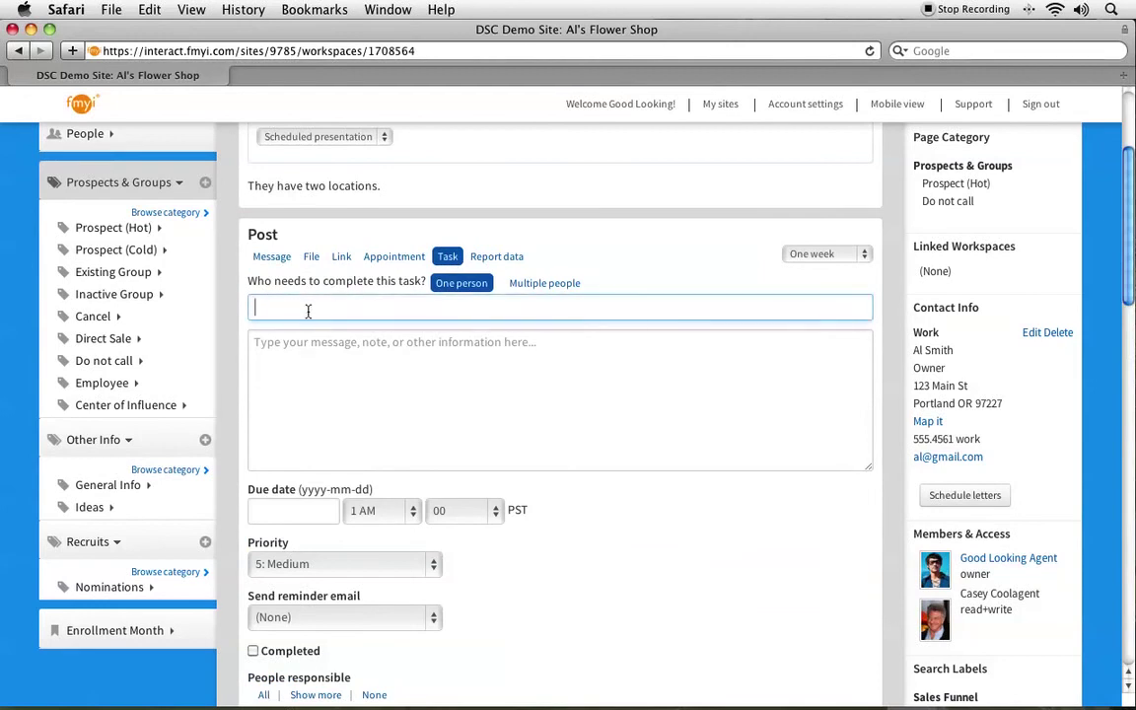
pyautogui.write('Get paperwork ready')
pyautogui.scroll(-5, 416, 418)
pyautogui.click(285, 242)
pyautogui.click(372, 443)
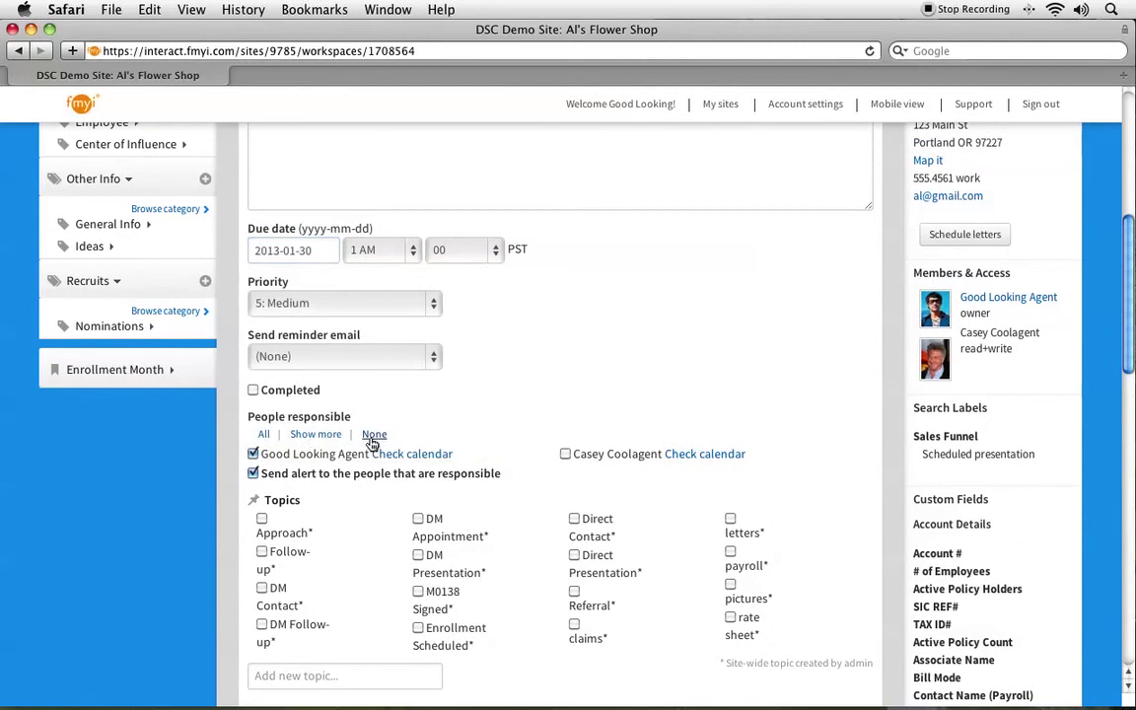
pyautogui.click(564, 453)
# Set the task's reminder email to 1 hour before and post it.
pyautogui.scroll(-4, 547, 624)
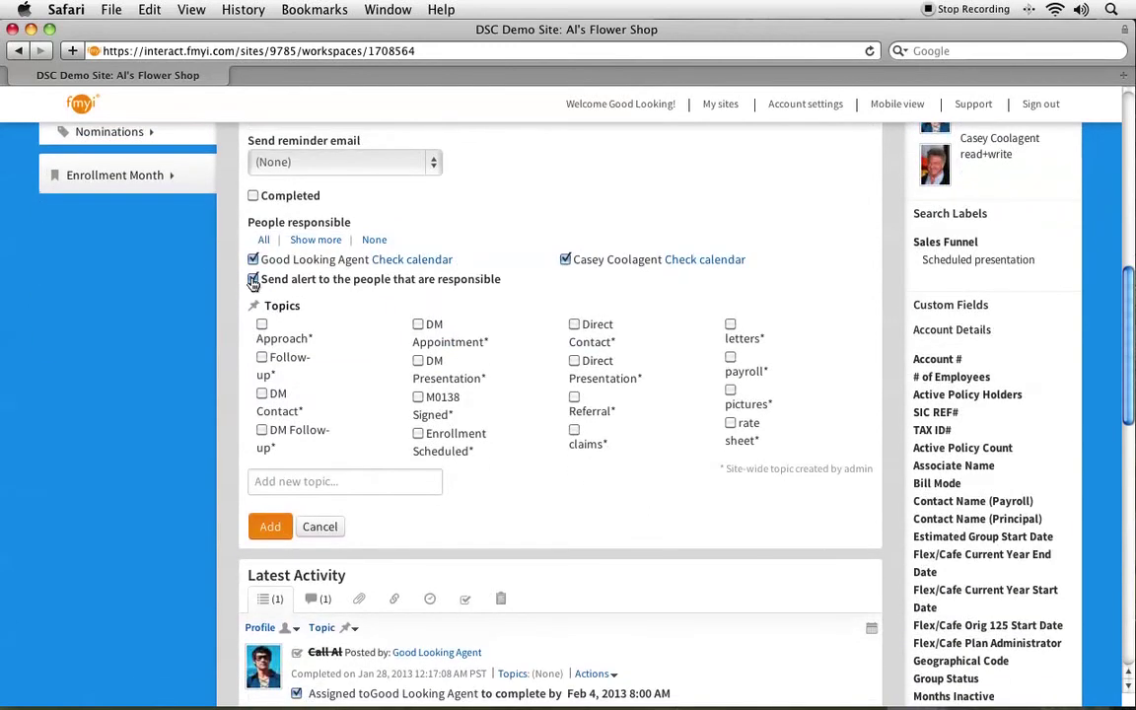
pyautogui.moveTo(502, 282); pyautogui.dragTo(261, 281)
pyautogui.click(552, 288)
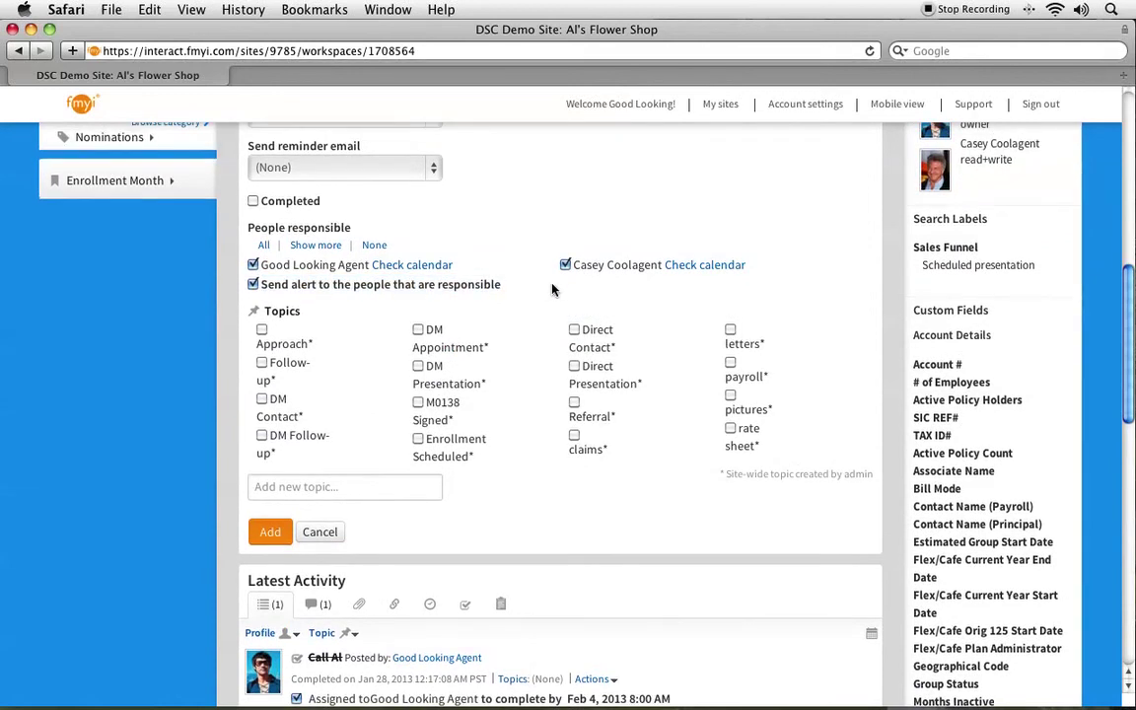
pyautogui.doubleClick(264, 148)
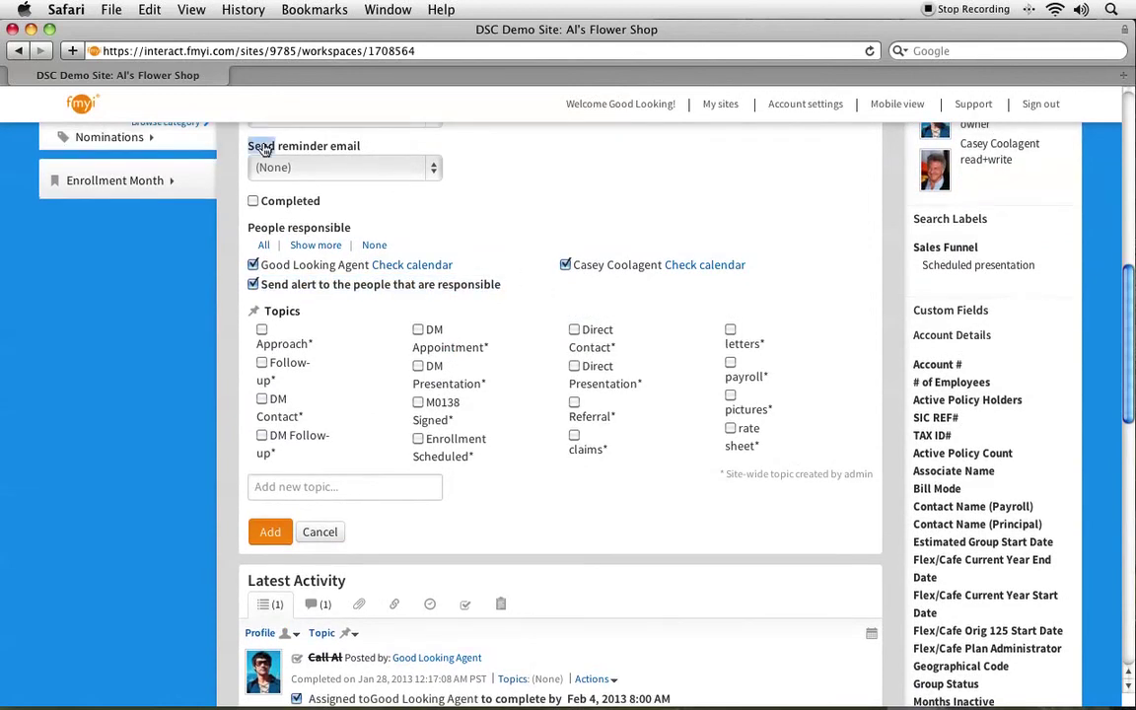
pyautogui.click(266, 165)
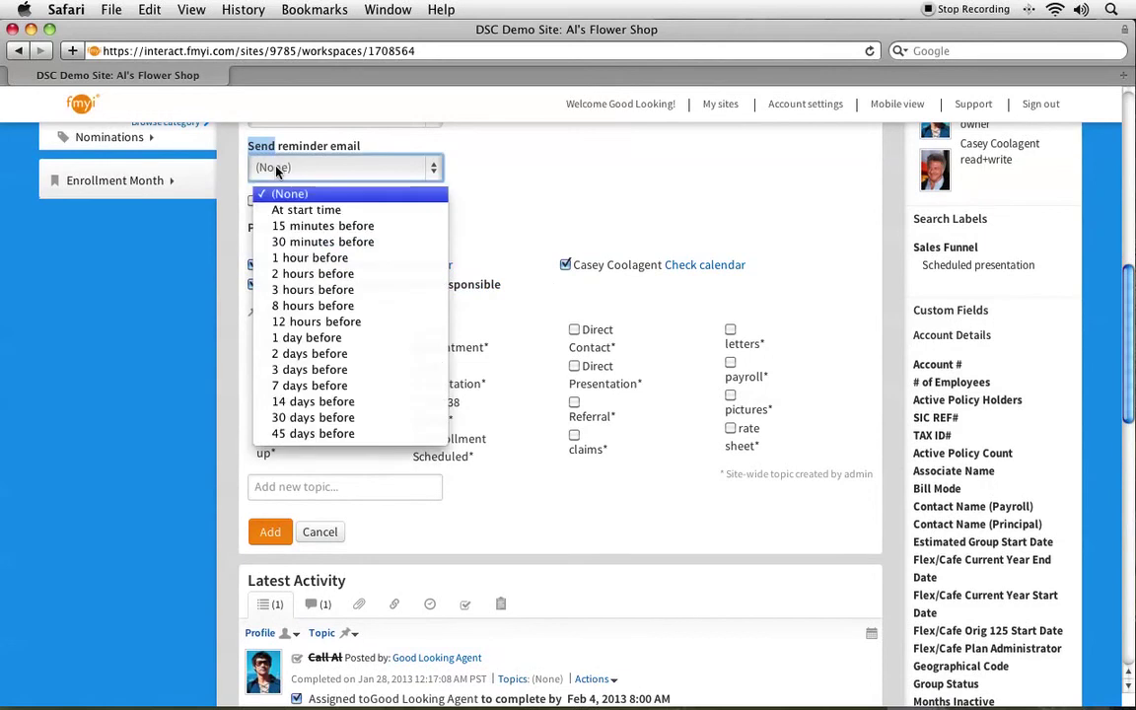
pyautogui.click(283, 259)
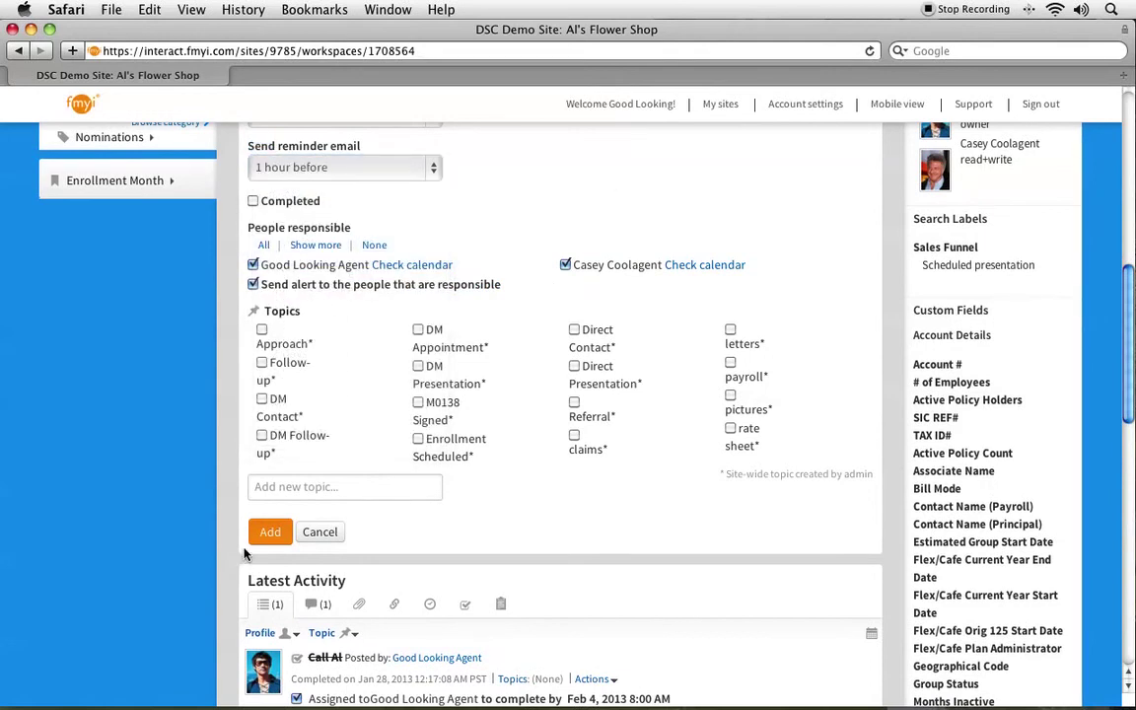
pyautogui.click(269, 533)
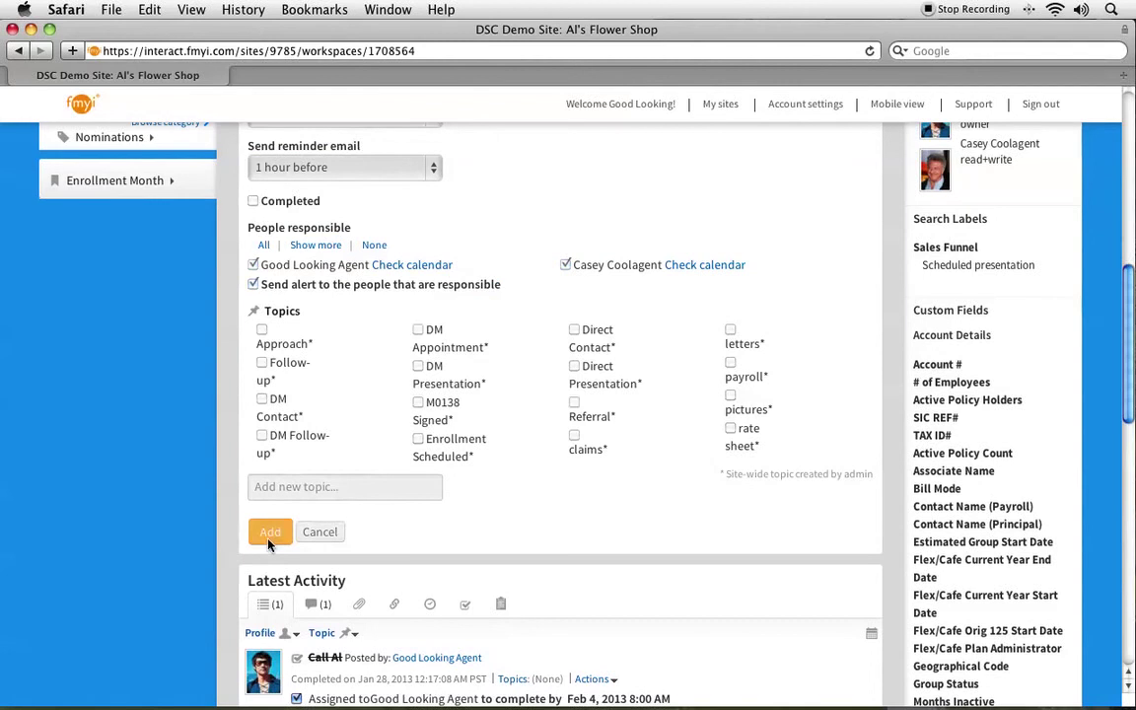
pyautogui.scroll(2, 456, 374)
pyautogui.scroll(5, 460, 368)
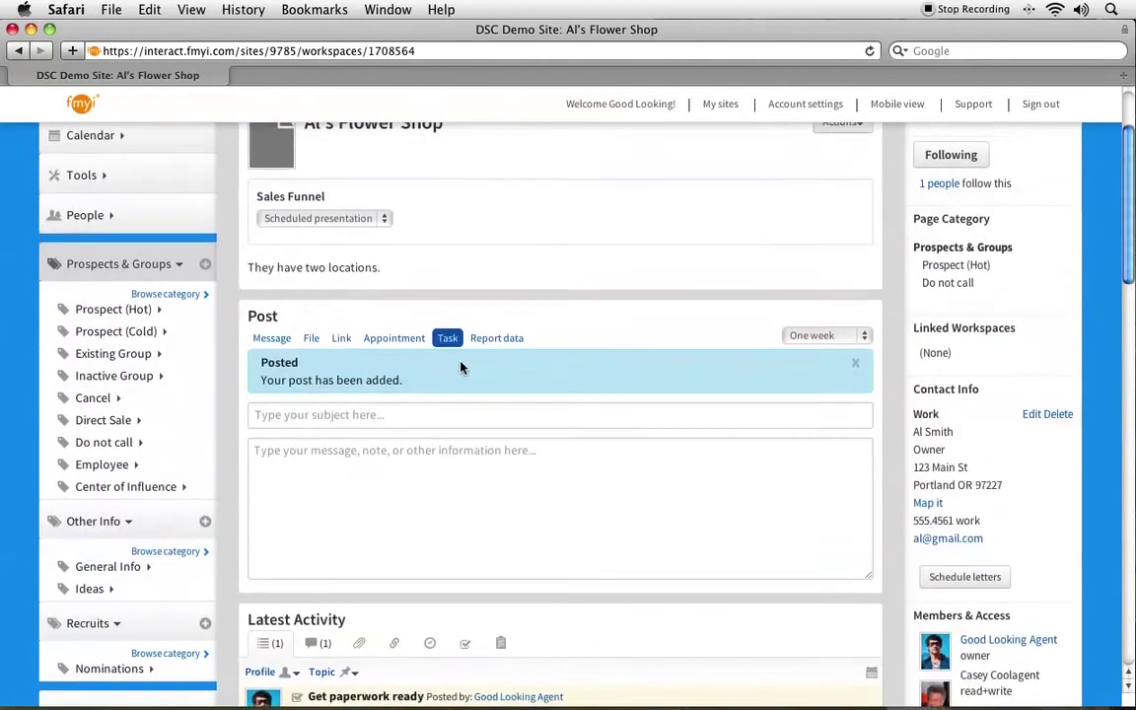
pyautogui.scroll(-1, 293, 267)
# Enter the subject about talking to the shop owner on the phone, then expand all alert recipients.
pyautogui.click(295, 296)
pyautogui.write('Talked ')
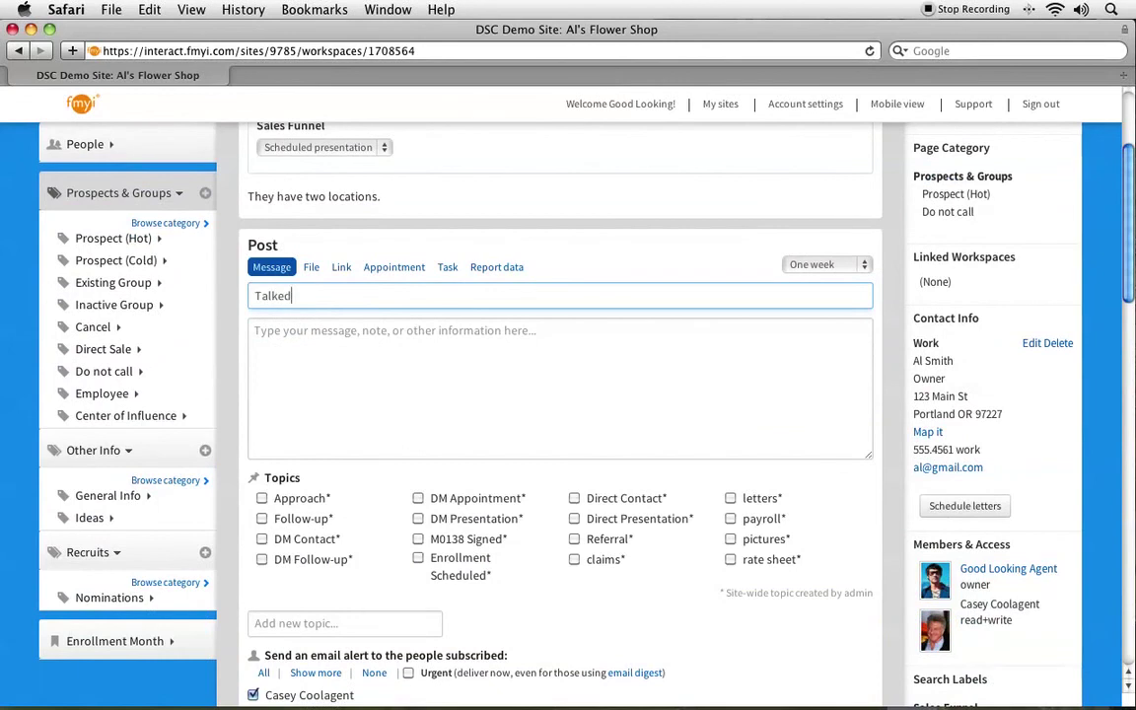
pyautogui.write('to Al on the phone')
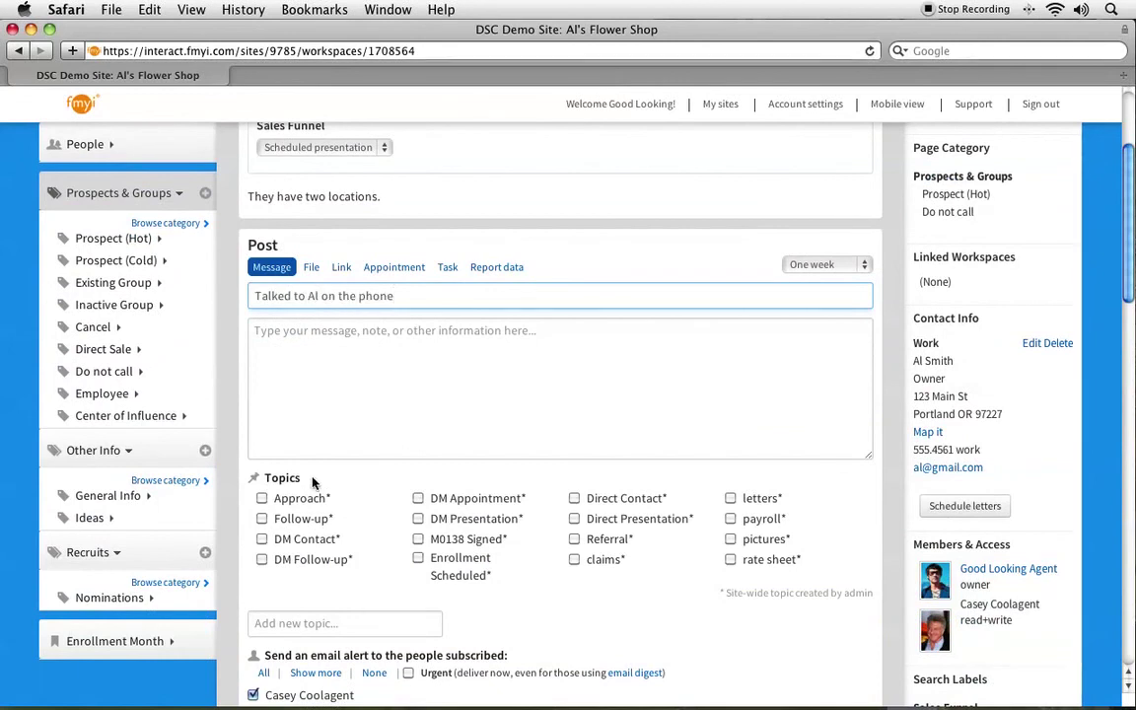
pyautogui.scroll(-3, 213, 508)
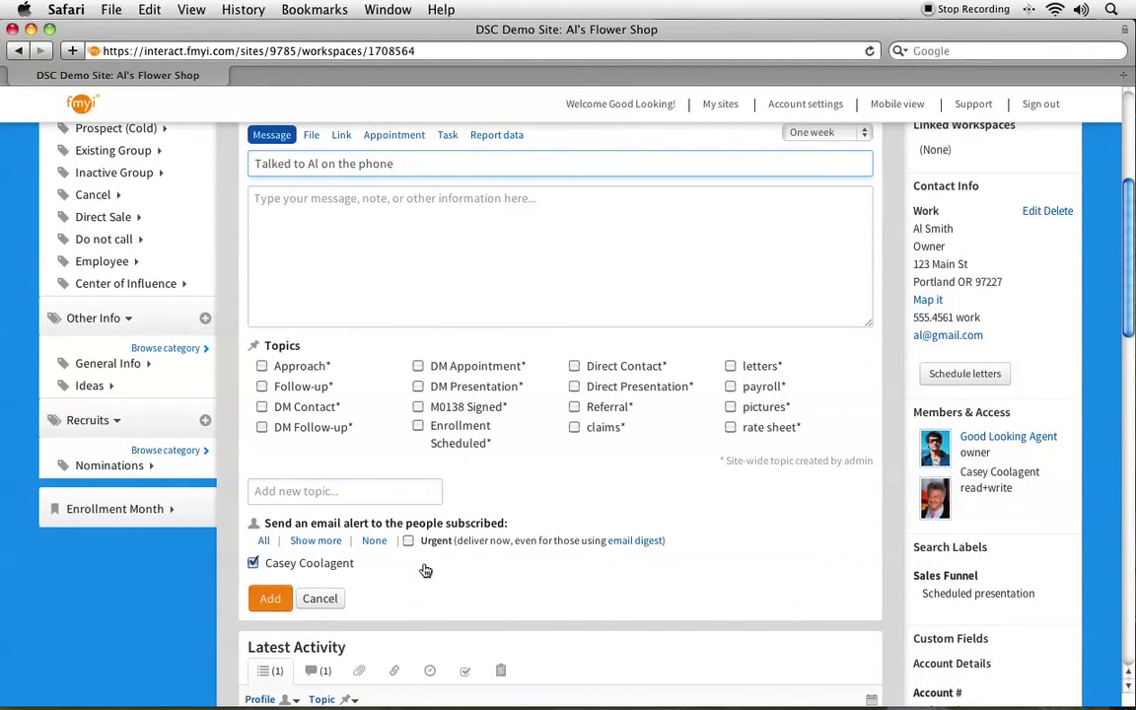
pyautogui.click(329, 540)
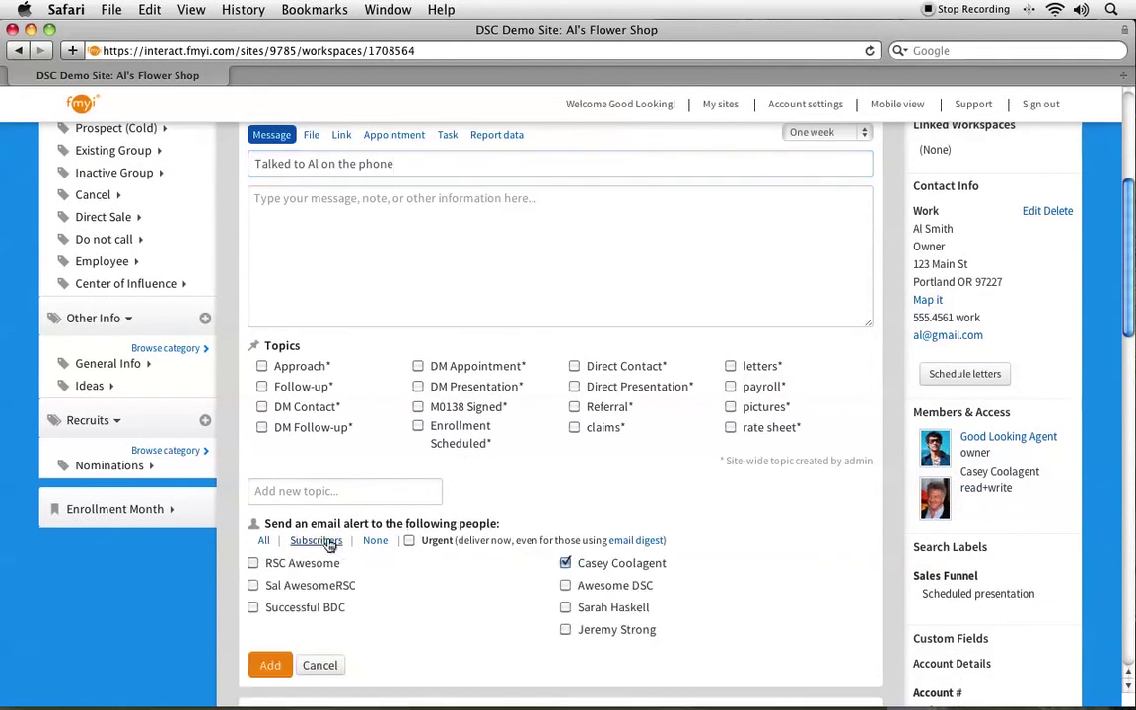
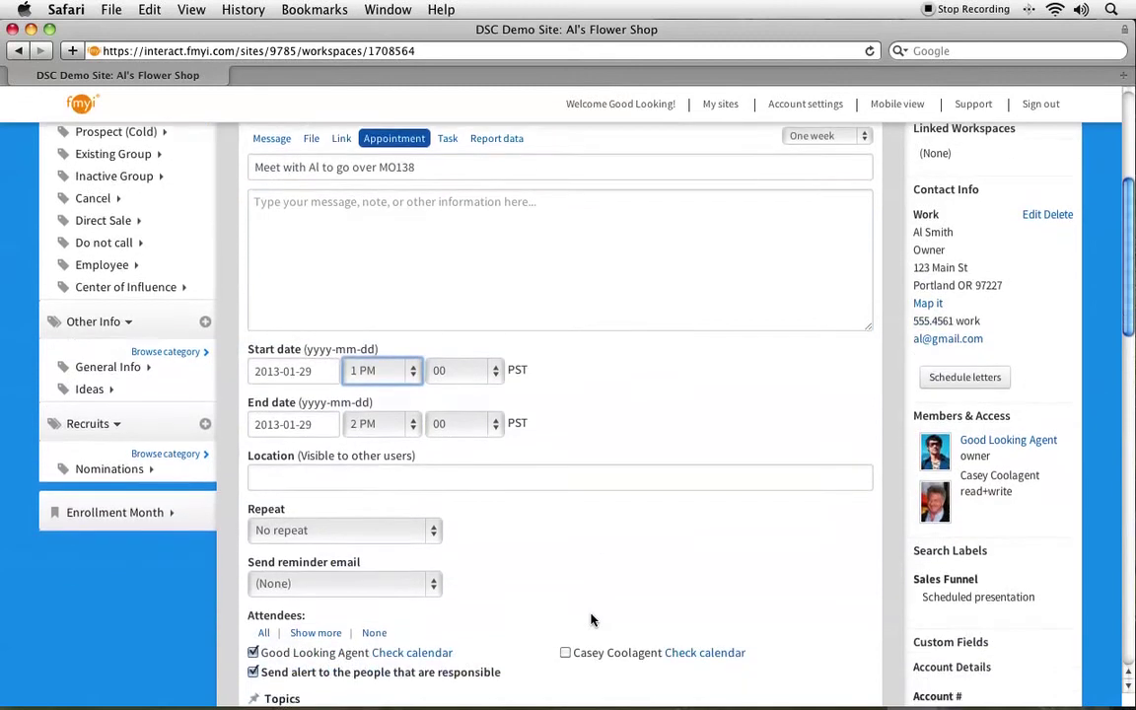
# Set the appointment's reminder email to 1 hour before.
pyautogui.click(295, 449)
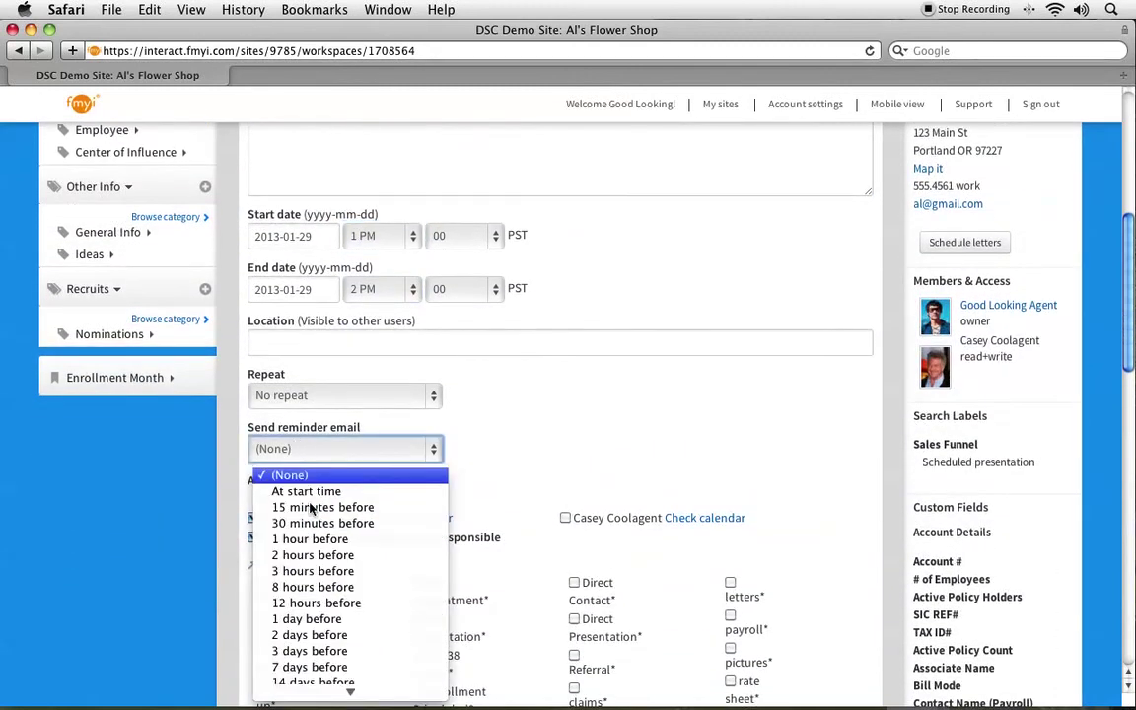
pyautogui.click(311, 540)
pyautogui.scroll(-4, 445, 481)
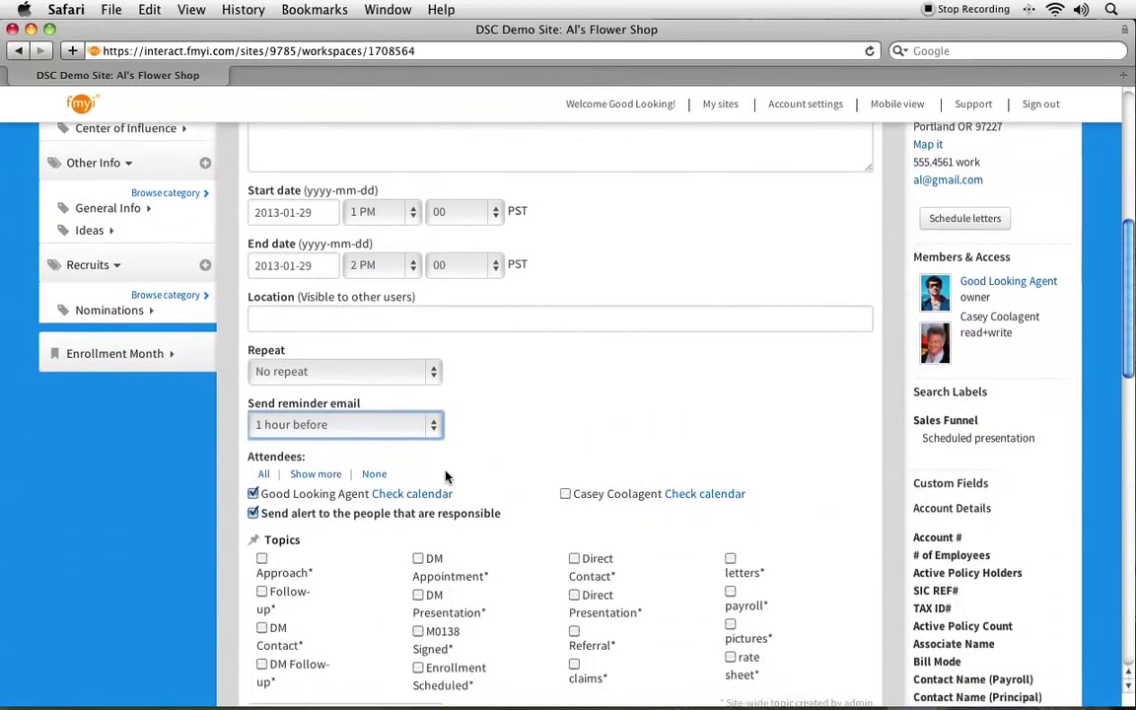
# Tick the second workspace member's checkbox to add them as an attendee.
pyautogui.click(564, 335)
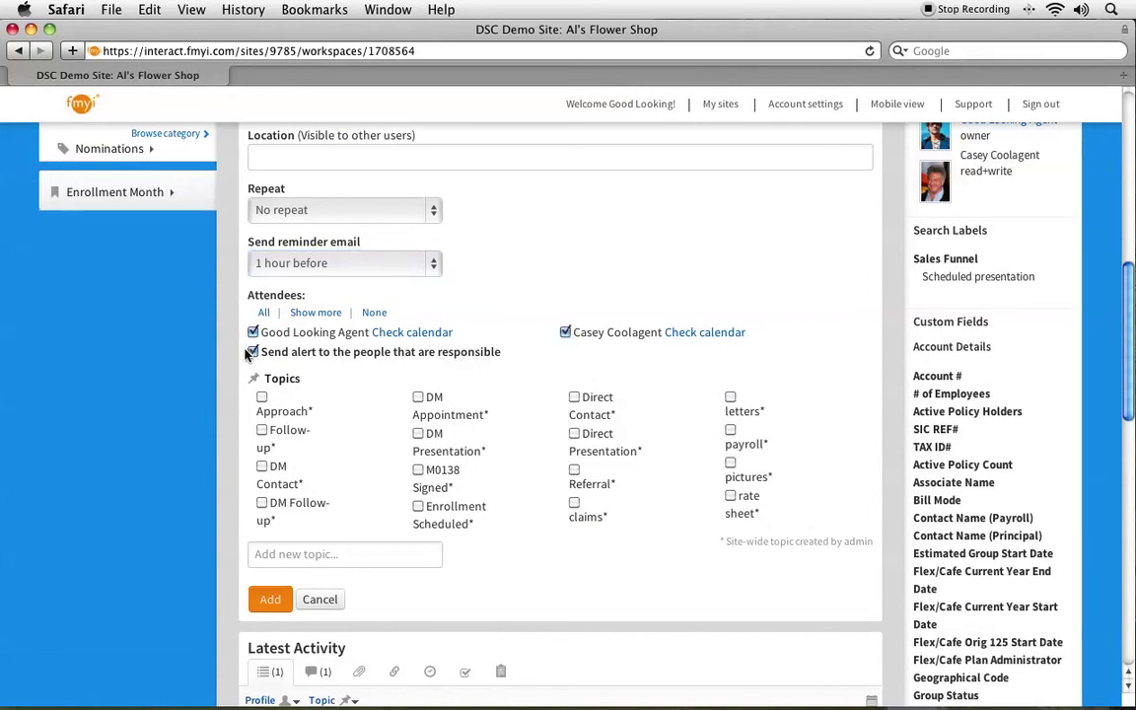
pyautogui.moveTo(261, 355); pyautogui.dragTo(503, 360)
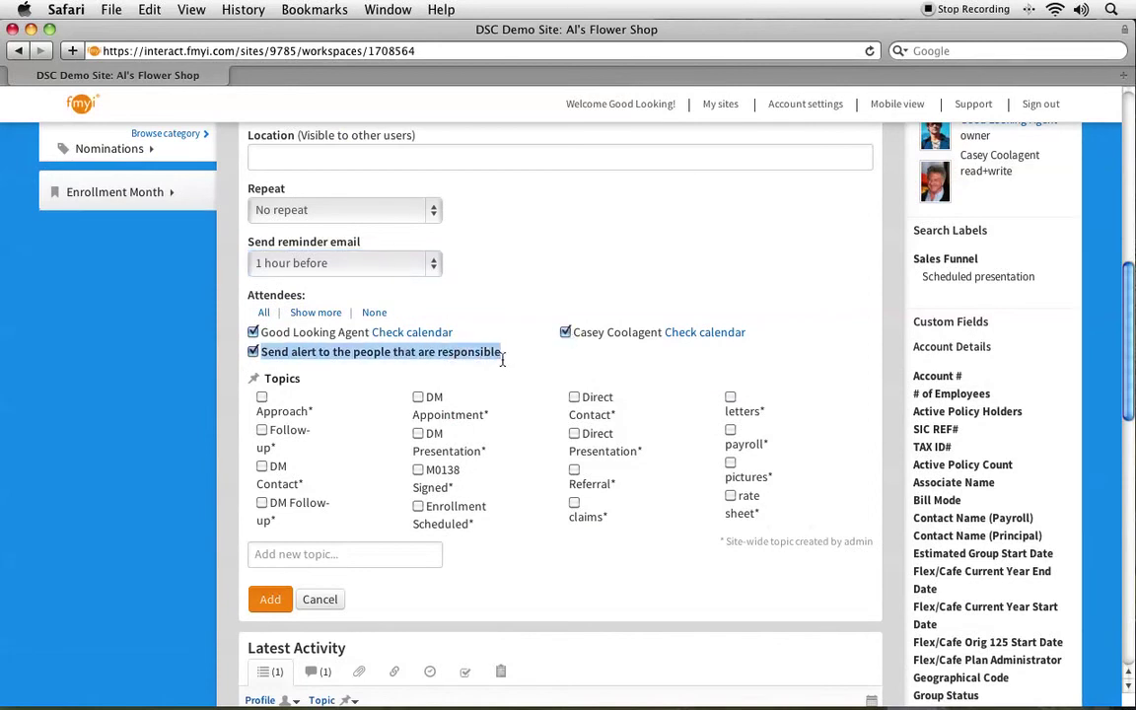
pyautogui.click(439, 368)
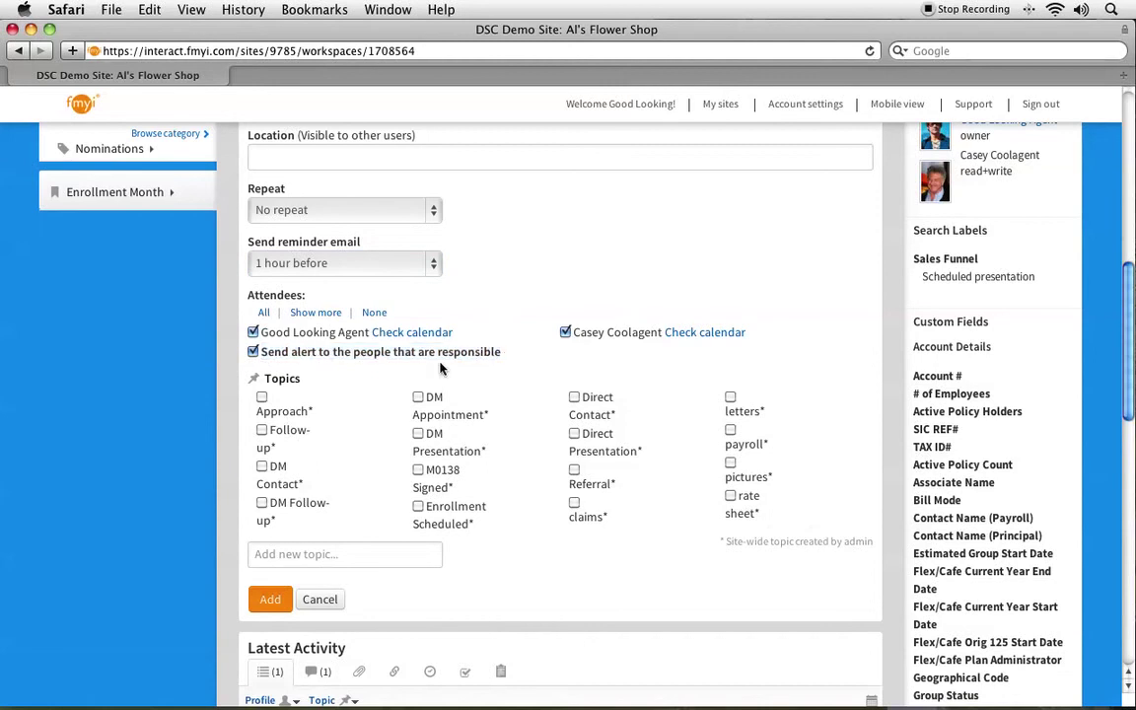
# Post the appointment and review its Jan 29, 12:00 PM PST entry in Latest Activity.
pyautogui.click(270, 600)
pyautogui.scroll(2, 266, 552)
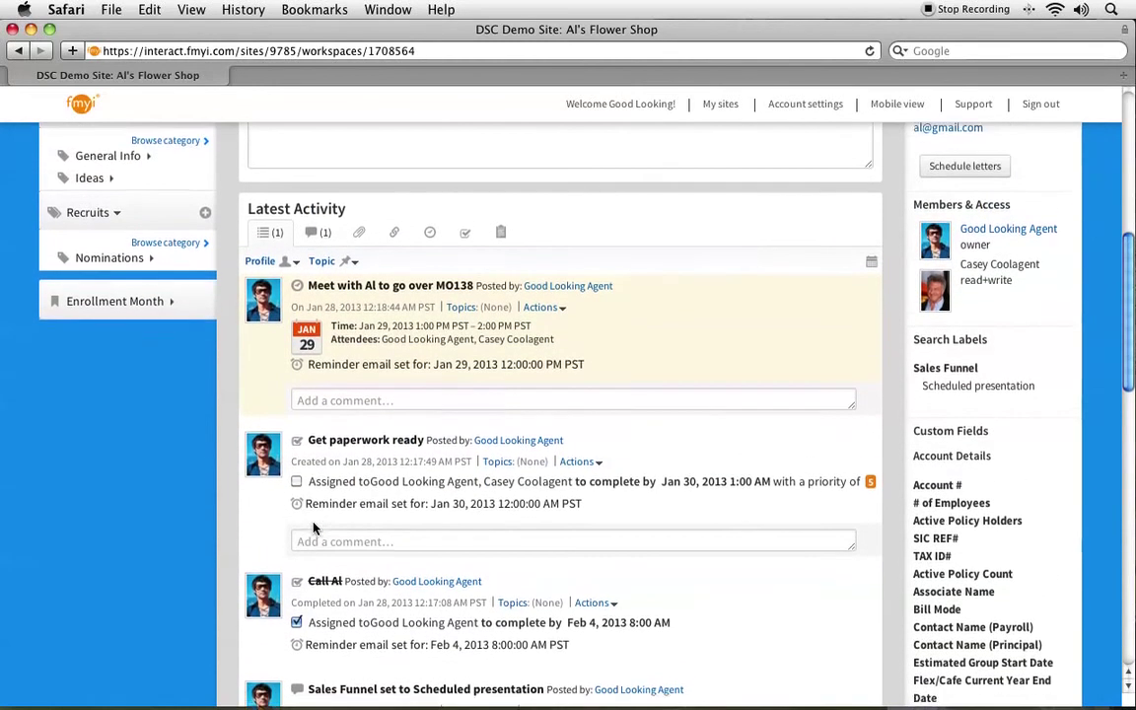
pyautogui.scroll(1, 313, 530)
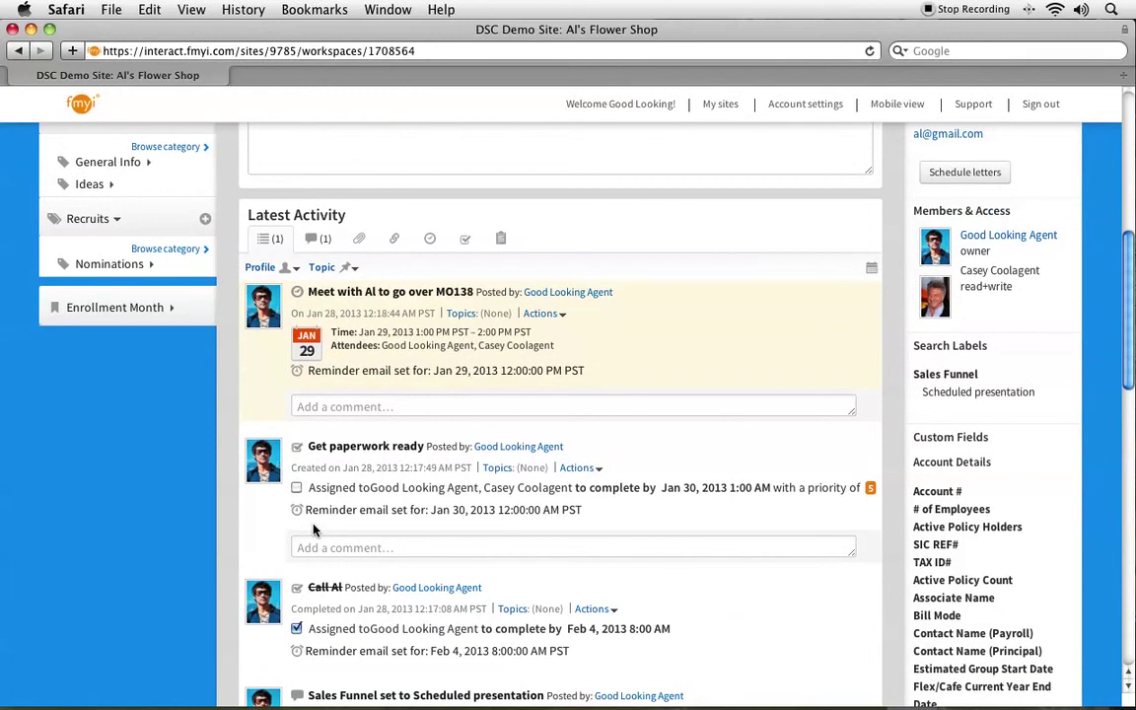
pyautogui.scroll(-1, 314, 530)
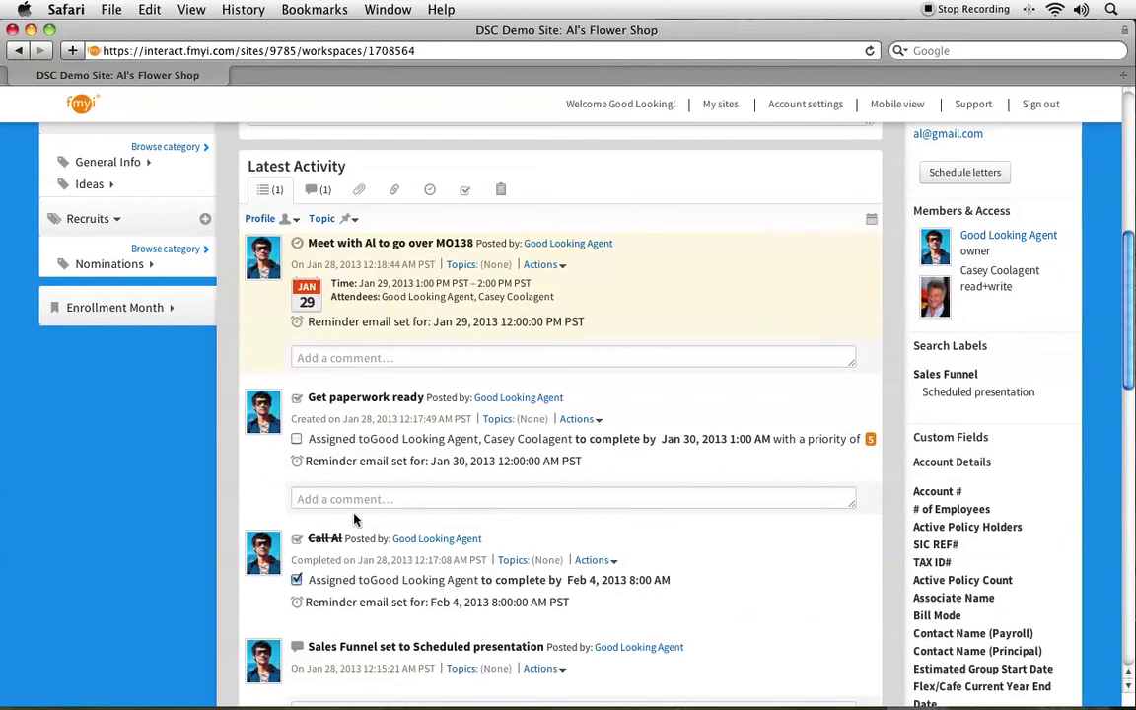
pyautogui.scroll(10, 315, 522)
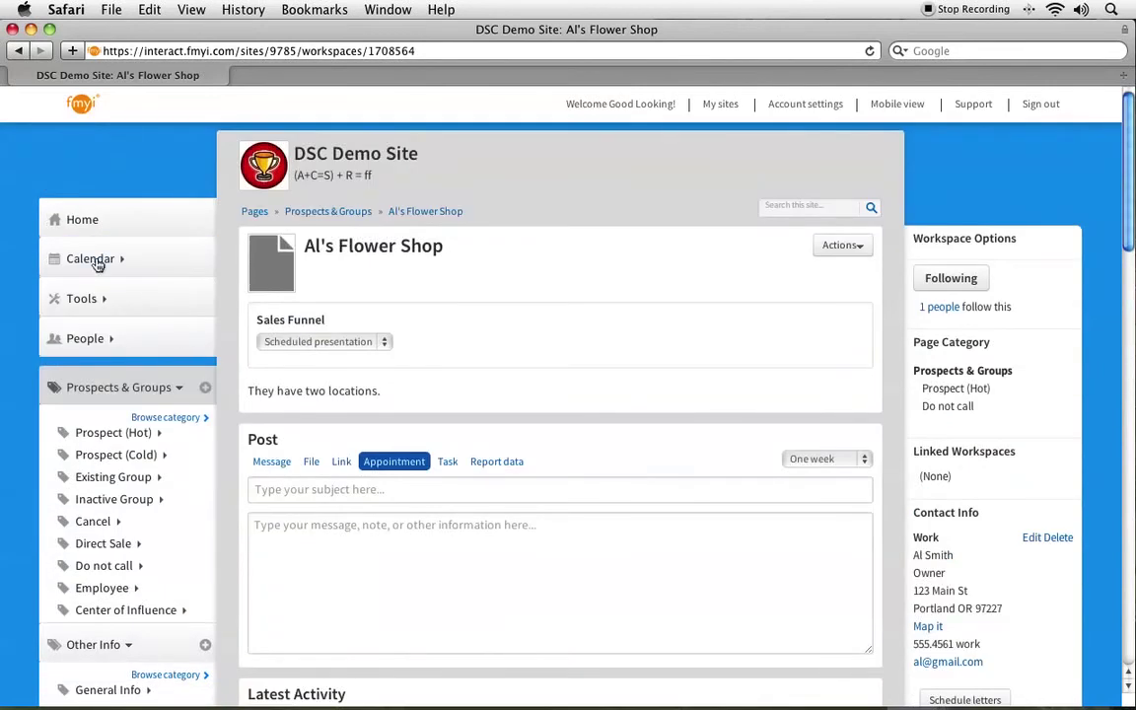
# Check the appointment on January 29 in My calendar for January 2013, then return Home.
pyautogui.click(89, 259)
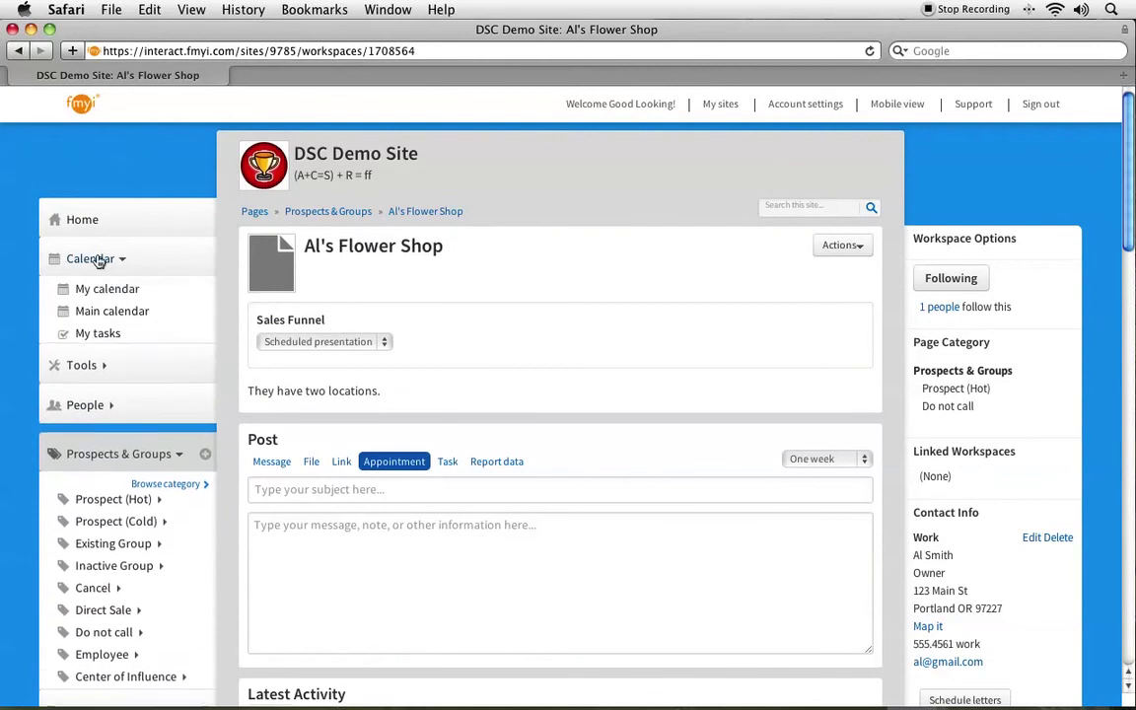
pyautogui.click(97, 292)
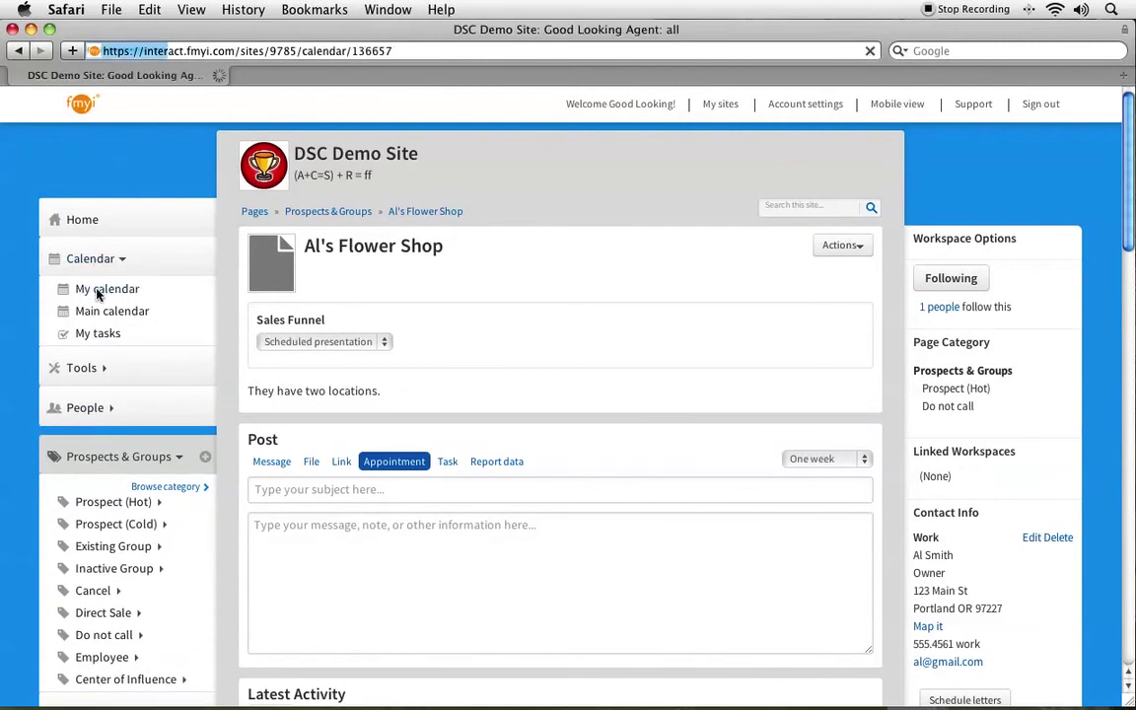
pyautogui.scroll(-3, 386, 385)
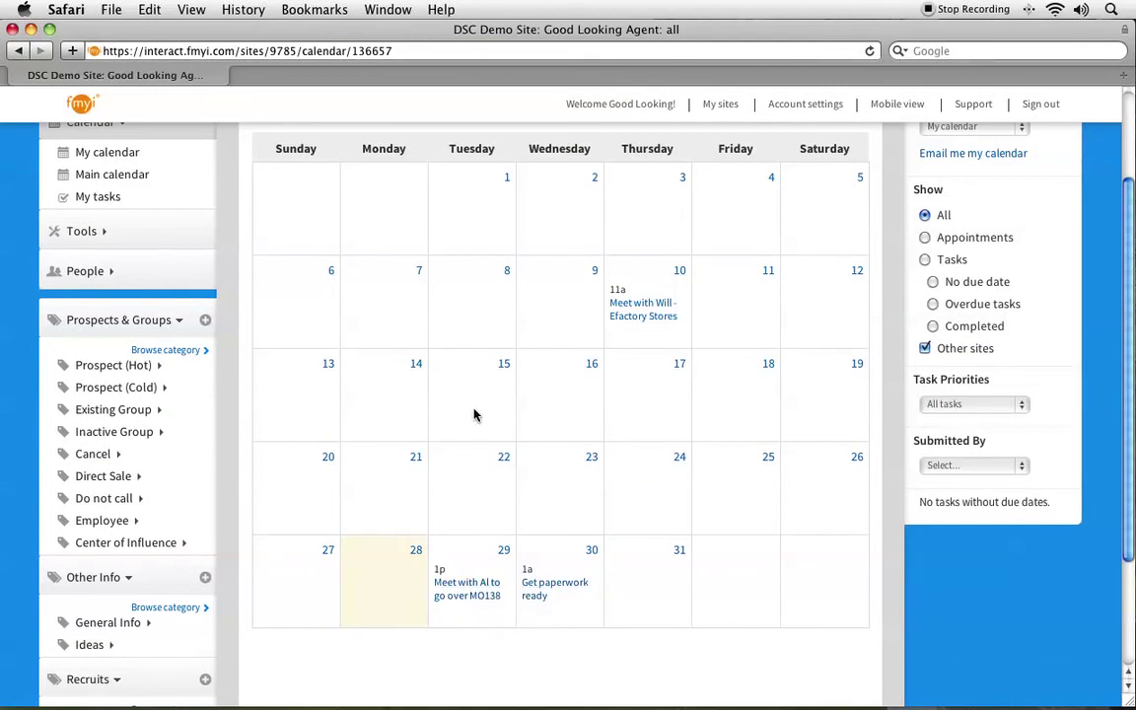
pyautogui.scroll(3, 474, 413)
pyautogui.scroll(-2, 475, 413)
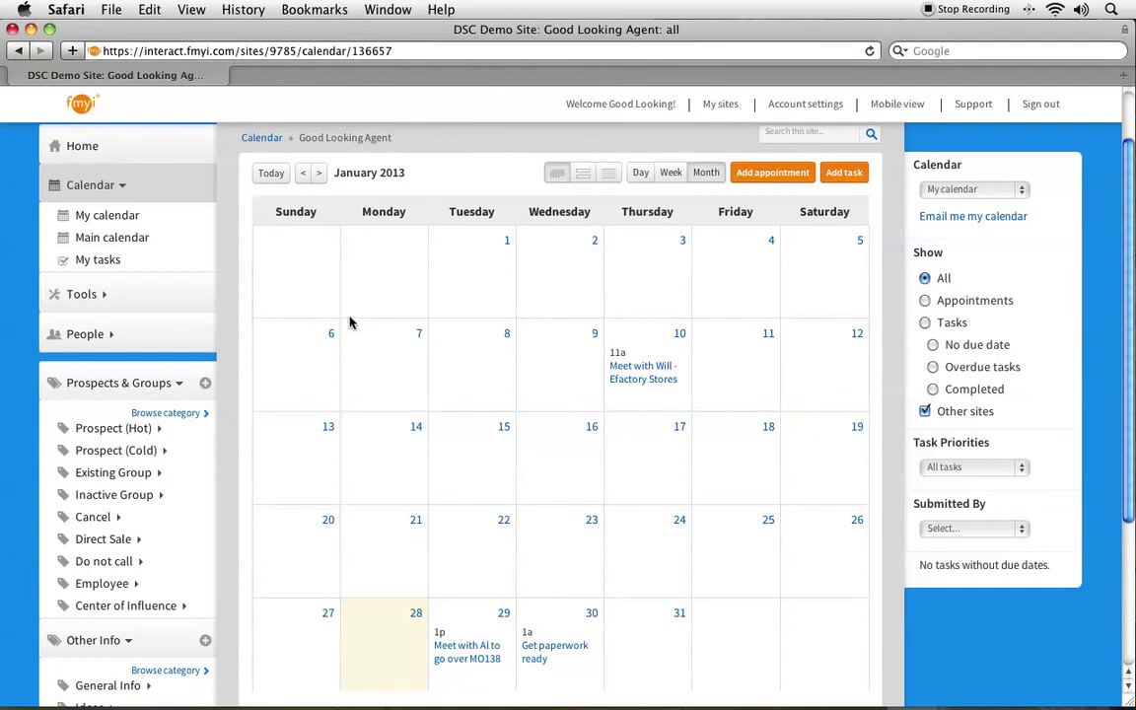
pyautogui.scroll(1, 385, 334)
pyautogui.scroll(2, 385, 333)
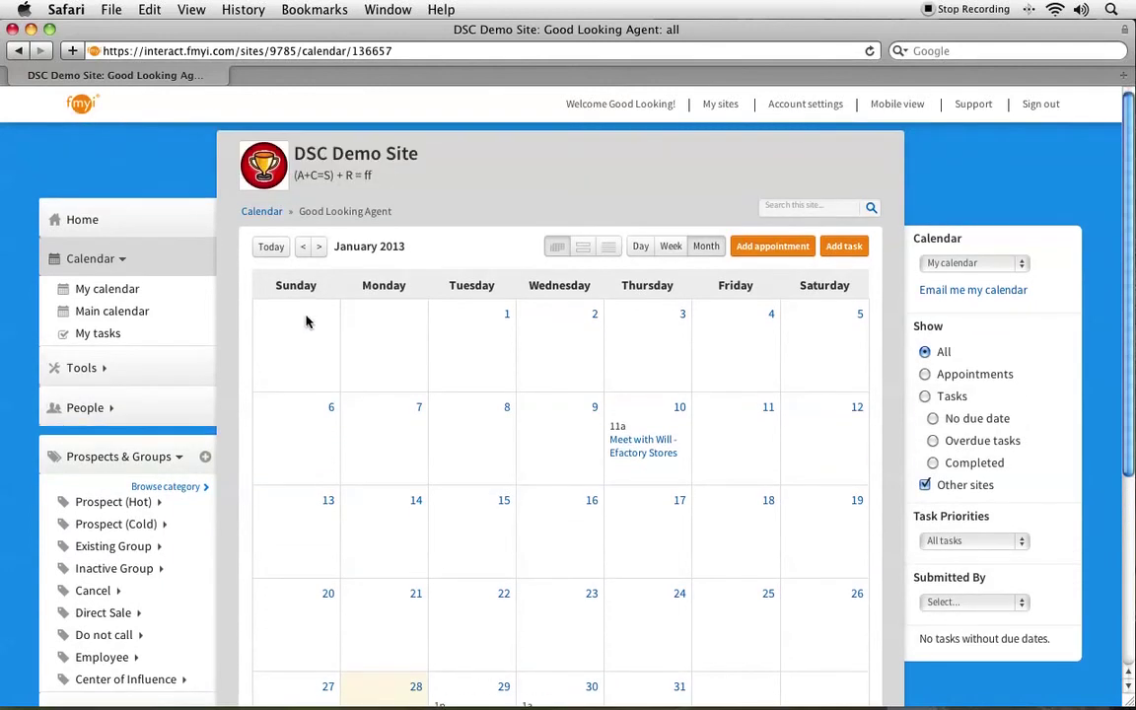
pyautogui.click(87, 225)
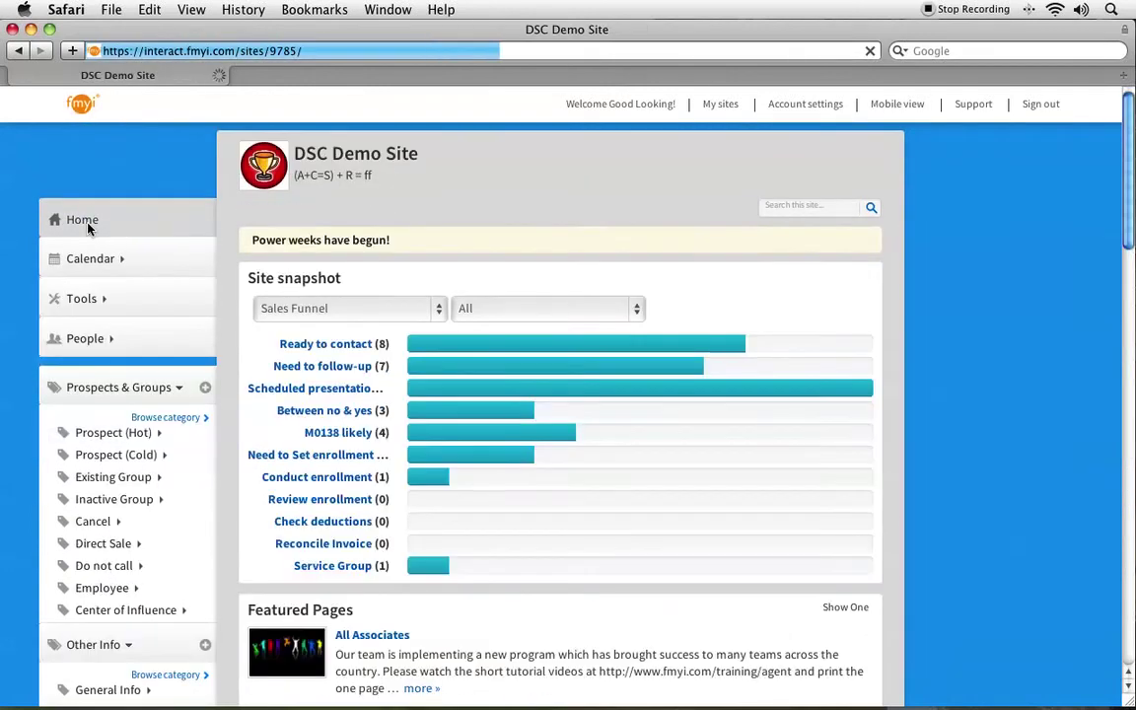